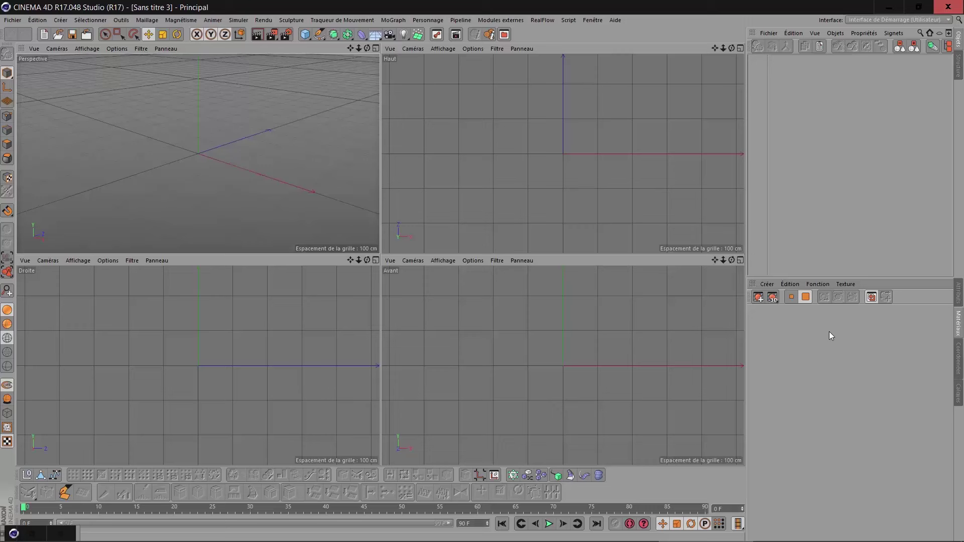
# Step: Create a default material named Mat, inspect it in the Material Editor, then close the editor
pyautogui.doubleClick(762, 329)
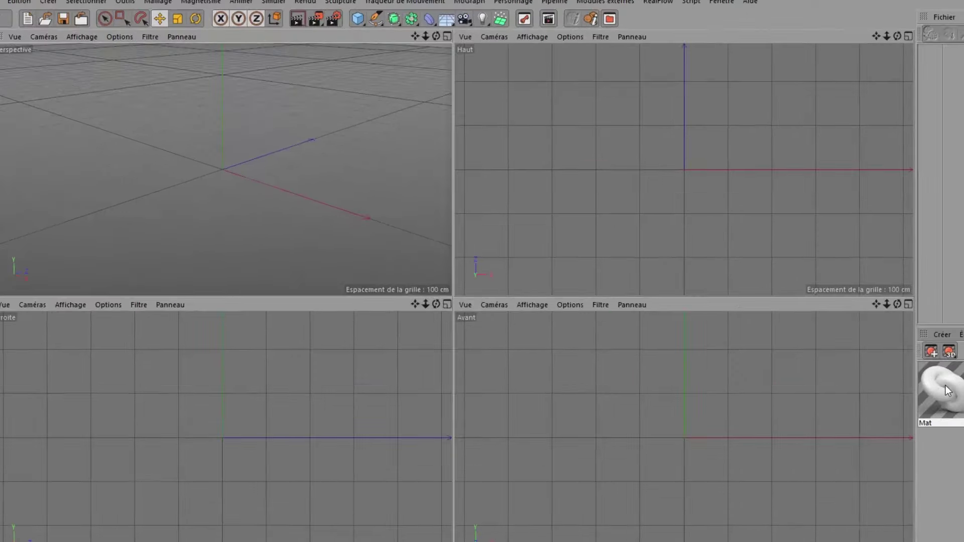
pyautogui.doubleClick(770, 329)
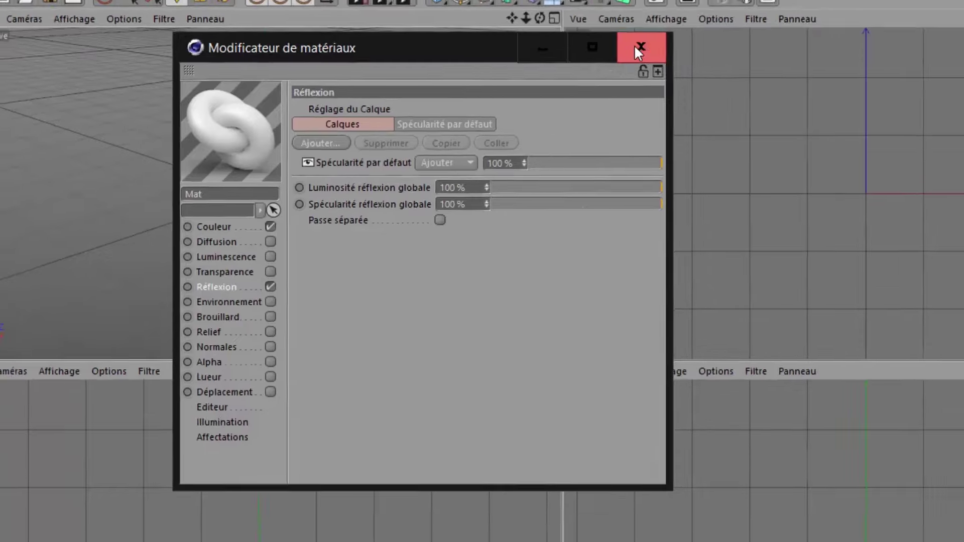
pyautogui.click(683, 43)
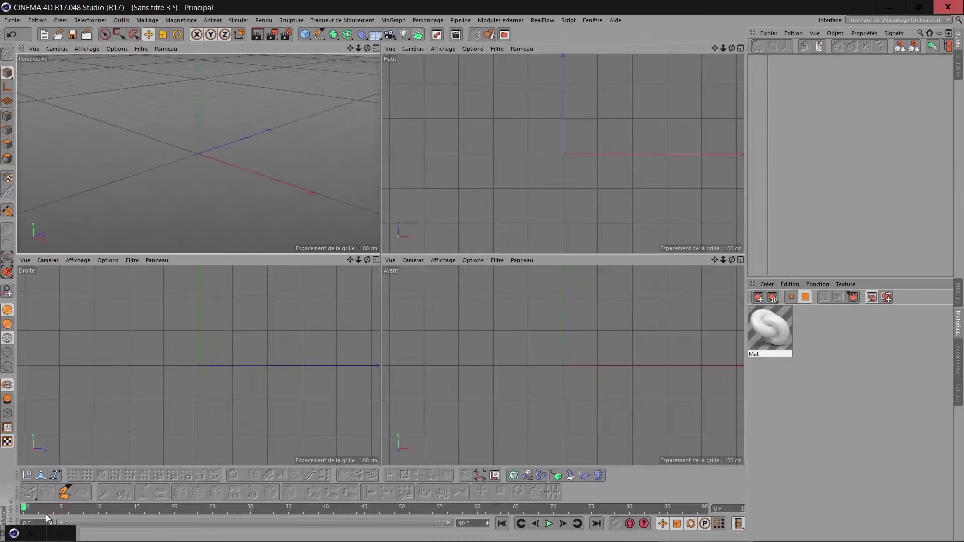
pyautogui.click(32, 533)
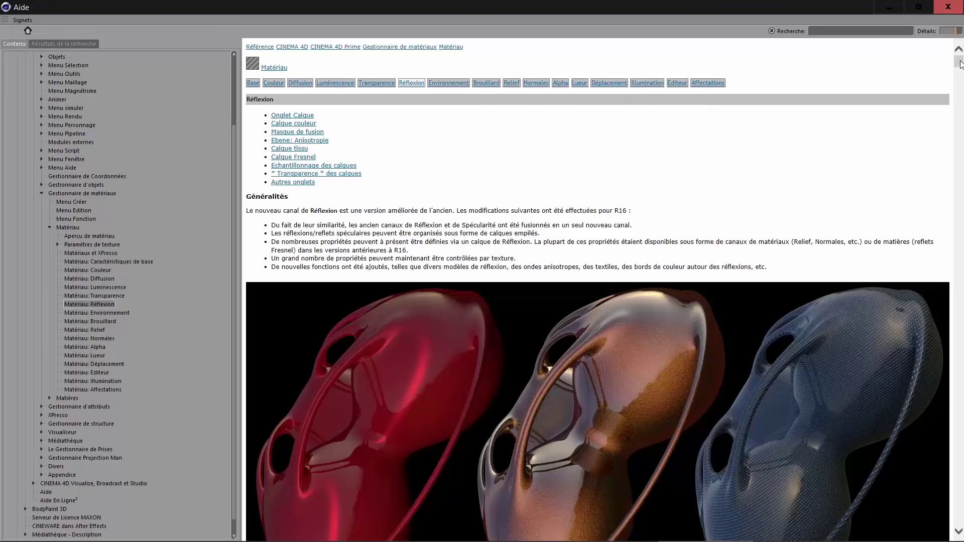
pyautogui.moveTo(960, 64); pyautogui.dragTo(960, 188)
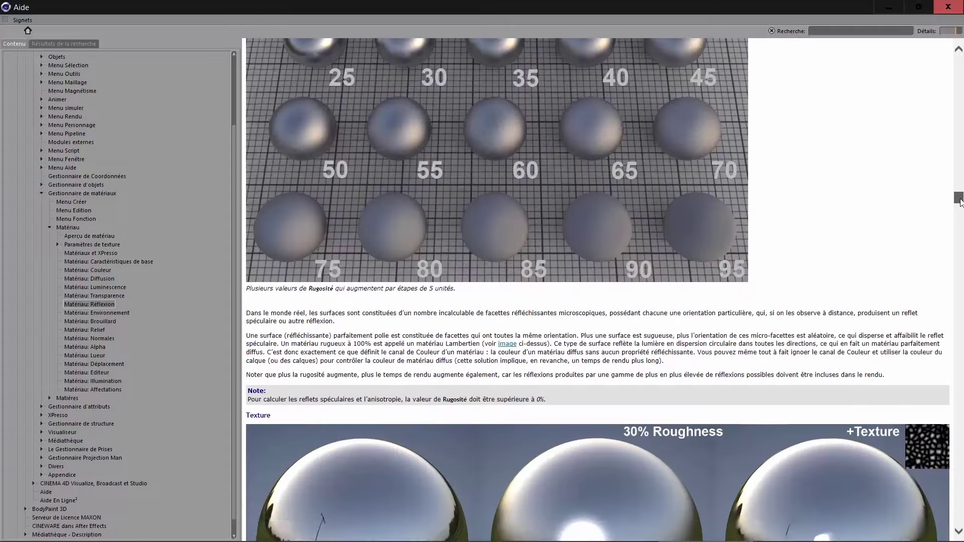
pyautogui.moveTo(960, 190); pyautogui.dragTo(960, 432)
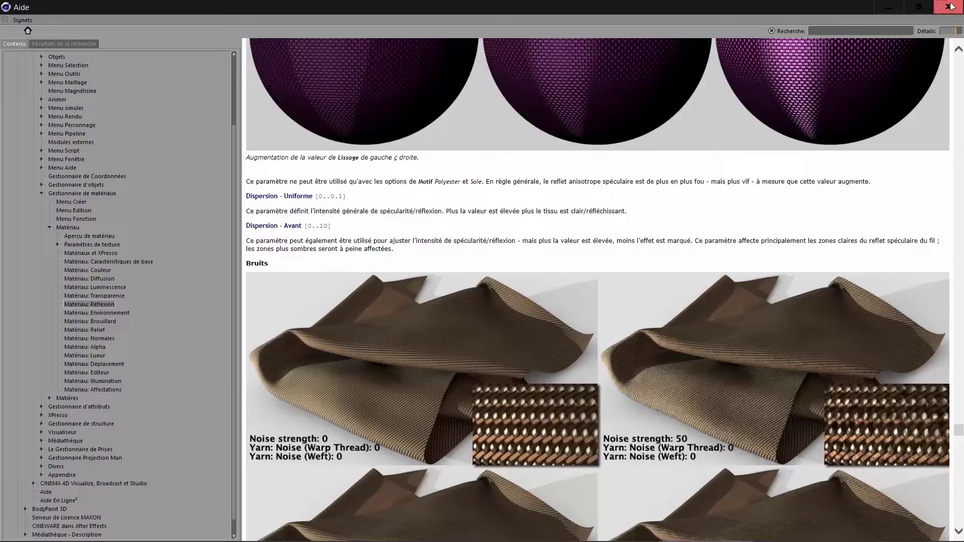
pyautogui.click(951, 6)
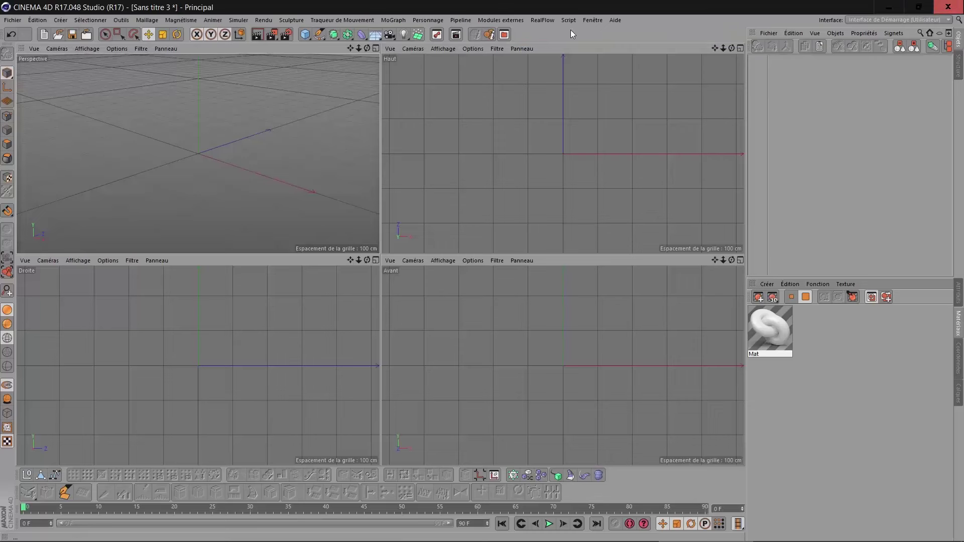
# Step: Switch to scene.c4d, view the statue through its camera, and open the render settings
pyautogui.click(594, 22)
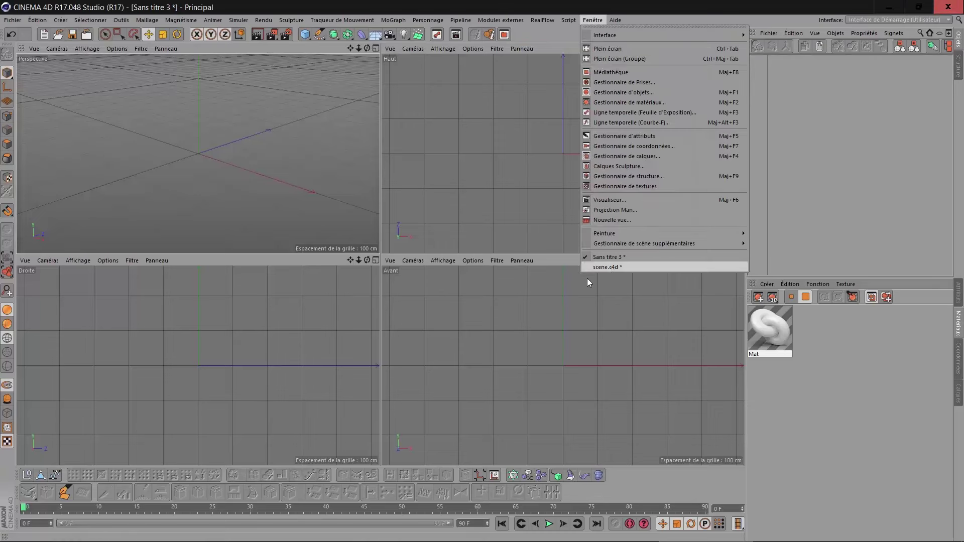
pyautogui.click(610, 267)
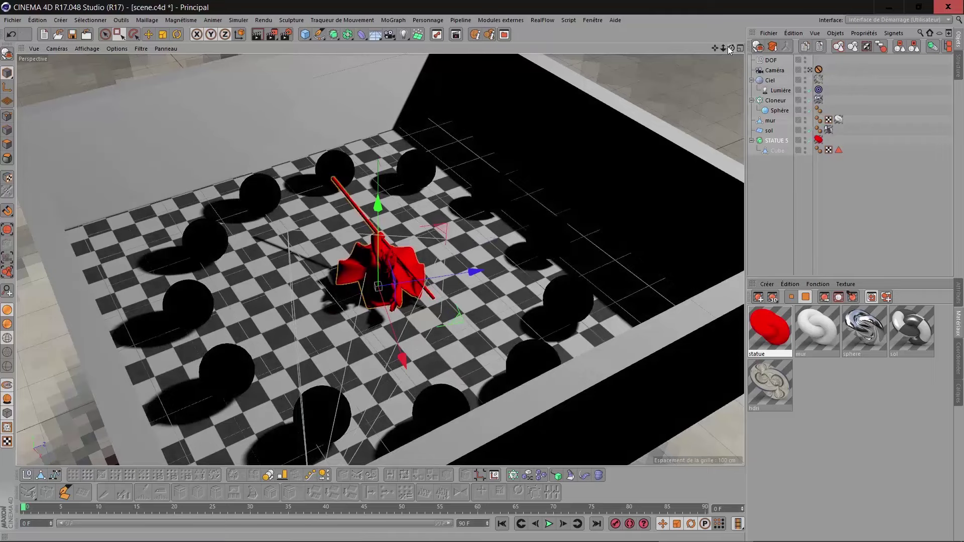
pyautogui.moveTo(724, 47)
pyautogui.mouseDown()
pyautogui.moveTo(712, 55)
pyautogui.moveTo(713, 80)
pyautogui.moveTo(740, 139)
pyautogui.moveTo(731, 47)
pyautogui.mouseUp()
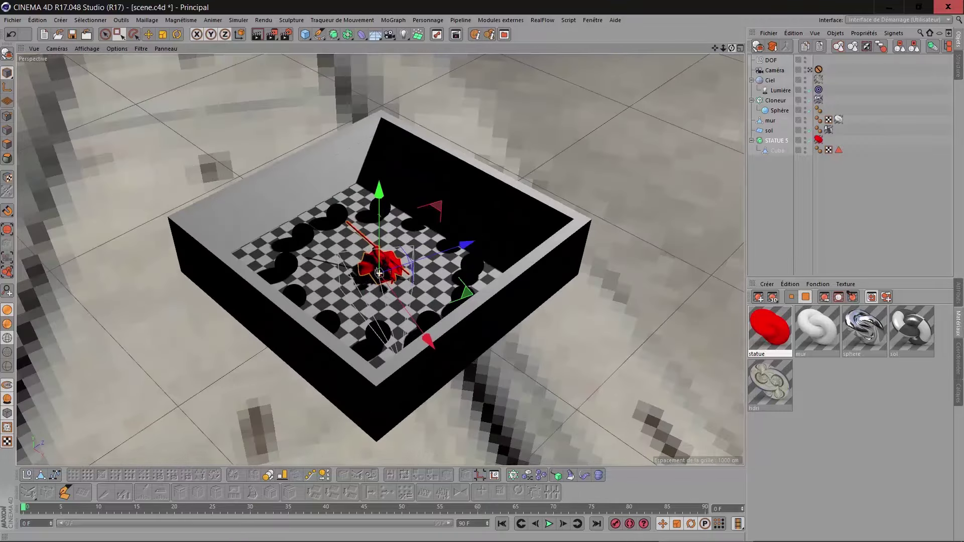
pyautogui.click(810, 70)
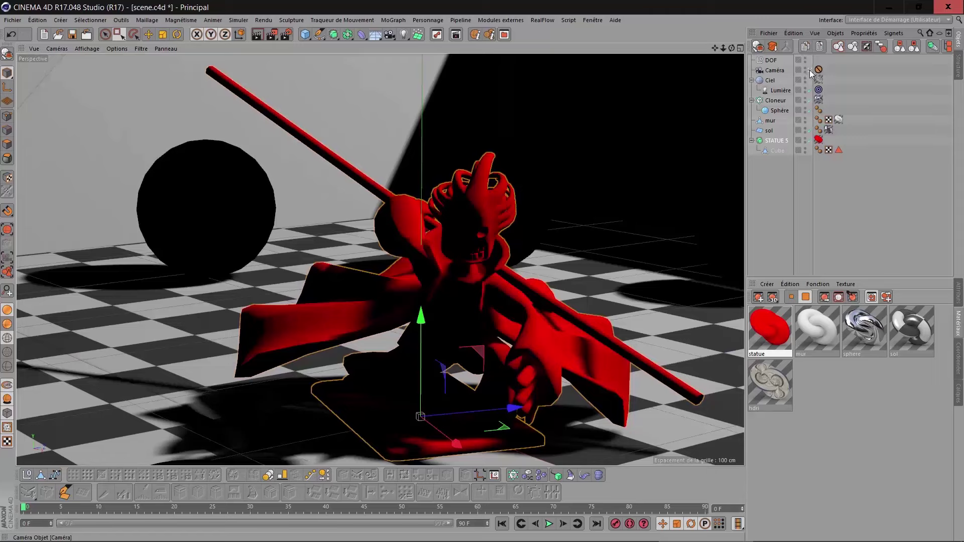
pyautogui.click(284, 35)
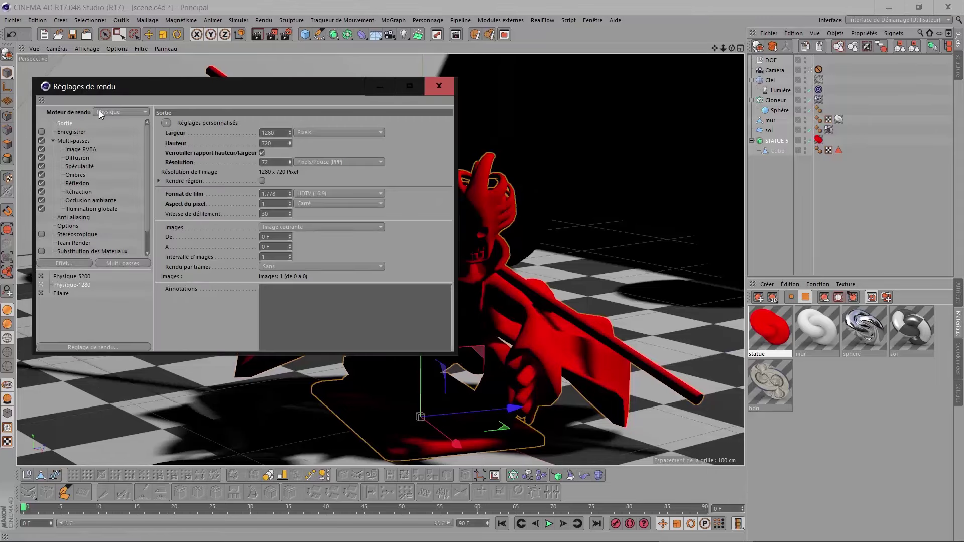
# Step: Set the Physique renderer's sampling quality to Faible
pyautogui.moveTo(149, 171); pyautogui.dragTo(147, 200)
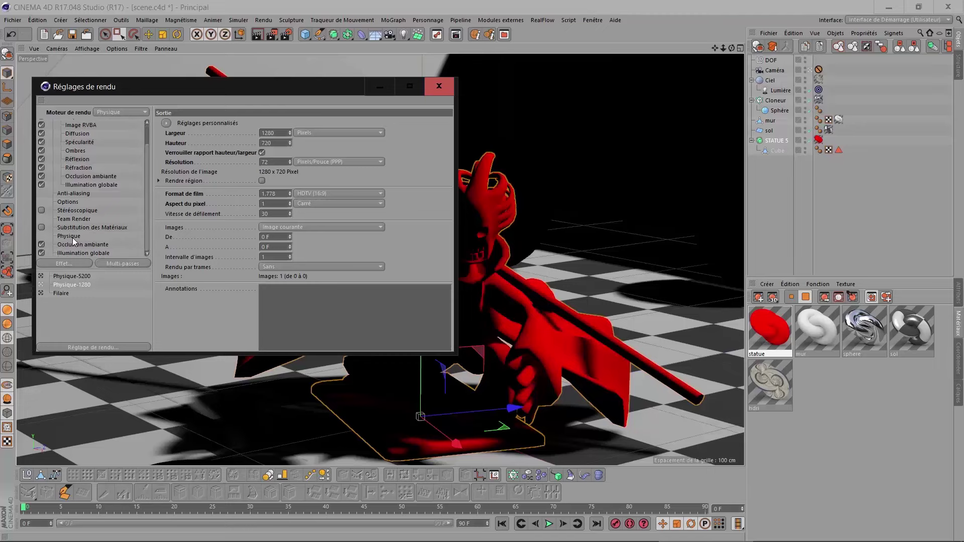
pyautogui.click(72, 237)
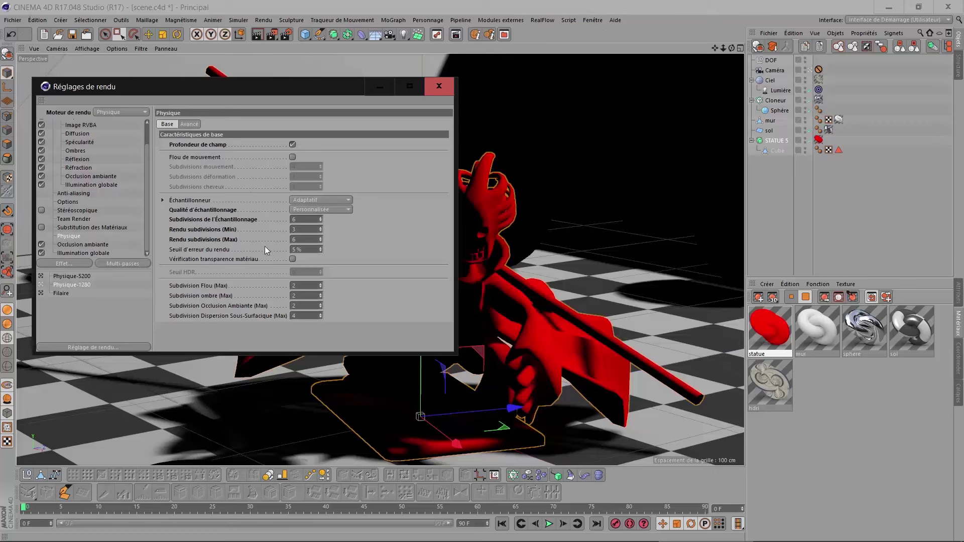
pyautogui.click(339, 207)
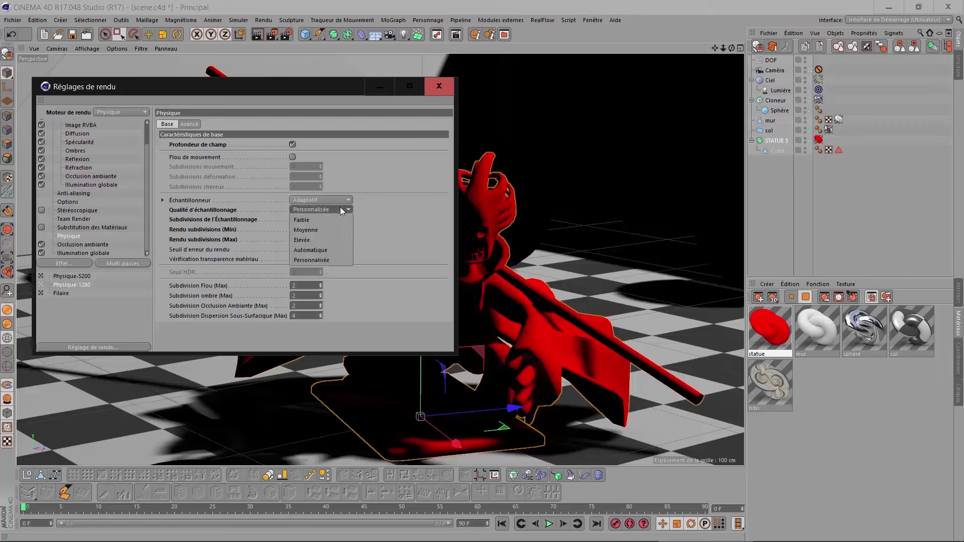
pyautogui.click(330, 215)
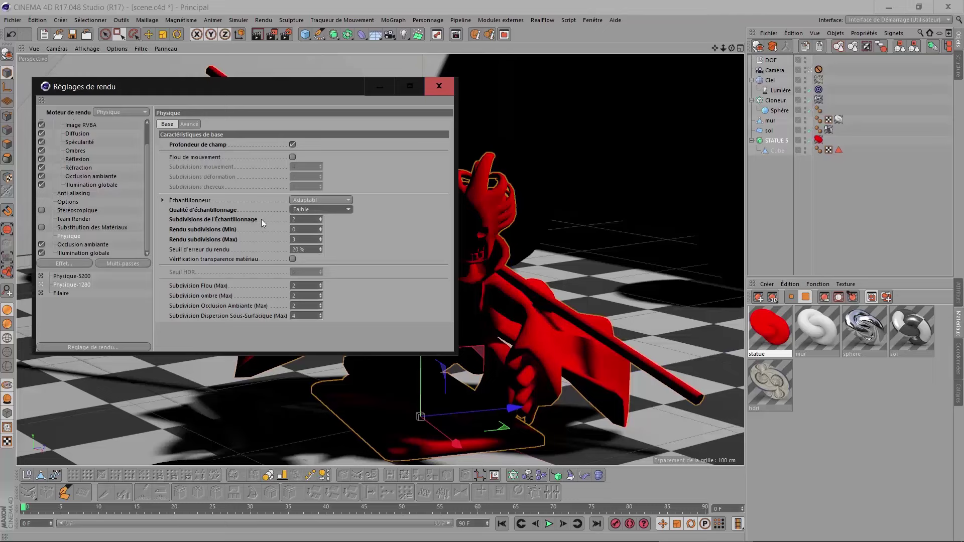
# Step: Review global illumination presets, keeping irradiance cache density at Aperçu, and close render settings
pyautogui.click(92, 252)
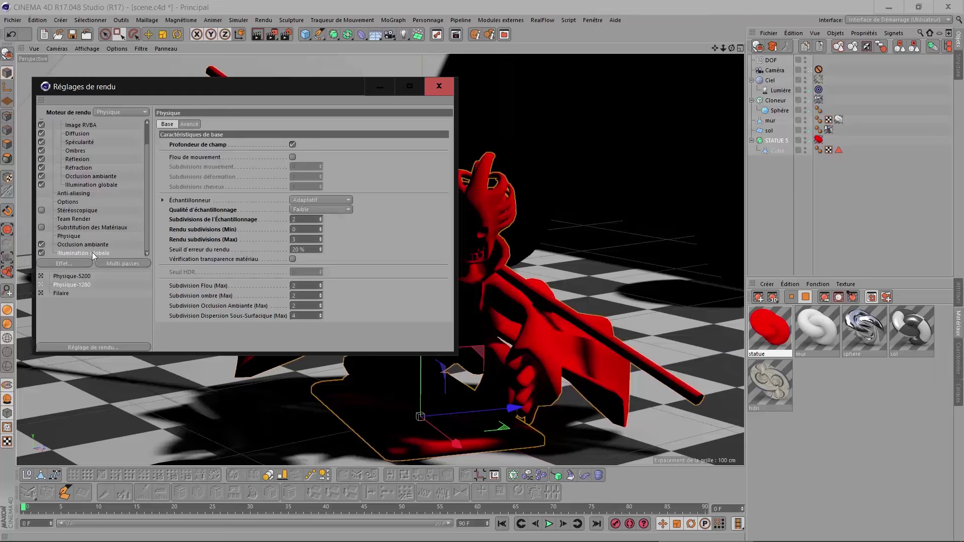
pyautogui.click(279, 209)
pyautogui.click(279, 230)
pyautogui.click(247, 124)
pyautogui.click(264, 153)
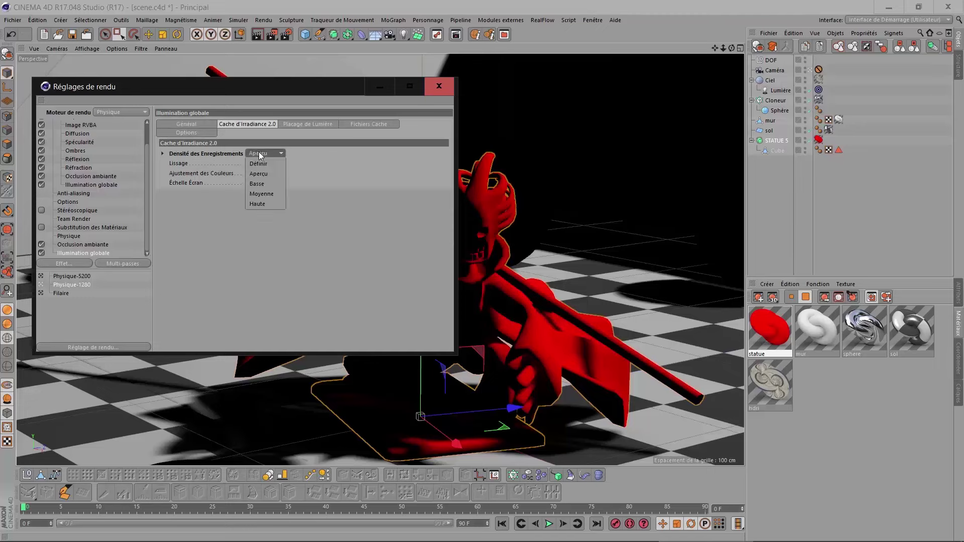
pyautogui.click(300, 199)
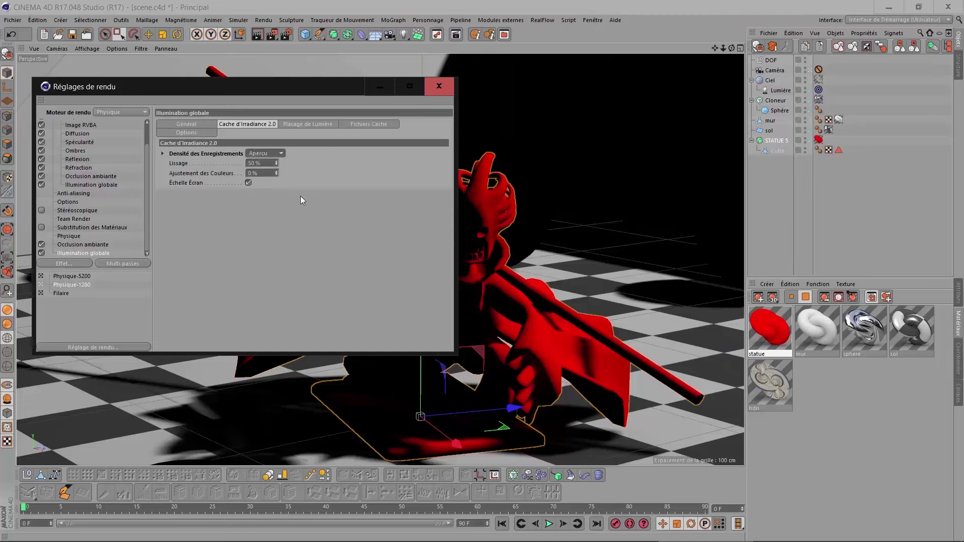
pyautogui.click(438, 88)
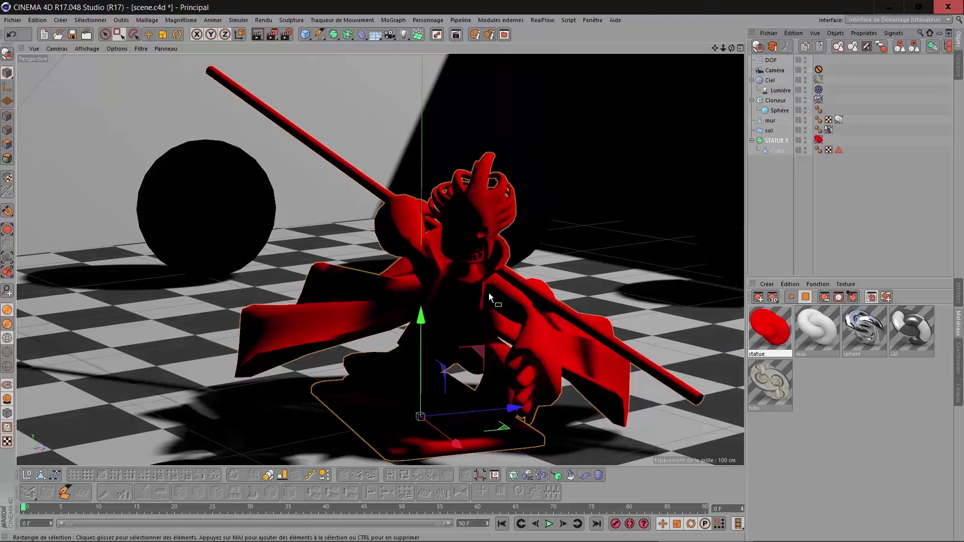
# Step: Open the statue material on its red Couleur channel and render a test image
pyautogui.doubleClick(770, 328)
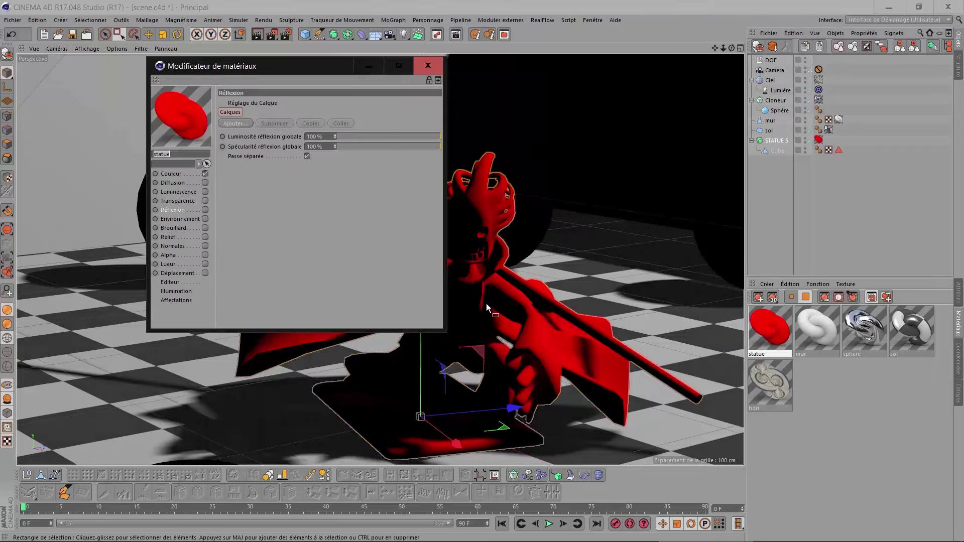
pyautogui.moveTo(445, 330); pyautogui.dragTo(513, 462)
pyautogui.moveTo(363, 64); pyautogui.dragTo(247, 69)
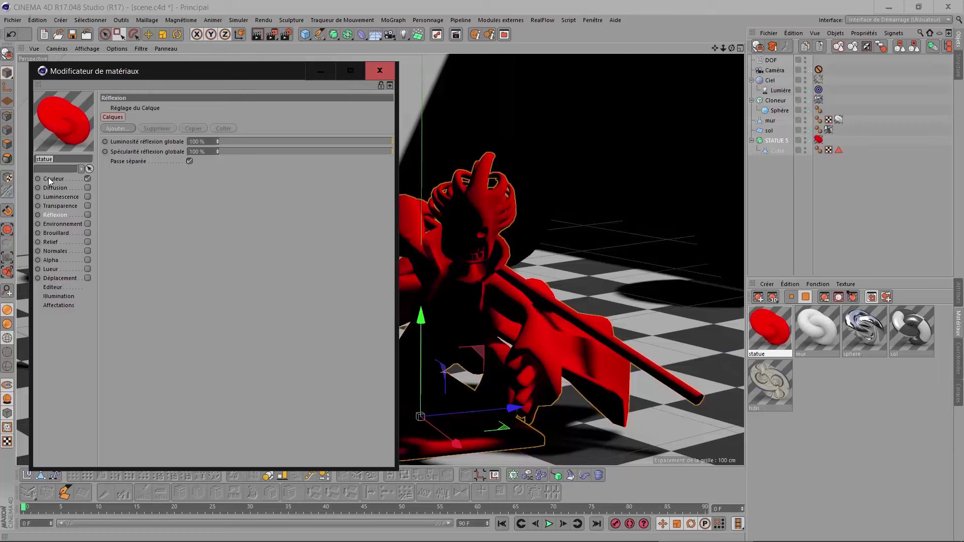
pyautogui.click(55, 179)
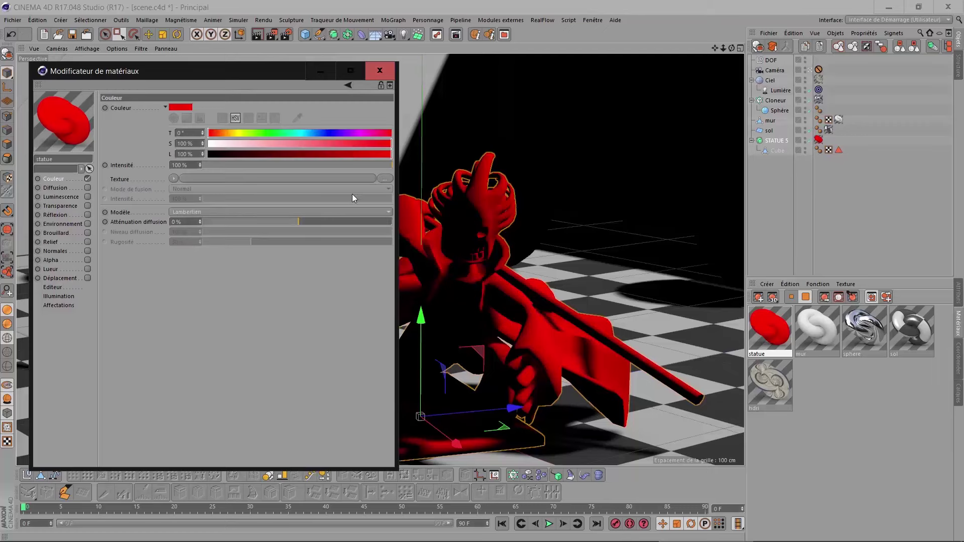
pyautogui.moveTo(272, 77); pyautogui.dragTo(265, 66)
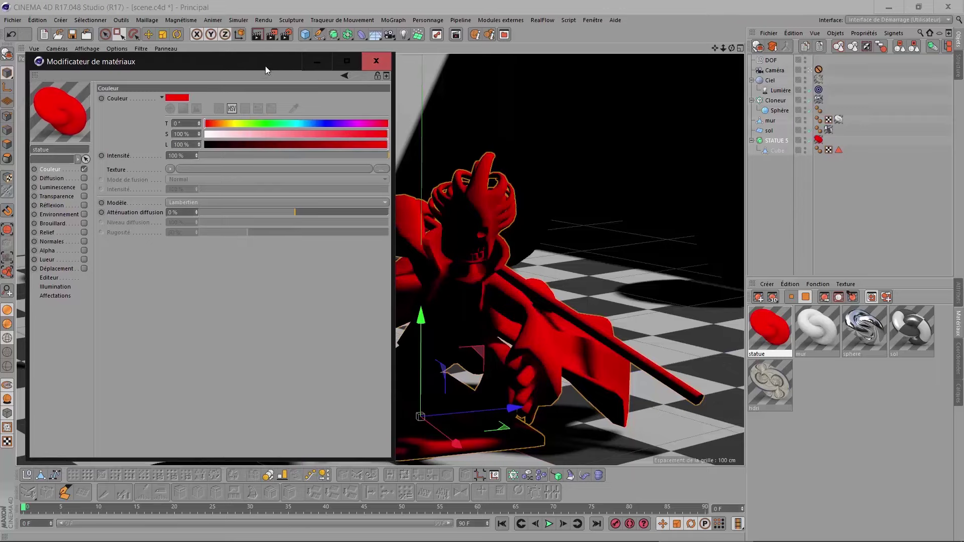
pyautogui.click(272, 35)
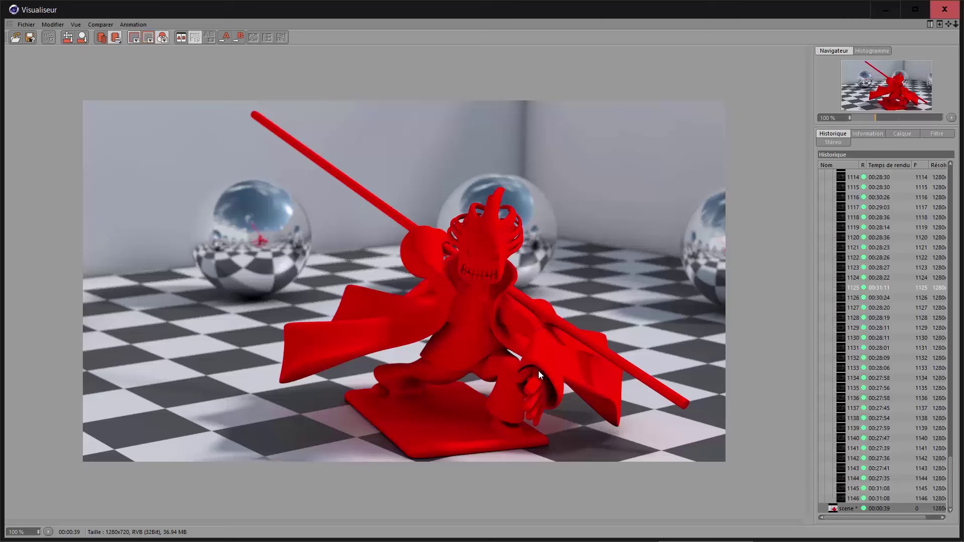
pyautogui.click(944, 9)
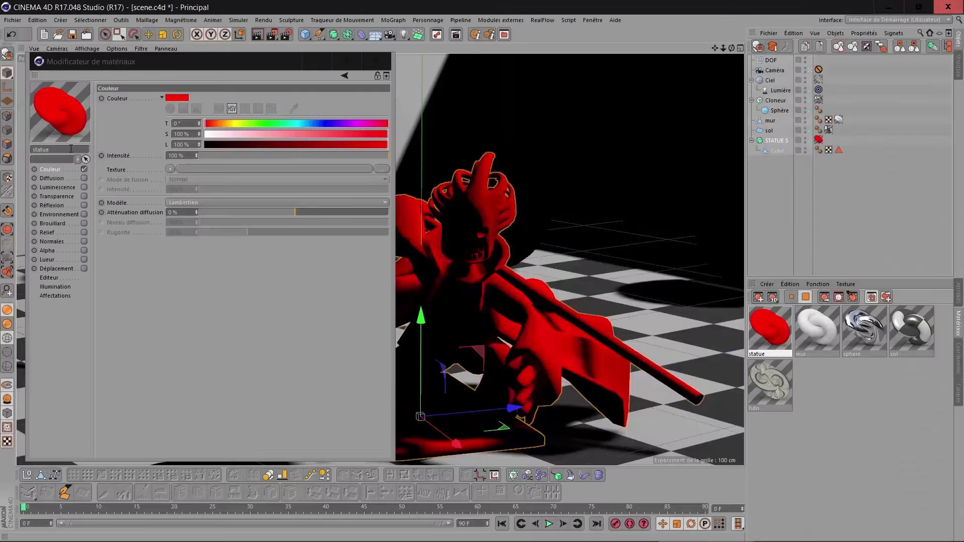
# Step: Add a Réflexion (Antérieure) layer, Calque 1, to the statue's Réflexion channel
pyautogui.click(51, 203)
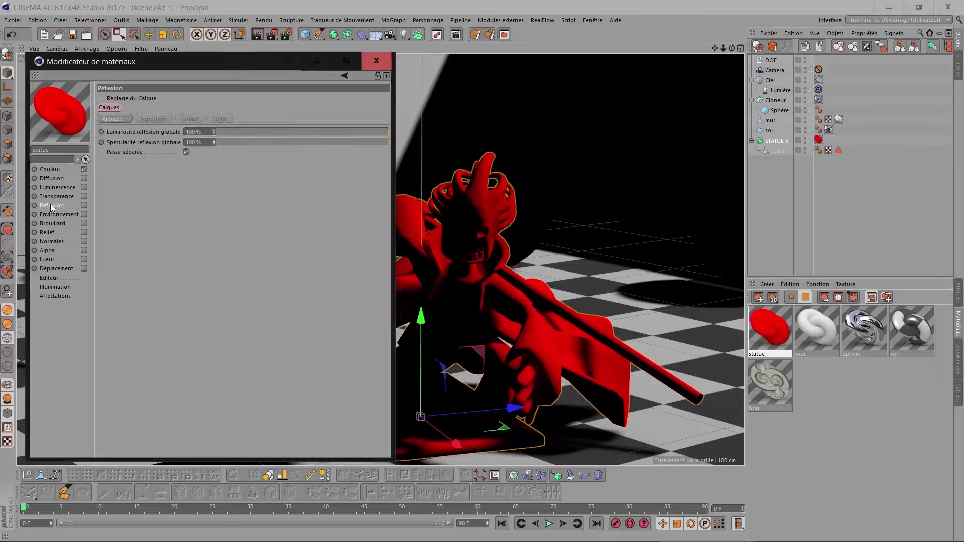
pyautogui.click(84, 205)
pyautogui.moveTo(183, 59)
pyautogui.mouseDown()
pyautogui.moveTo(385, 84)
pyautogui.moveTo(568, 86)
pyautogui.mouseUp()
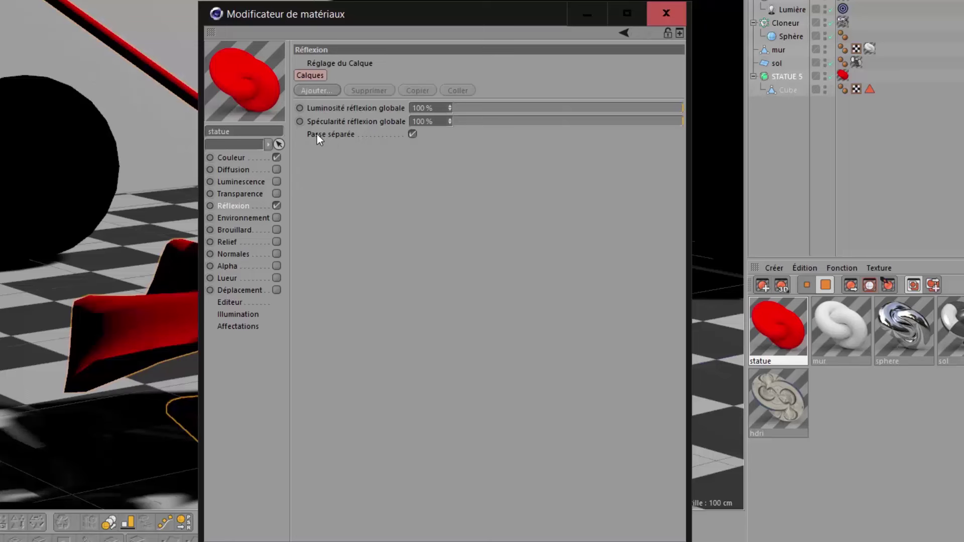
pyautogui.click(316, 91)
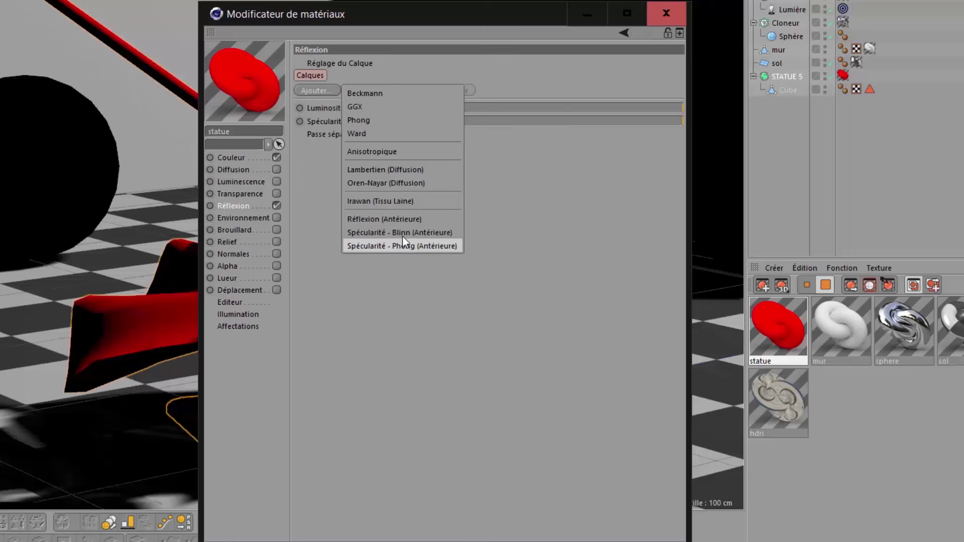
pyautogui.click(360, 221)
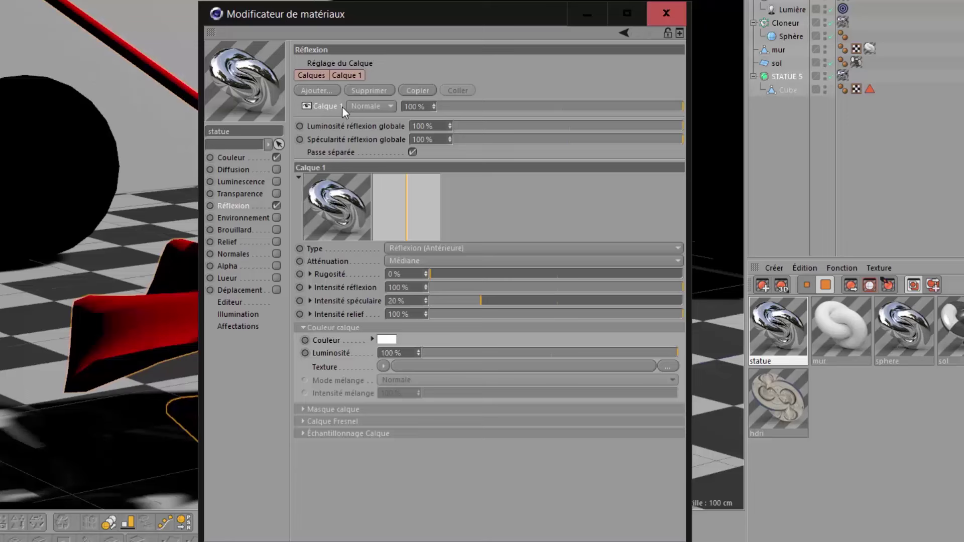
# Step: Replace Calque 1 with a Spécularité - Blinn layer and widen its highlight
pyautogui.rightClick(324, 108)
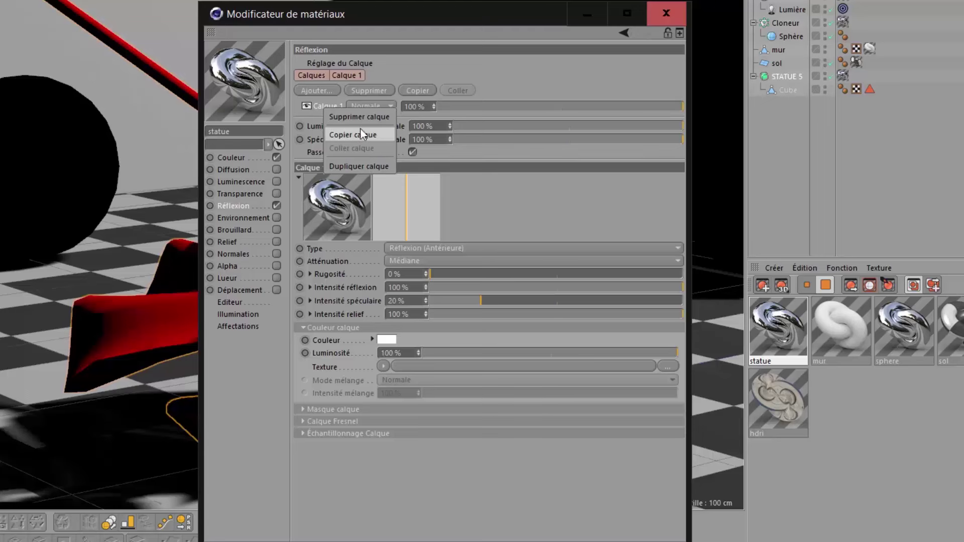
pyautogui.click(354, 116)
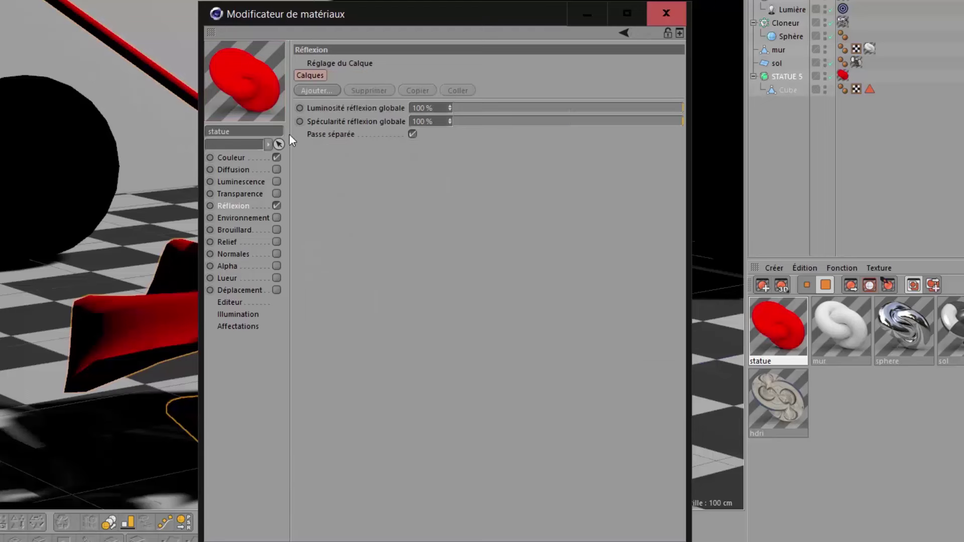
pyautogui.click(330, 91)
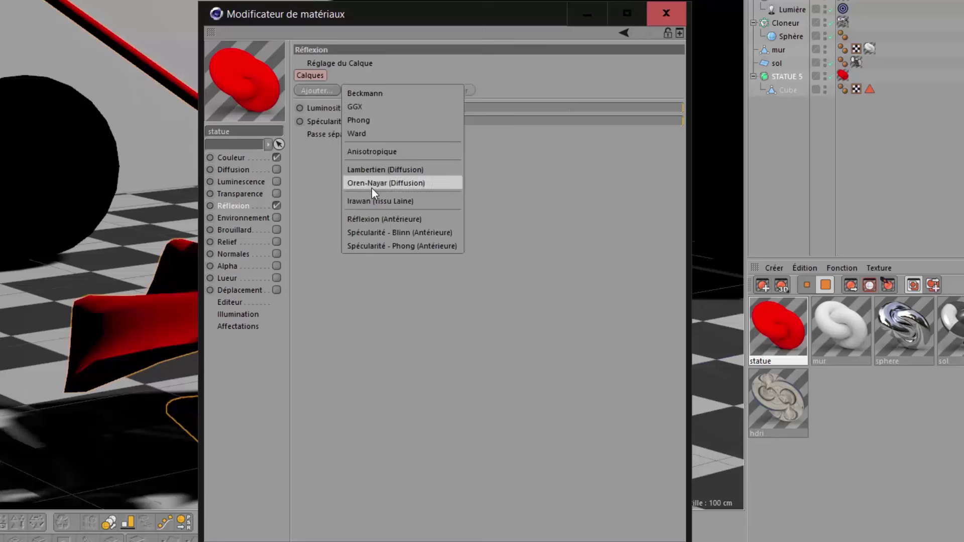
pyautogui.click(381, 232)
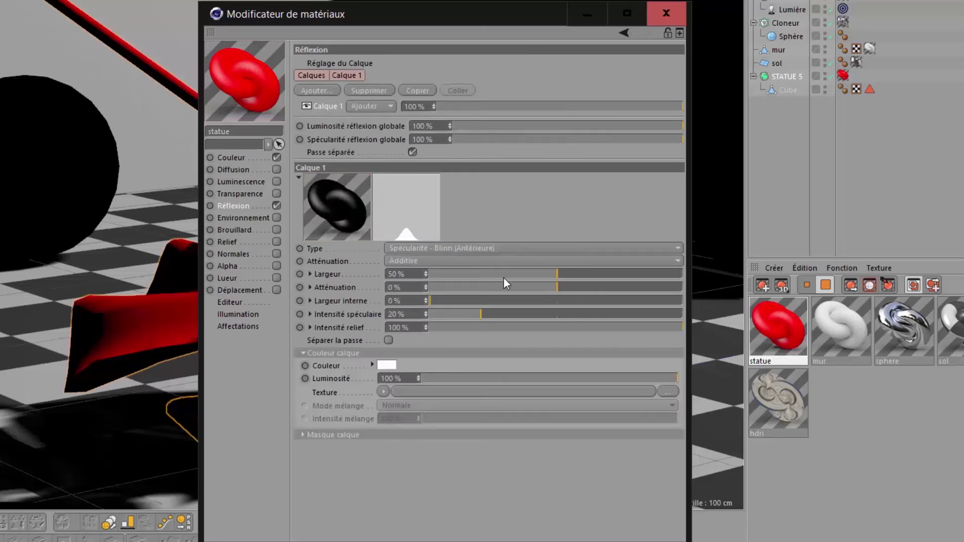
pyautogui.moveTo(559, 274)
pyautogui.mouseDown()
pyautogui.moveTo(597, 287)
pyautogui.moveTo(551, 287)
pyautogui.mouseUp()
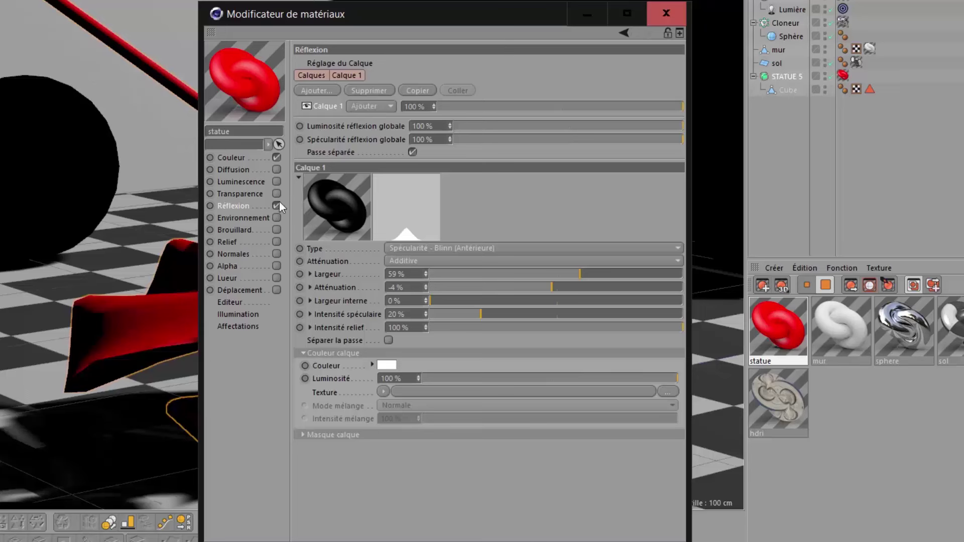
# Step: Delete the Blinn specular layer, leaving the reflection channel empty
pyautogui.click(318, 92)
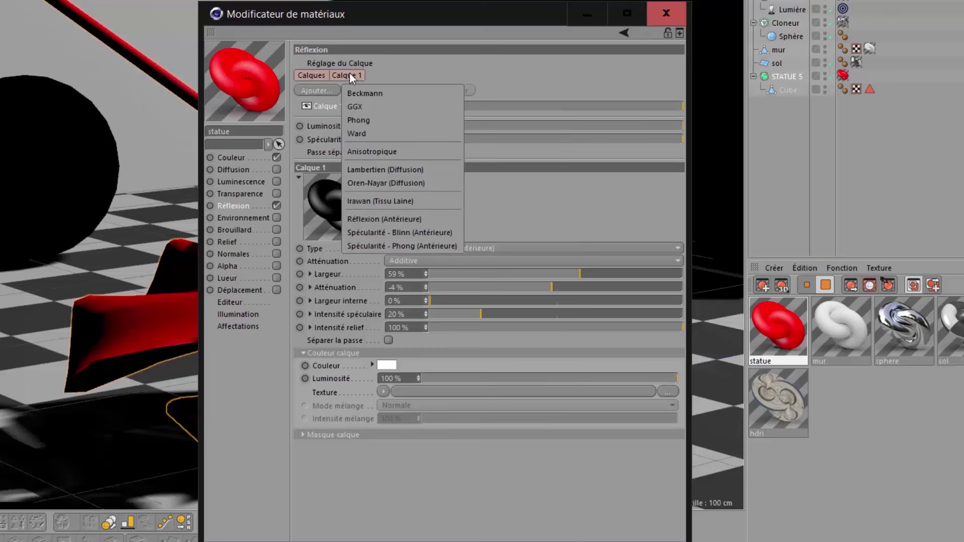
pyautogui.click(378, 72)
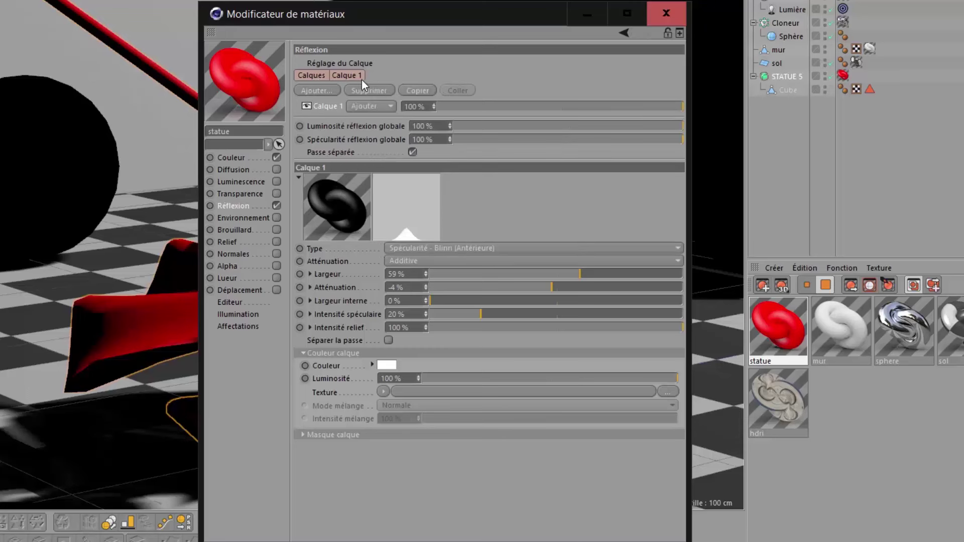
pyautogui.rightClick(328, 108)
pyautogui.click(340, 118)
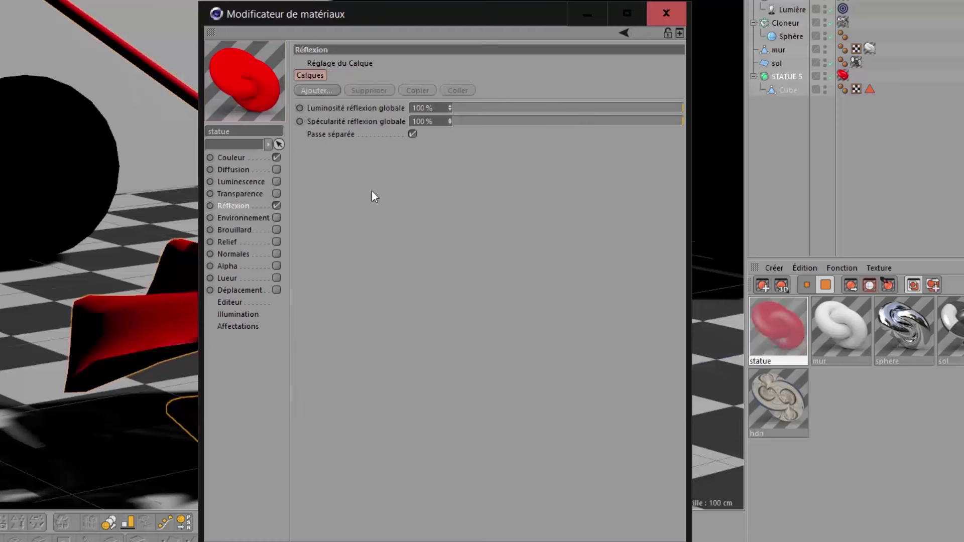
# Step: Add a Beckmann reflection layer, keeping type Beckmann and Médiane attenuation
pyautogui.click(322, 91)
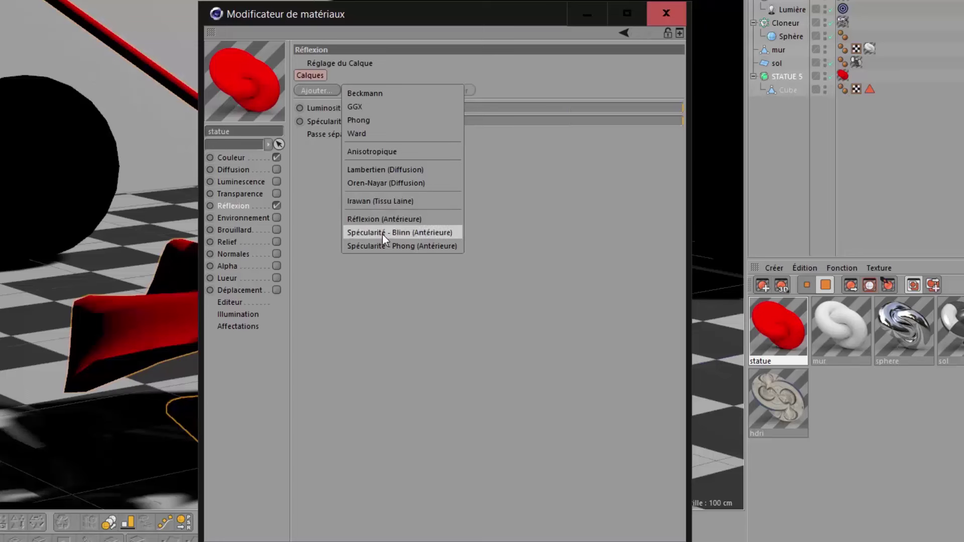
pyautogui.click(392, 94)
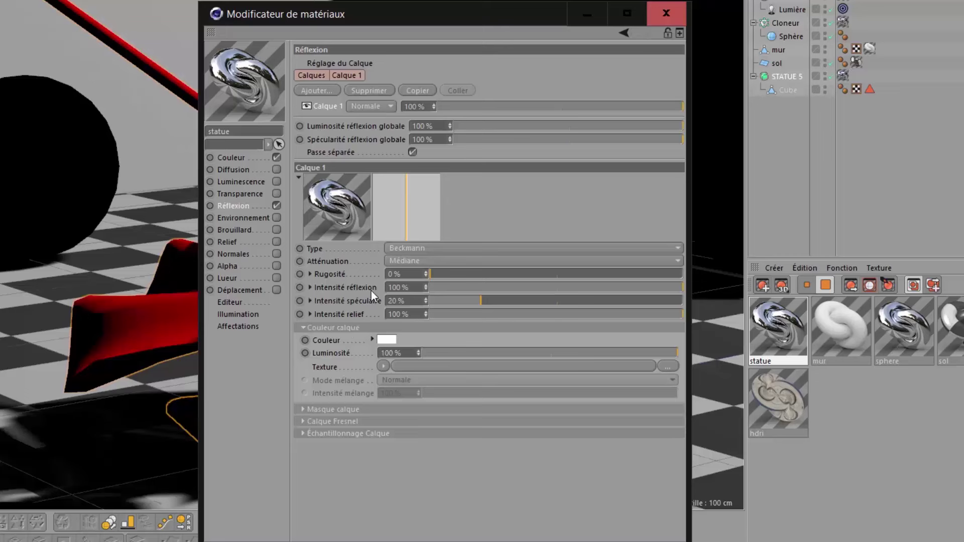
pyautogui.click(405, 246)
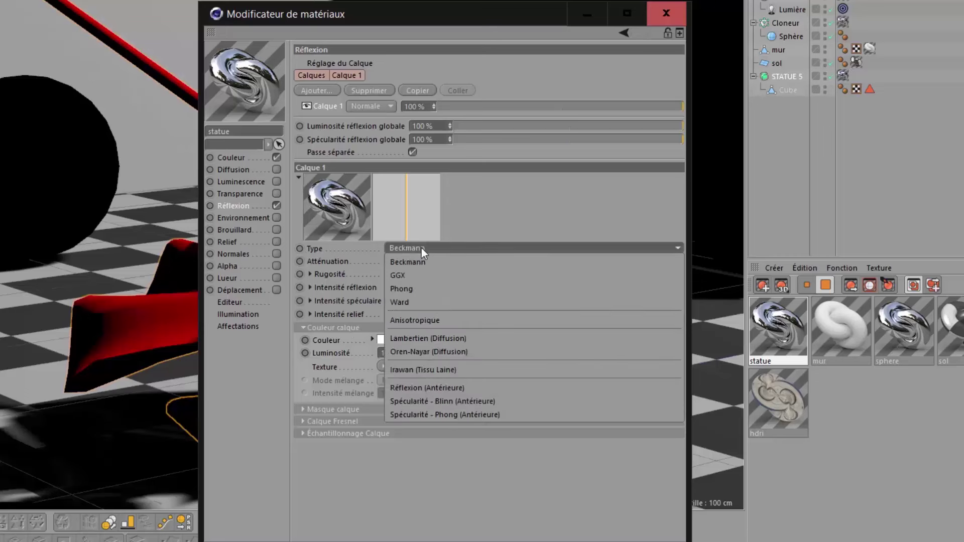
pyautogui.click(421, 248)
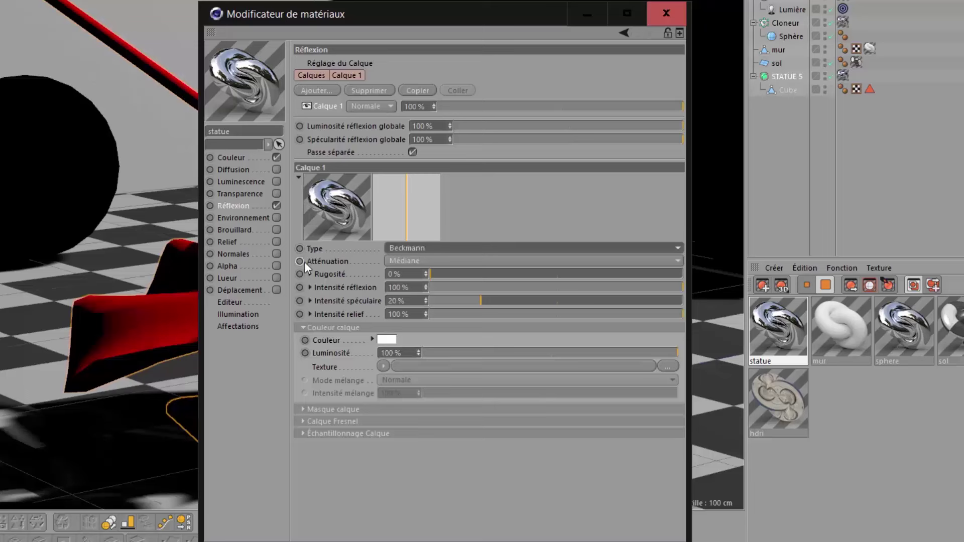
pyautogui.click(424, 257)
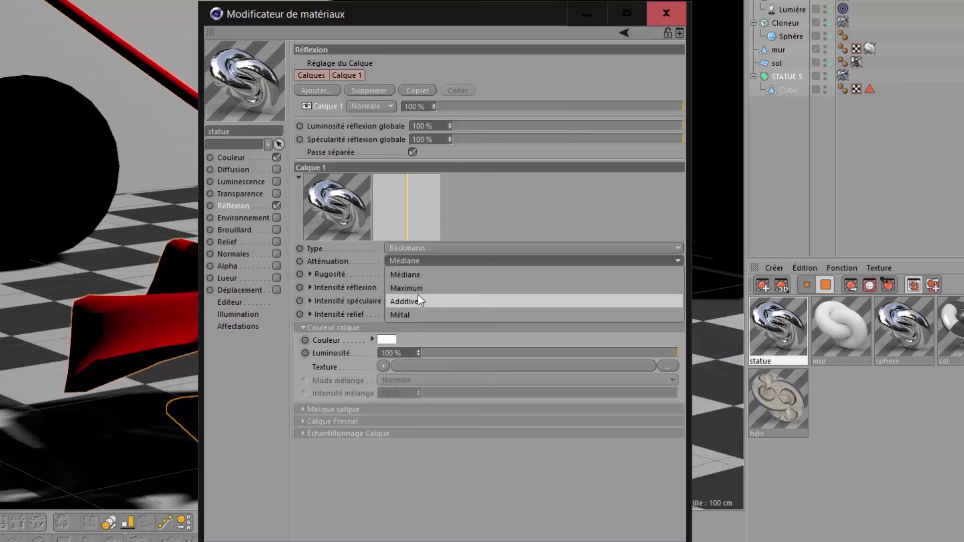
pyautogui.click(419, 260)
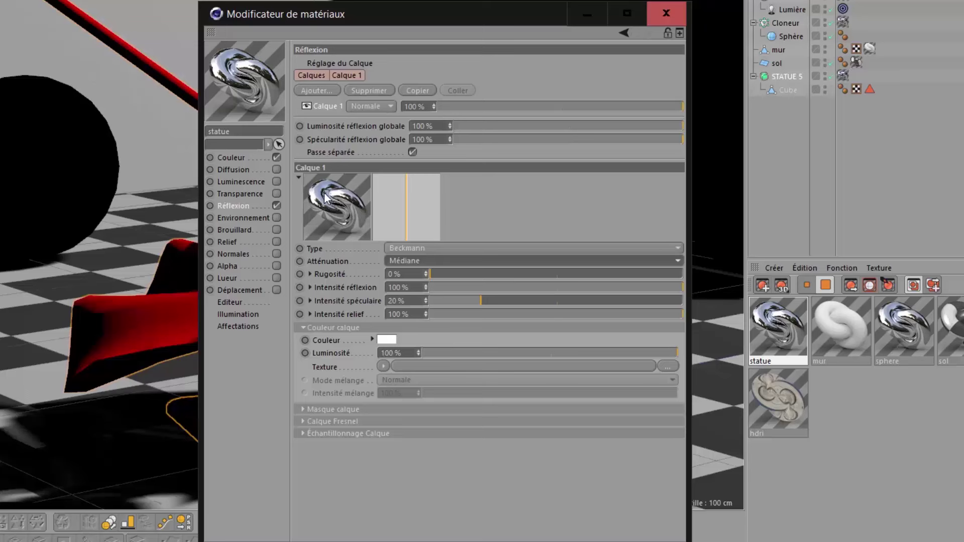
# Step: Try roughness at 16%, 46% and 12%, then return Rugosité to 0%
pyautogui.click(471, 274)
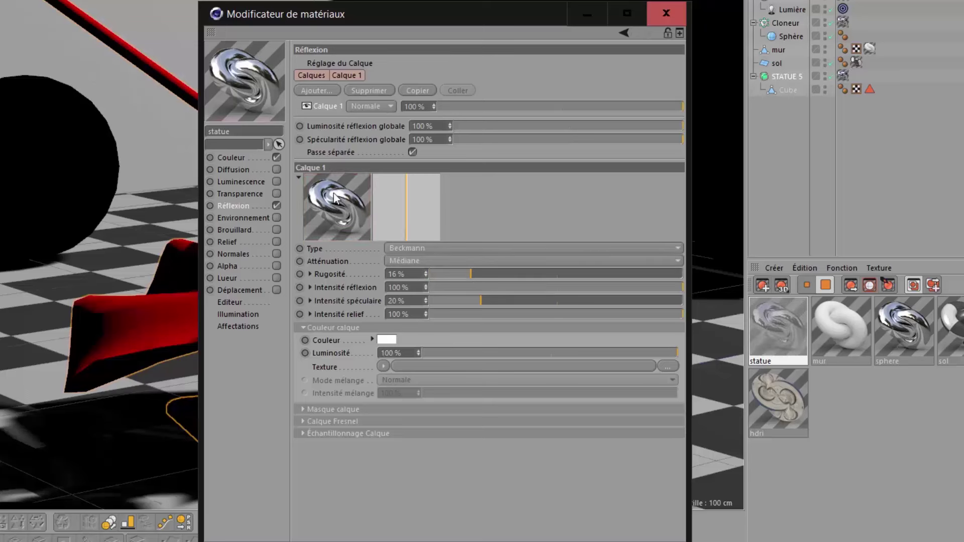
pyautogui.click(546, 273)
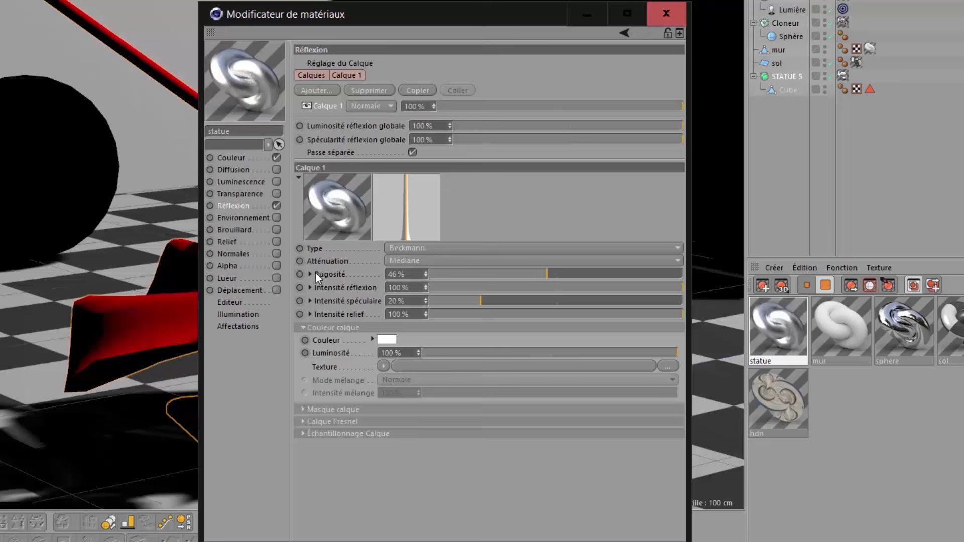
pyautogui.click(460, 272)
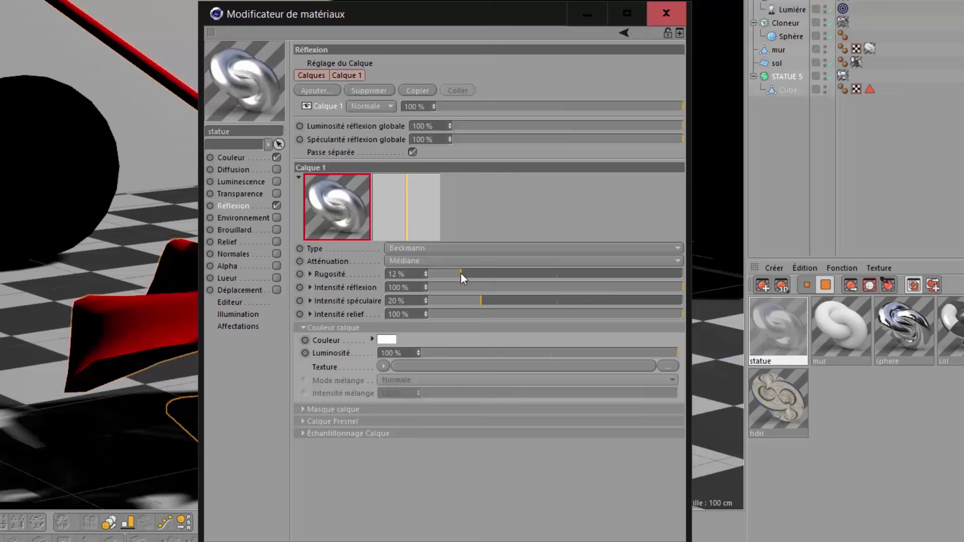
pyautogui.moveTo(447, 274); pyautogui.dragTo(426, 276)
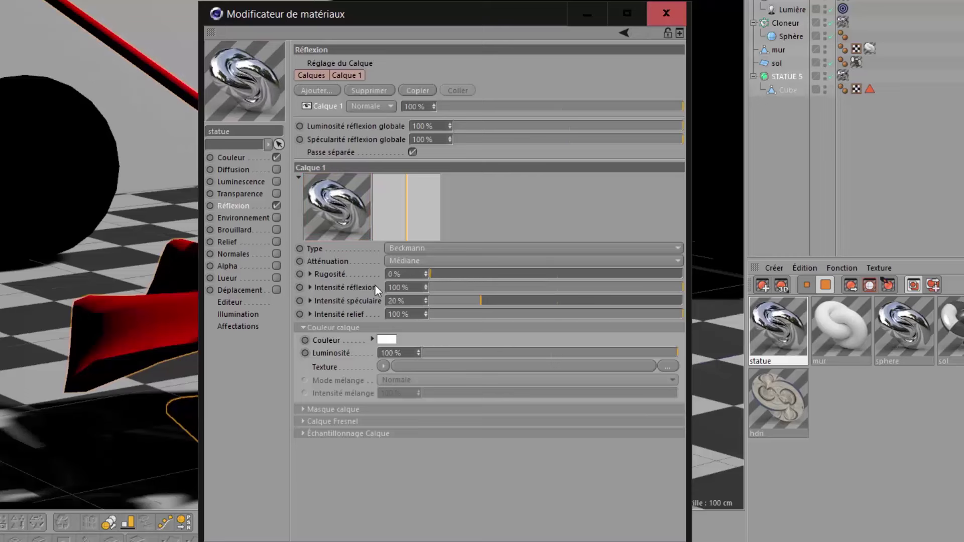
# Step: Experiment with reflection intensity and layer brightness, restore brightness to 100%, set specular intensity 0%
pyautogui.moveTo(658, 288)
pyautogui.mouseDown()
pyautogui.moveTo(436, 287)
pyautogui.moveTo(692, 285)
pyautogui.moveTo(537, 293)
pyautogui.mouseUp()
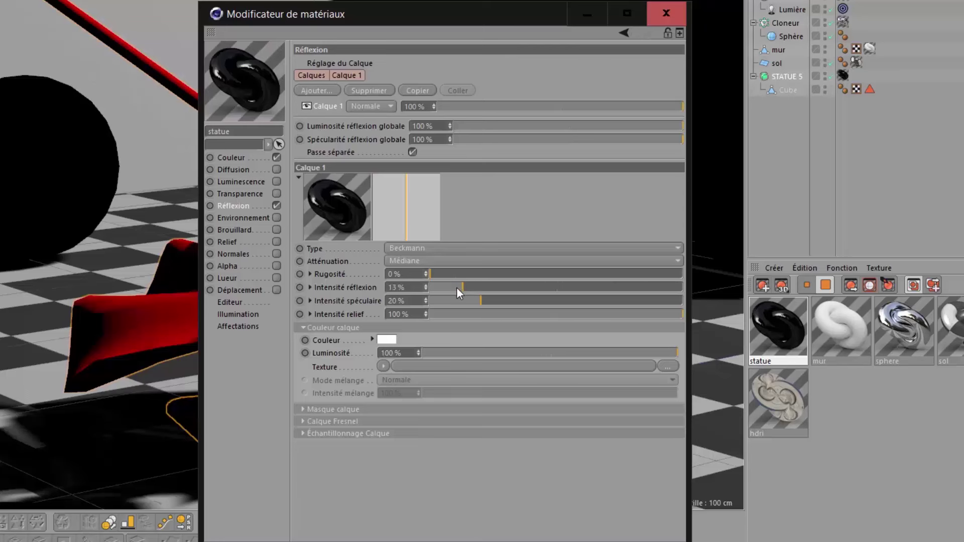
pyautogui.moveTo(457, 287); pyautogui.dragTo(601, 287)
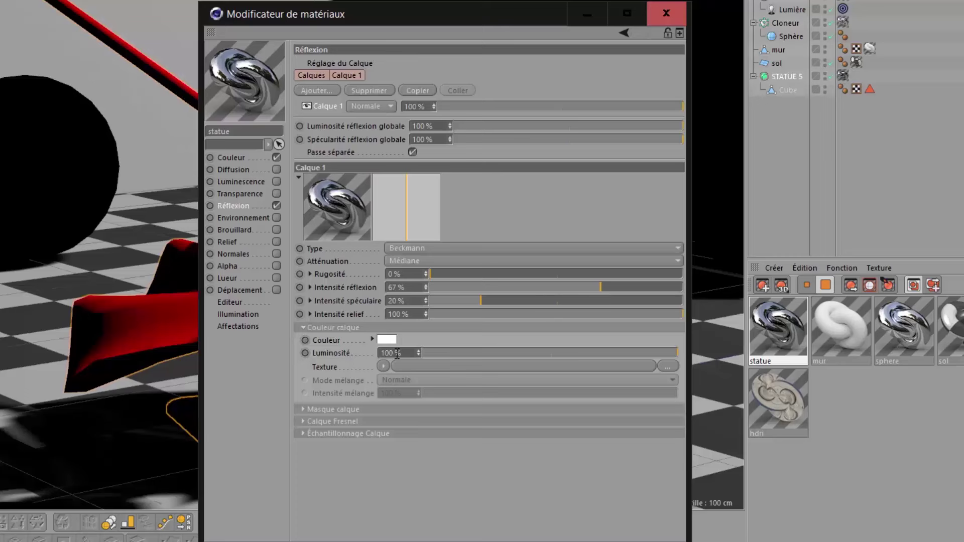
pyautogui.click(547, 352)
pyautogui.moveTo(546, 352)
pyautogui.mouseDown()
pyautogui.moveTo(495, 354)
pyautogui.moveTo(576, 353)
pyautogui.mouseUp()
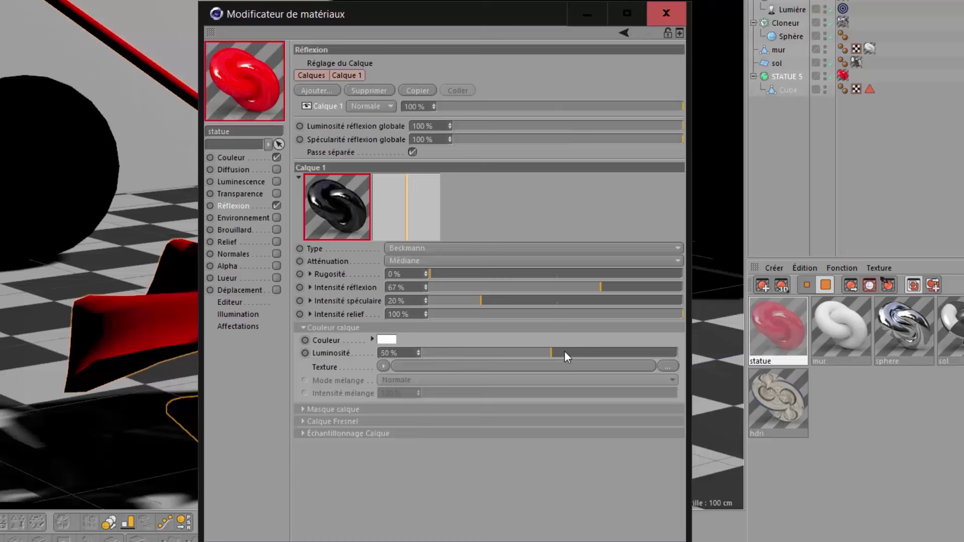
pyautogui.moveTo(676, 347); pyautogui.dragTo(681, 345)
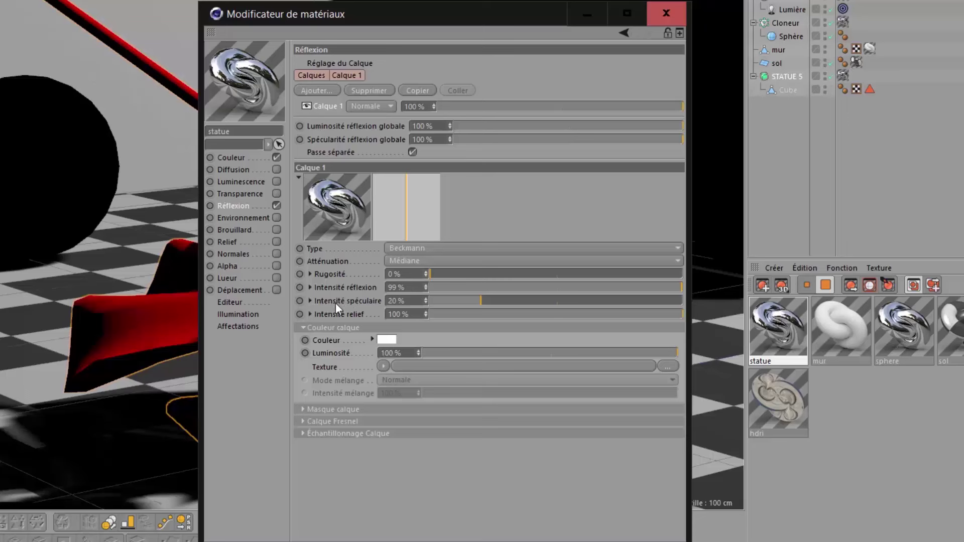
pyautogui.moveTo(451, 301); pyautogui.dragTo(420, 302)
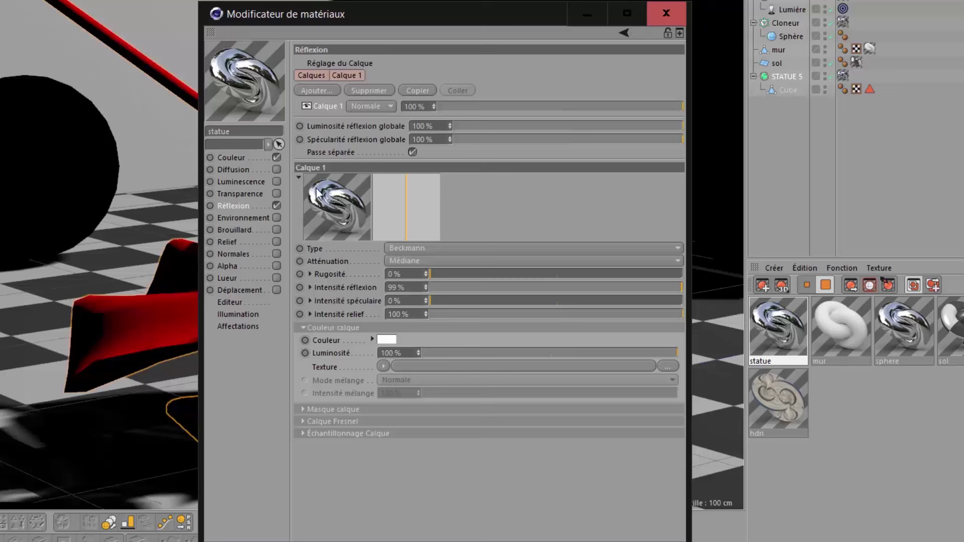
# Step: Set Calque 1's Intensité réflexion to 100%, keeping layer brightness at 100%
pyautogui.click(226, 158)
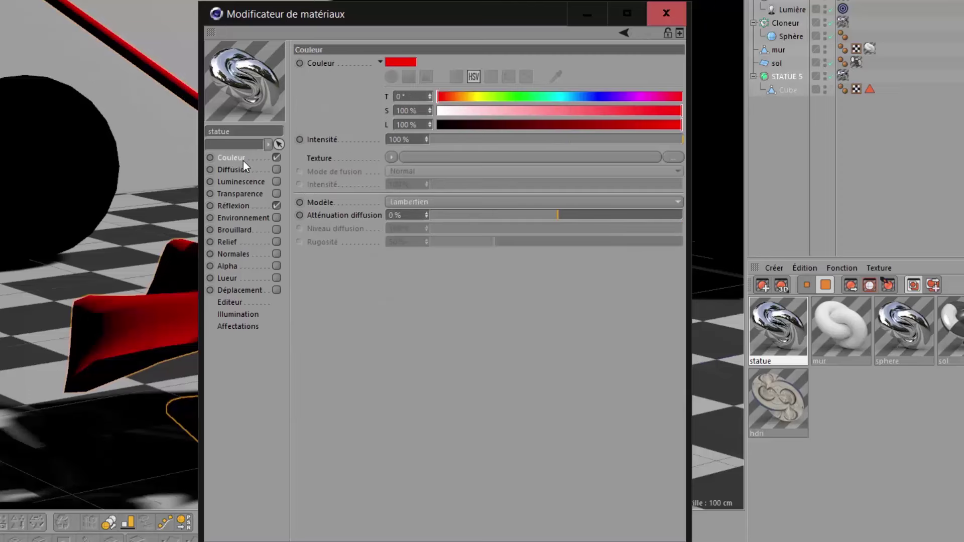
pyautogui.click(235, 206)
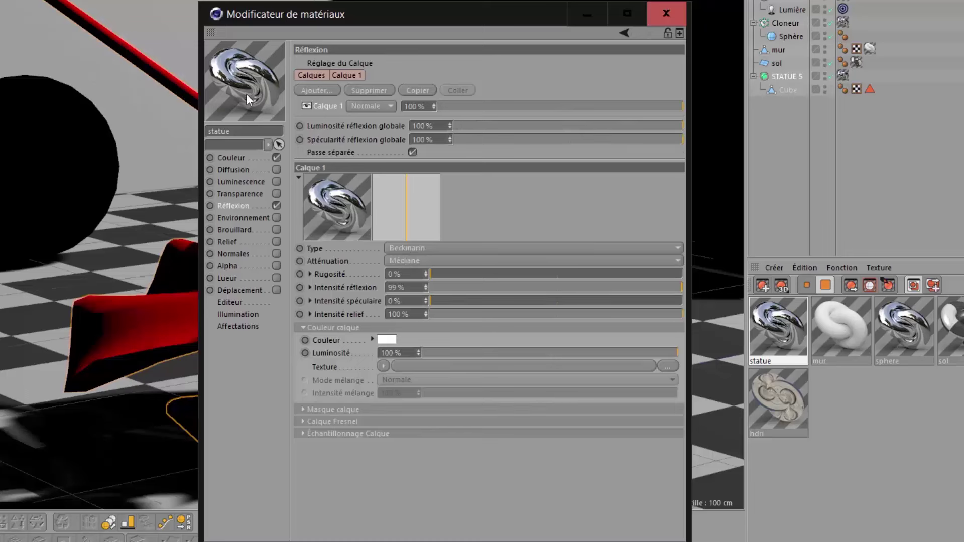
pyautogui.moveTo(658, 288); pyautogui.dragTo(700, 285)
pyautogui.click(643, 354)
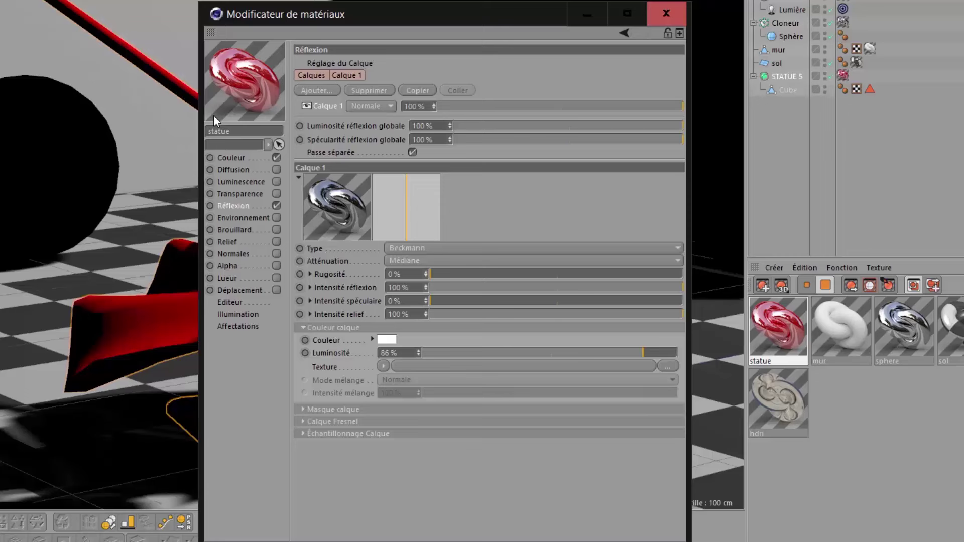
pyautogui.moveTo(648, 351); pyautogui.dragTo(686, 351)
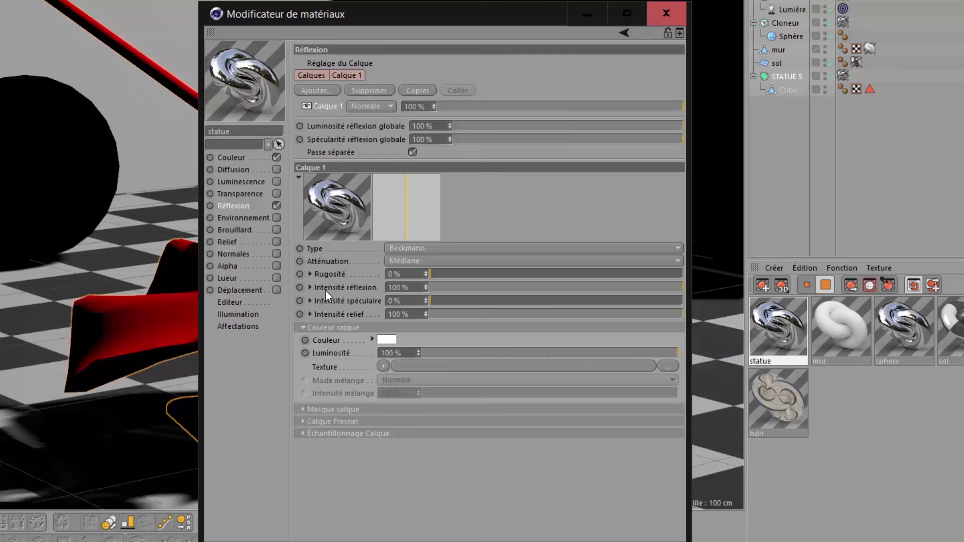
pyautogui.click(595, 286)
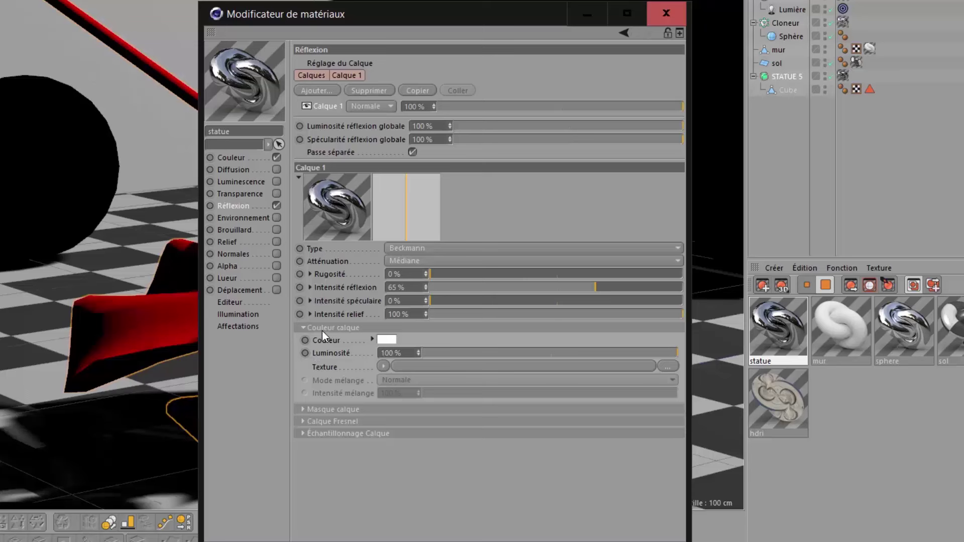
pyautogui.moveTo(600, 288); pyautogui.dragTo(694, 288)
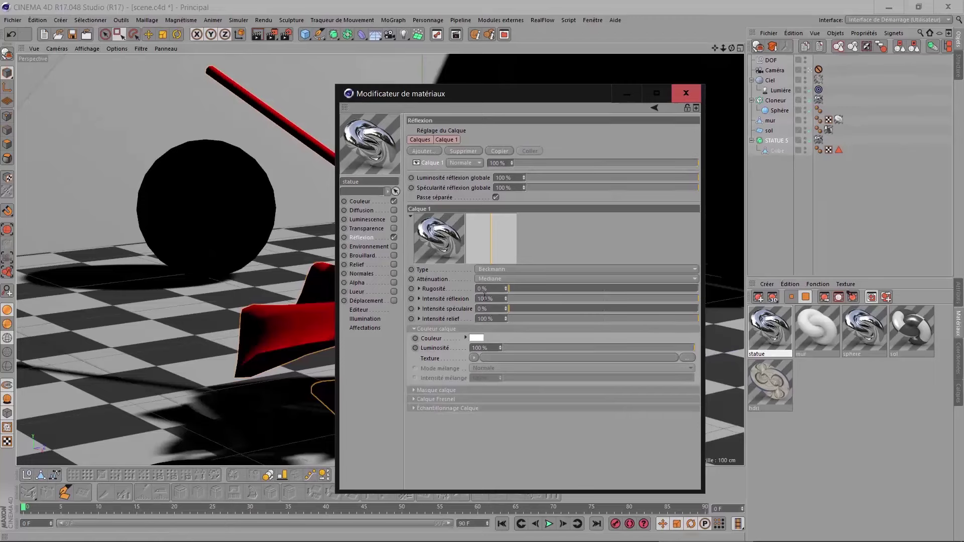
# Step: Render the statue with reflection intensity at 50%
pyautogui.moveTo(491, 298); pyautogui.dragTo(438, 300)
pyautogui.write('50')
pyautogui.press('Return')
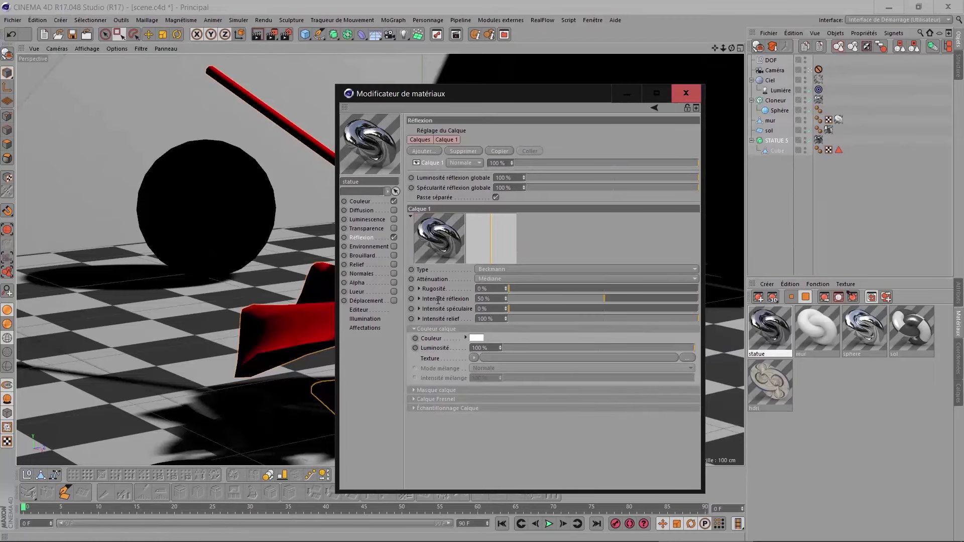
pyautogui.click(272, 34)
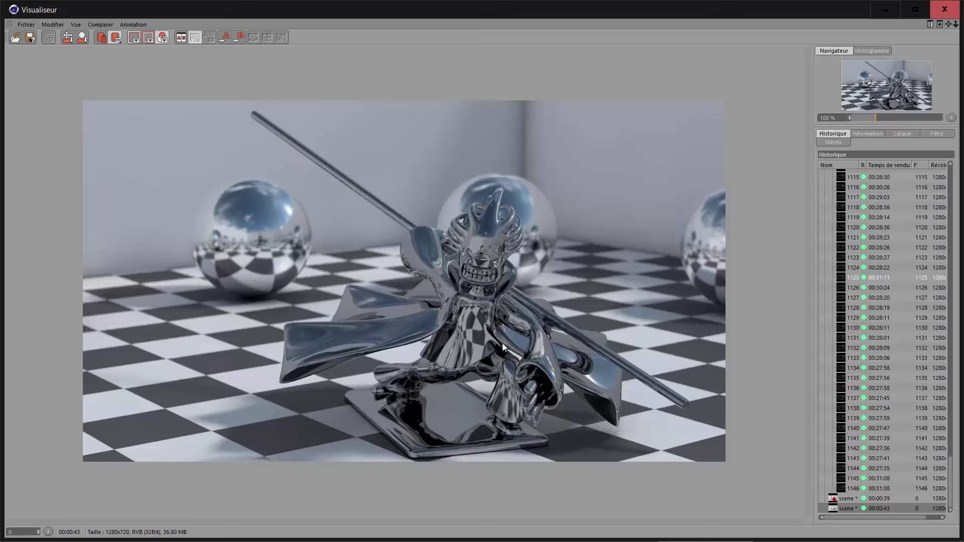
pyautogui.click(944, 9)
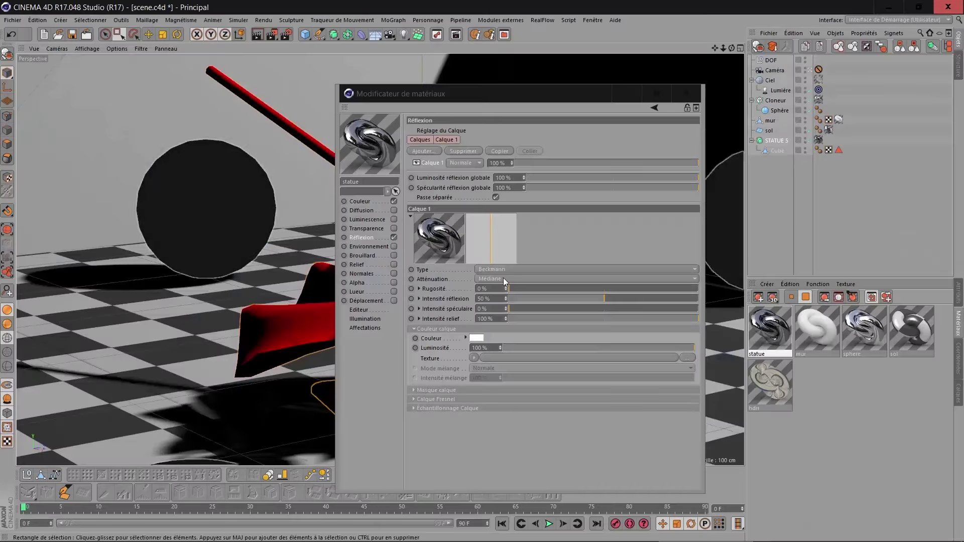
# Step: Restore reflection intensity to 100% and set layer colour brightness to 50%
pyautogui.doubleClick(481, 298)
pyautogui.write('100')
pyautogui.press('Return')
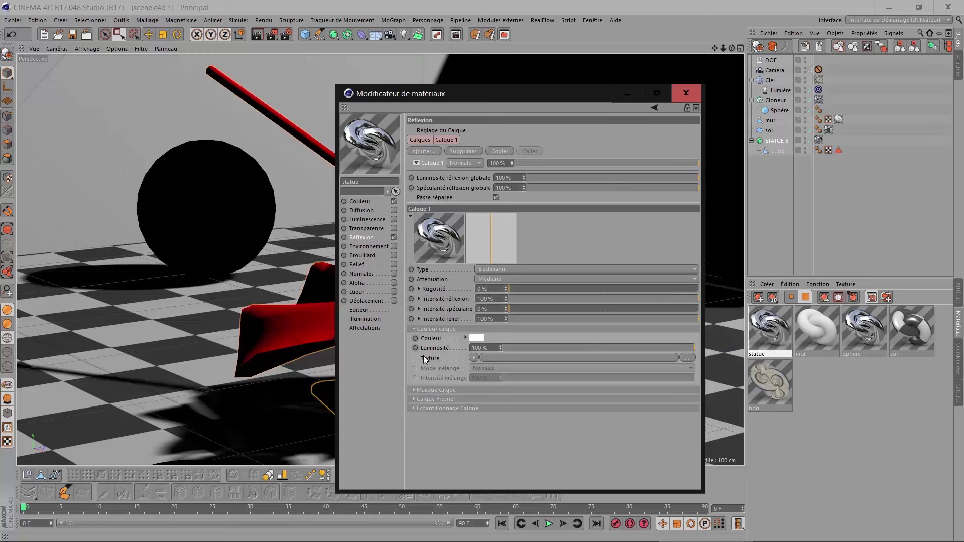
pyautogui.doubleClick(481, 348)
pyautogui.write('50')
pyautogui.press('Return')
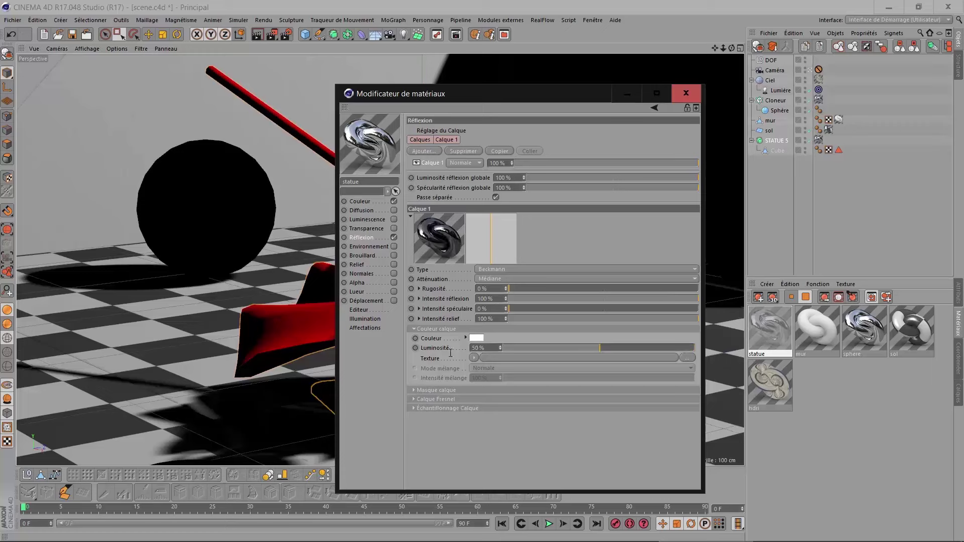
# Step: Test-render at 50% layer brightness, then reset Luminosité to 0% and raise it to about 58%
pyautogui.click(271, 33)
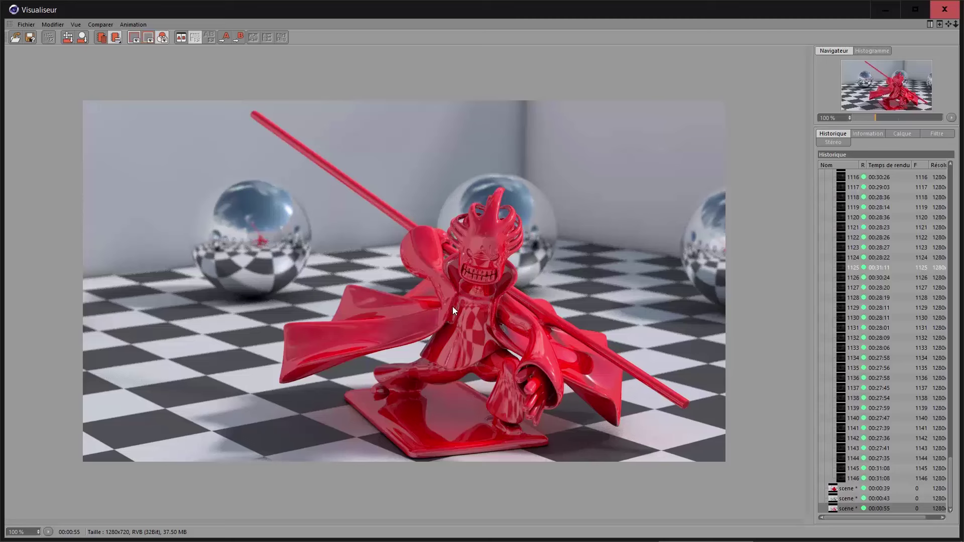
pyautogui.click(948, 14)
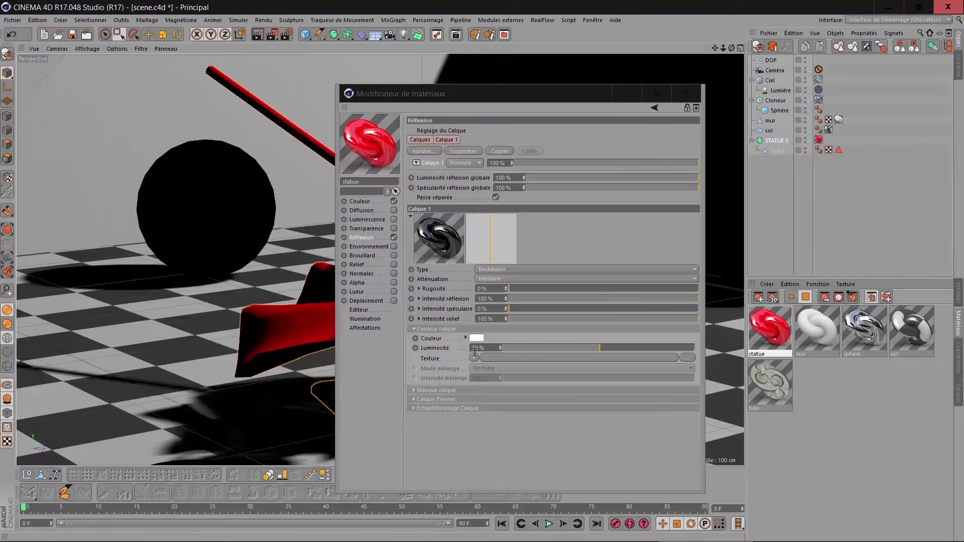
pyautogui.click(479, 348)
pyautogui.write('0')
pyautogui.press('Return')
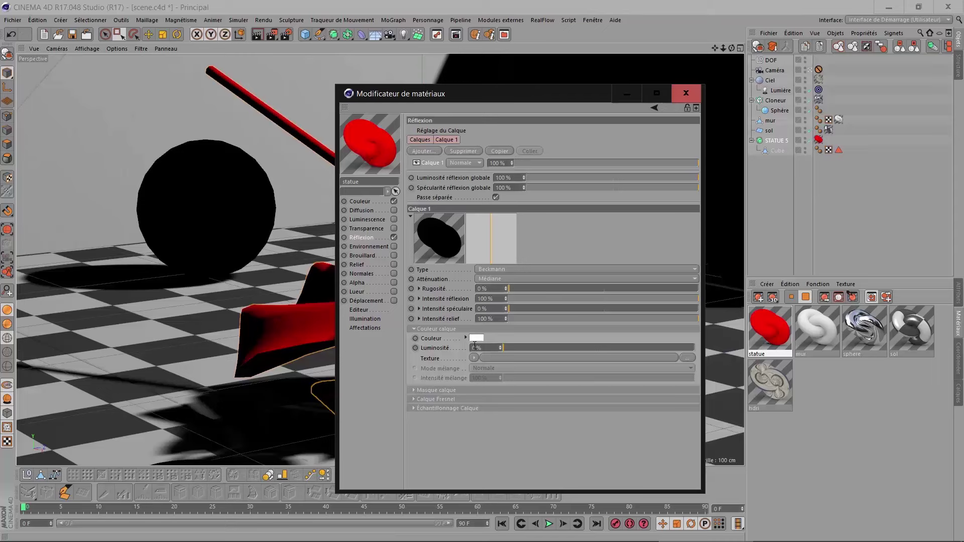
pyautogui.moveTo(526, 350); pyautogui.dragTo(616, 349)
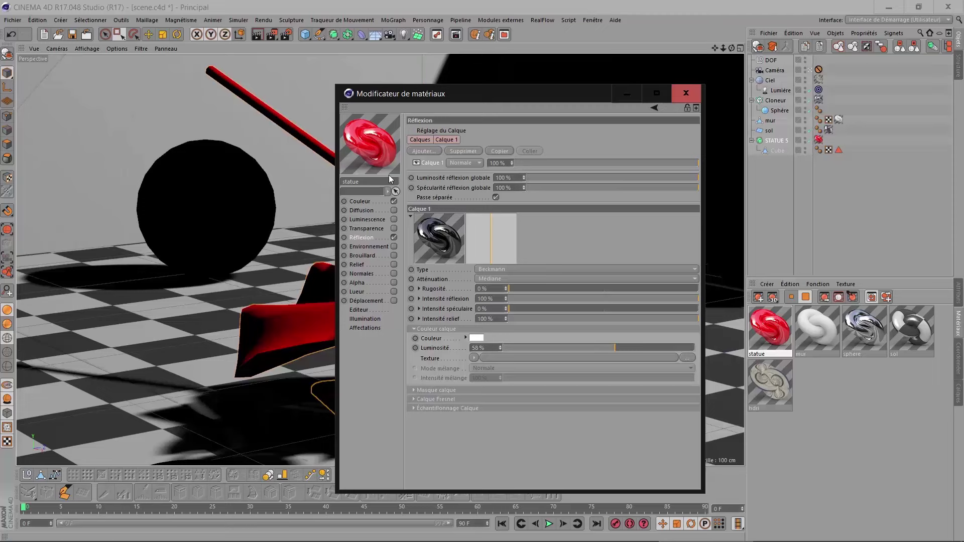
# Step: Make the reflection layer colour a saturated cyan (H 183°, S 100%) at 80% Luminosité
pyautogui.click(357, 200)
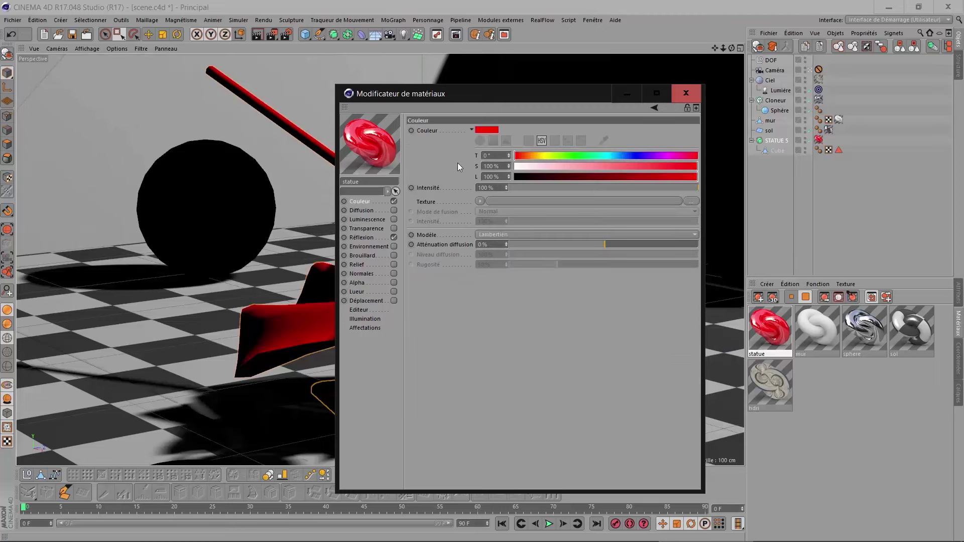
pyautogui.click(365, 239)
pyautogui.click(476, 336)
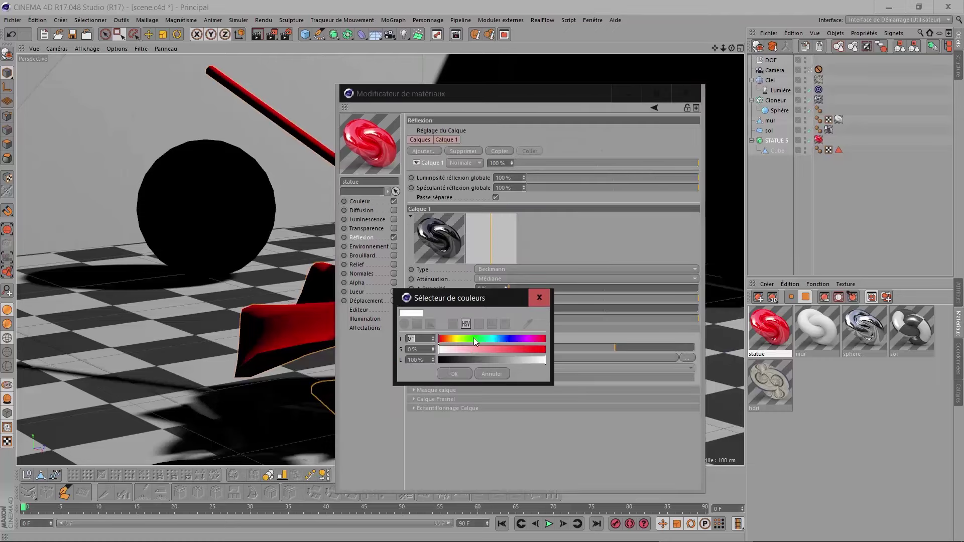
pyautogui.click(492, 339)
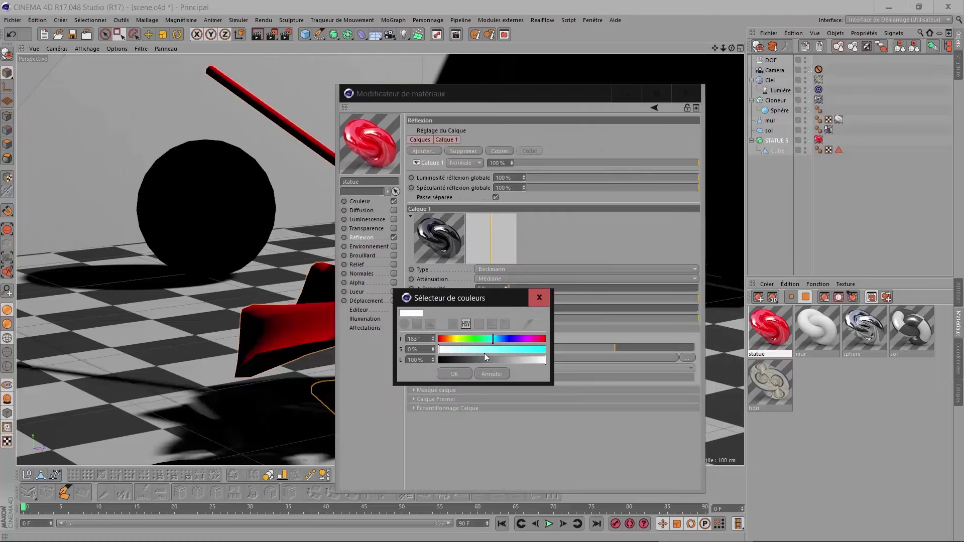
pyautogui.moveTo(484, 352); pyautogui.dragTo(565, 354)
pyautogui.click(452, 374)
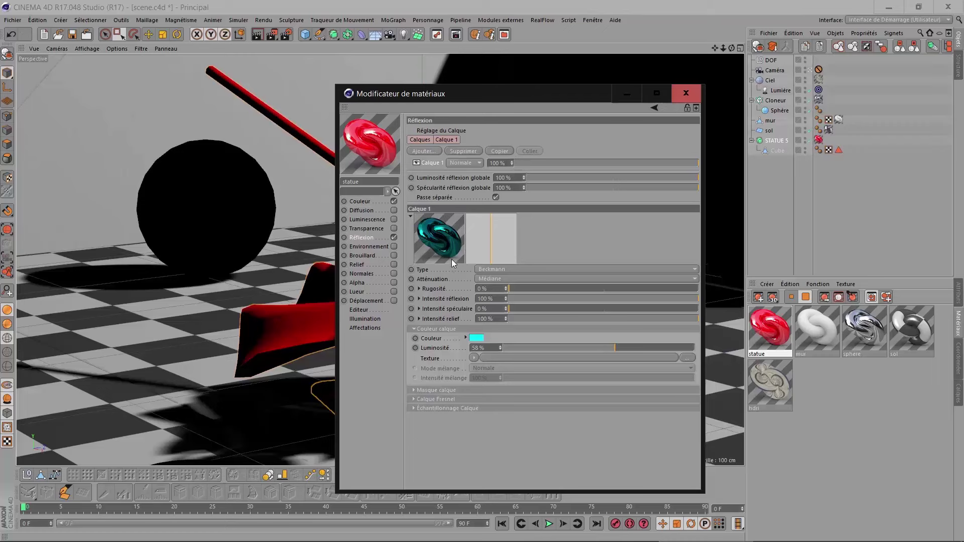
pyautogui.doubleClick(483, 348)
pyautogui.write('80')
pyautogui.press('Return')
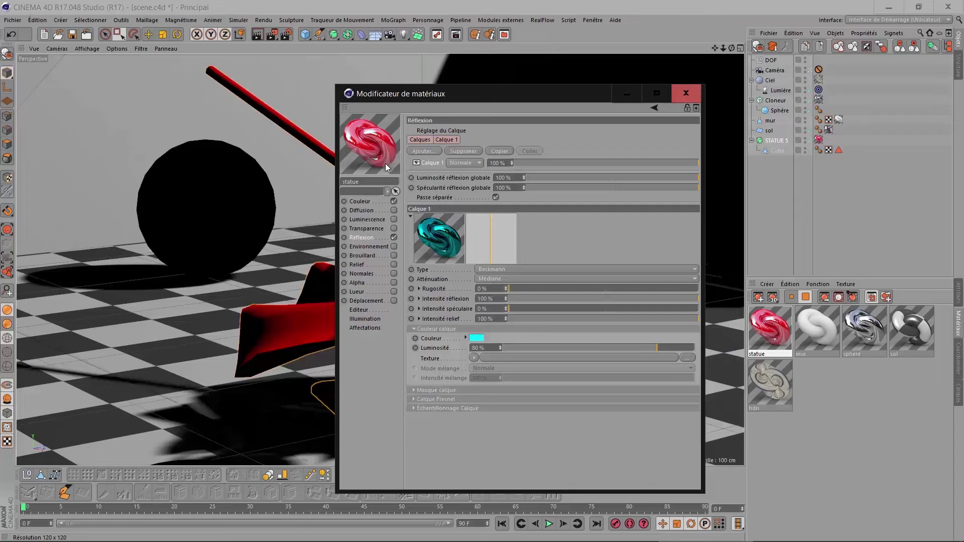
# Step: Render the cyan-tinted statue, then set the layer colour brightness to 35%
pyautogui.click(272, 36)
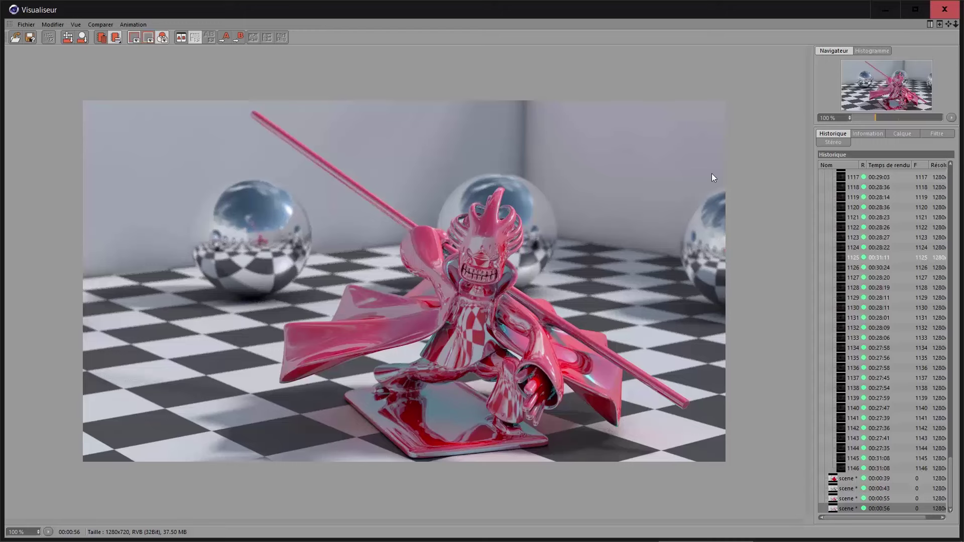
pyautogui.click(943, 10)
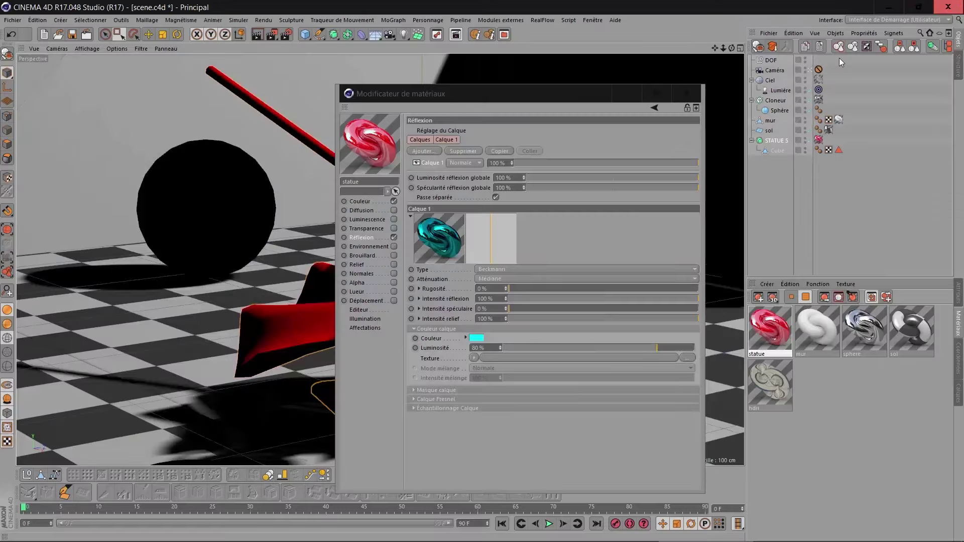
pyautogui.click(482, 347)
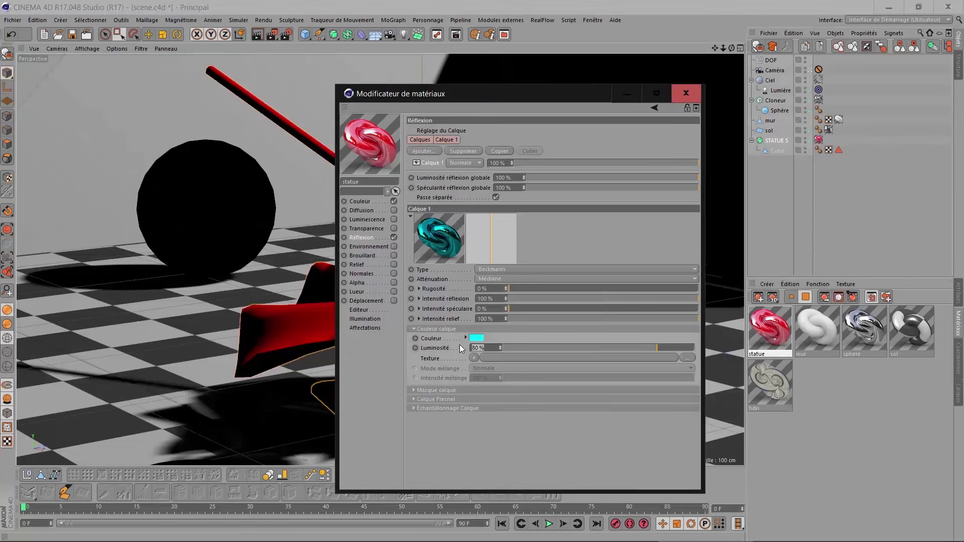
pyautogui.write('35')
pyautogui.press('Return')
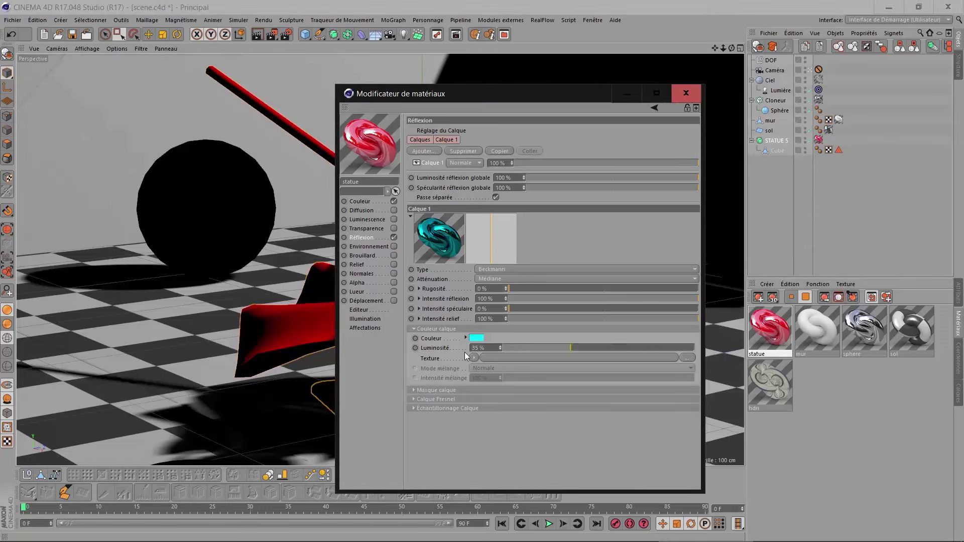
# Step: Render at 35% brightness and compare it with the 00:00:53, 00:00:55 and 00:00:56 history renders
pyautogui.click(273, 31)
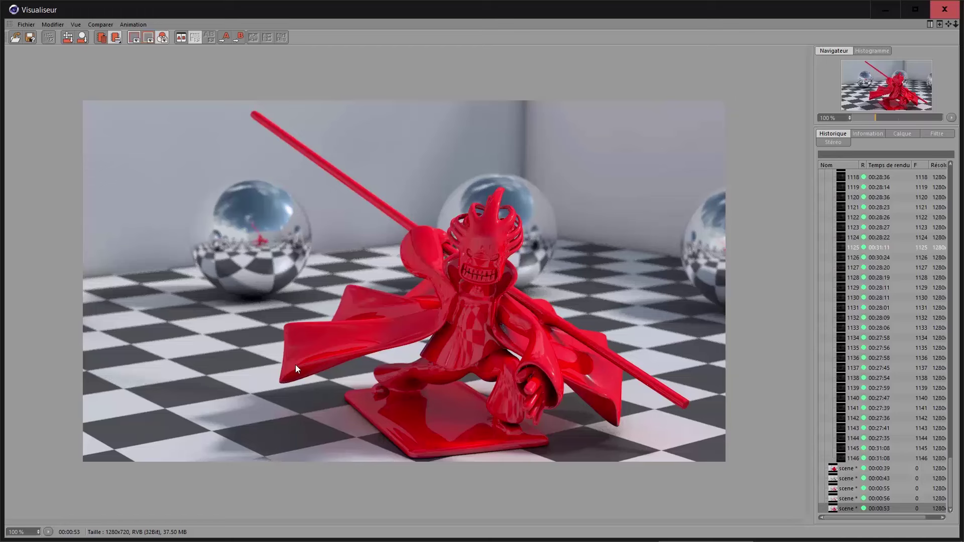
pyautogui.click(848, 489)
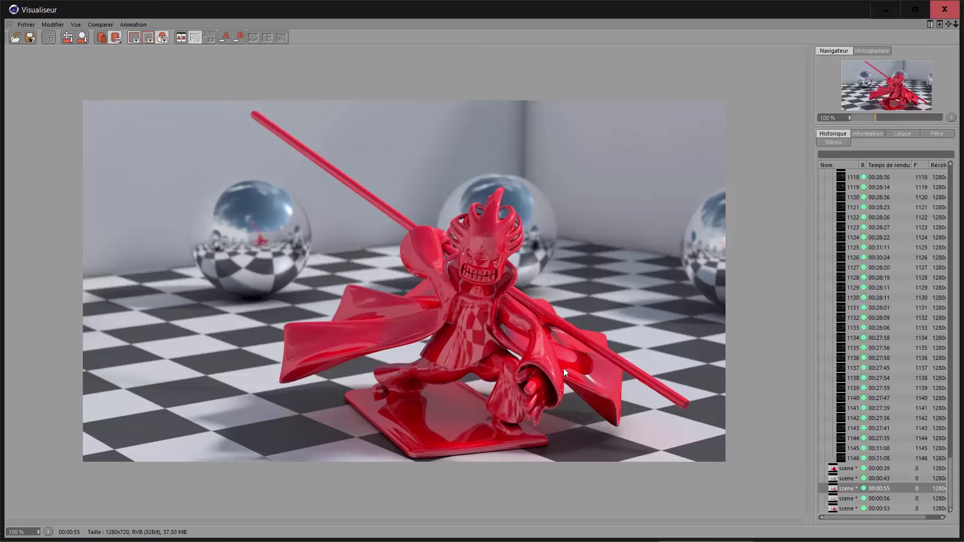
pyautogui.click(848, 508)
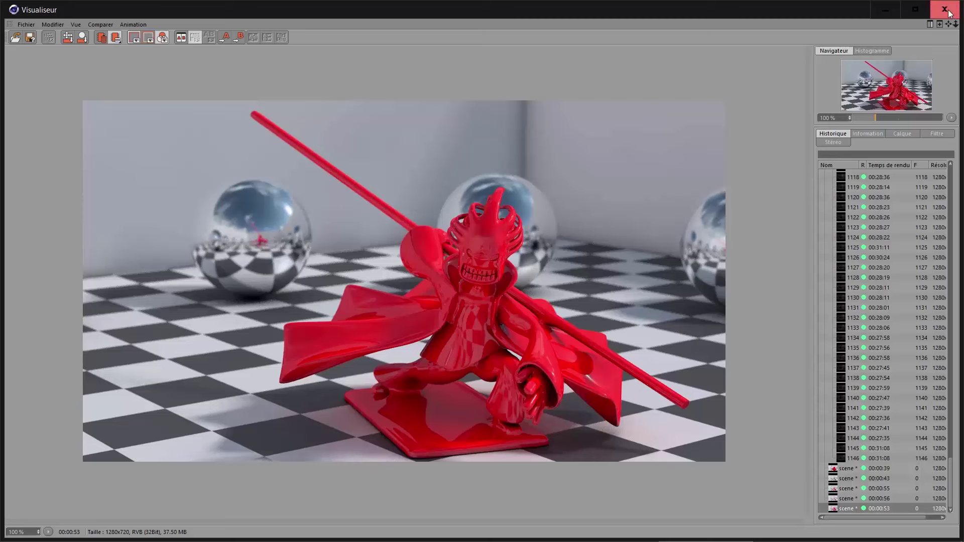
pyautogui.click(847, 497)
pyautogui.click(848, 505)
pyautogui.click(848, 506)
pyautogui.click(944, 9)
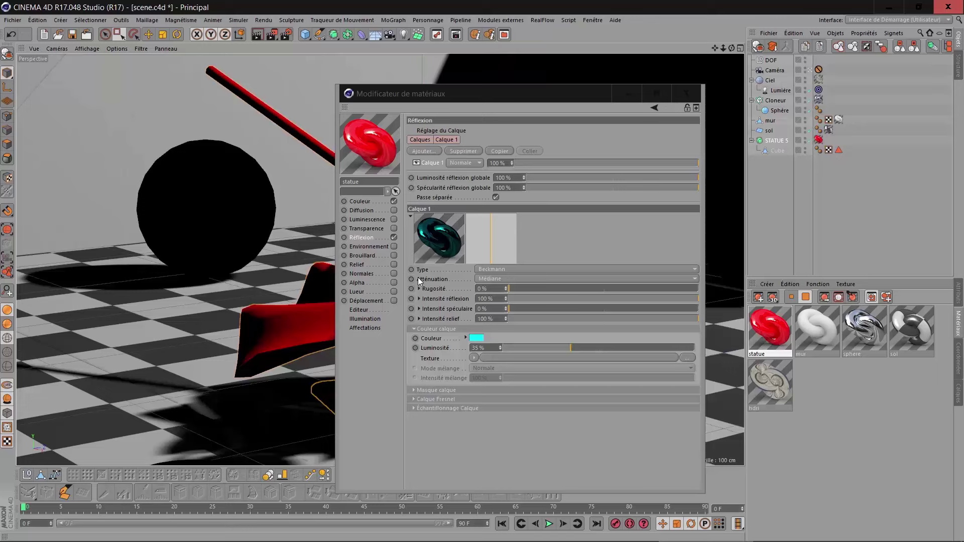
# Step: Change the reflection layer's Atténuation from Médiane to Maximum
pyautogui.click(502, 279)
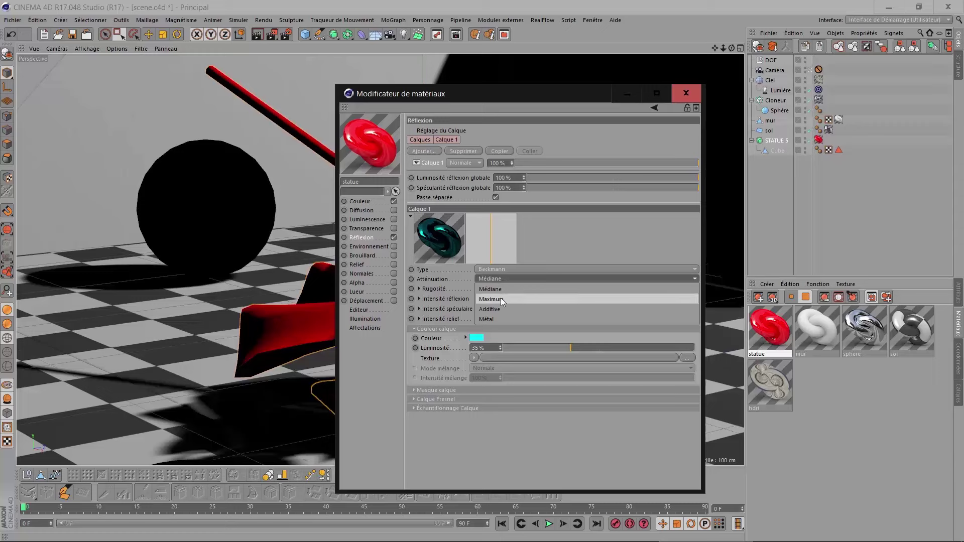
pyautogui.click(501, 298)
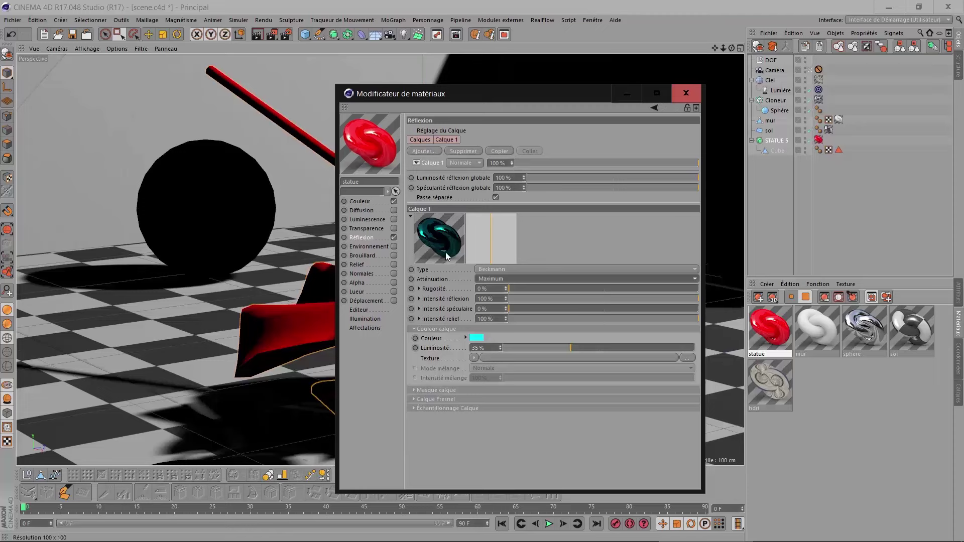
pyautogui.click(273, 34)
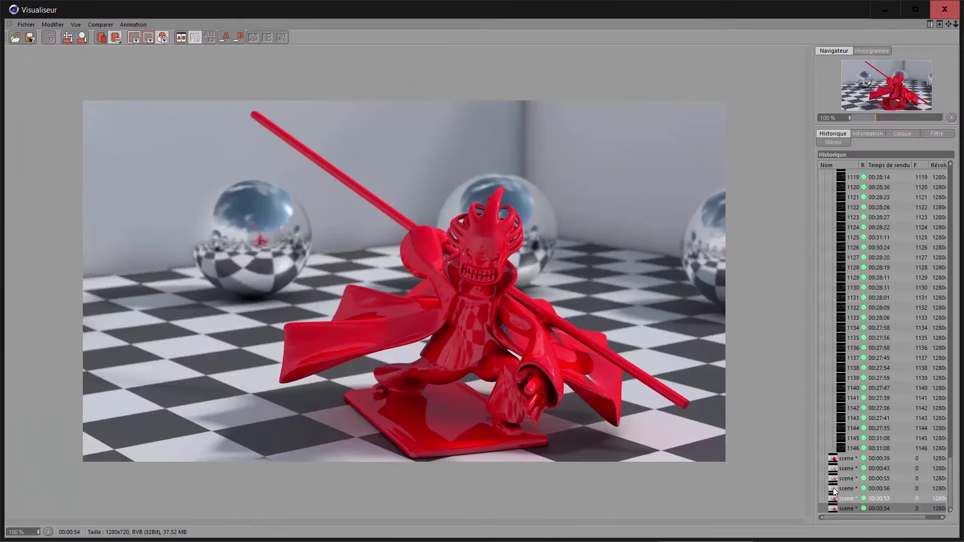
pyautogui.click(851, 501)
pyautogui.press('Down')
pyautogui.press('Up')
pyautogui.press('Down')
pyautogui.press('Up')
pyautogui.press('Down')
pyautogui.press('Up')
pyautogui.press('Down')
pyautogui.press('Up')
pyautogui.press('Down')
pyautogui.press('Up')
pyautogui.press('Down')
pyautogui.press('Up')
pyautogui.press('Down')
pyautogui.press('Up')
pyautogui.press('Down')
pyautogui.press('Up')
pyautogui.press('Down')
pyautogui.press('Up')
pyautogui.press('Down')
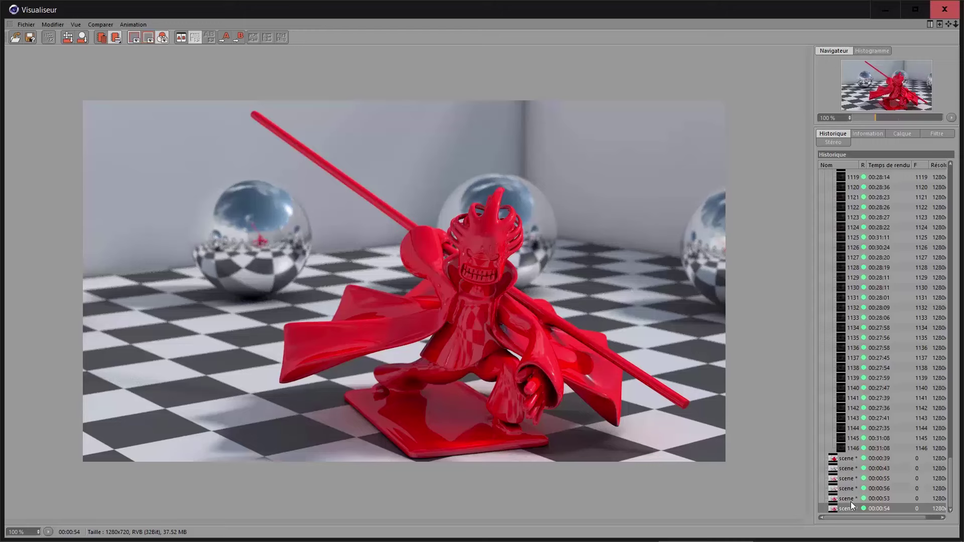
pyautogui.click(945, 9)
pyautogui.click(493, 279)
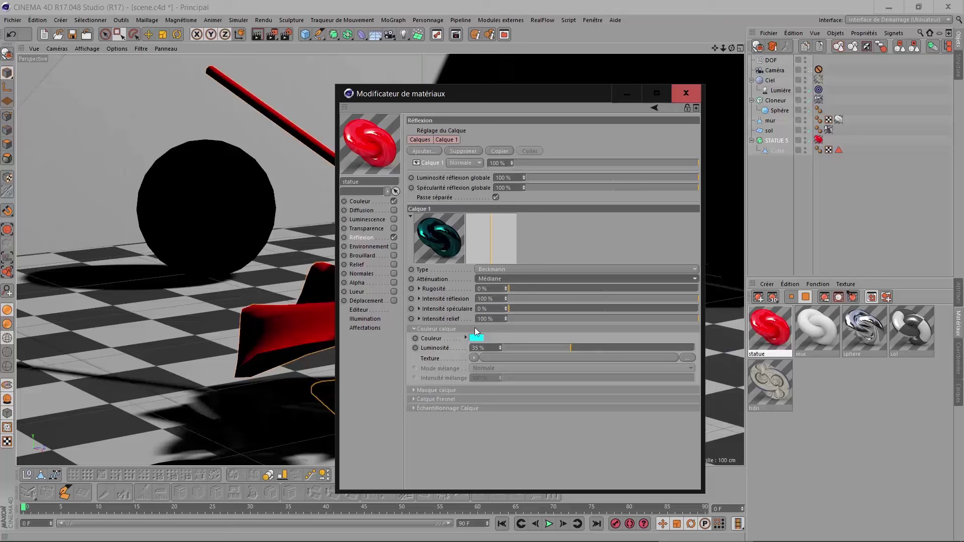
# Step: With Maximum attenuation, make the layer colour yellow-green at 75% brightness
pyautogui.click(493, 279)
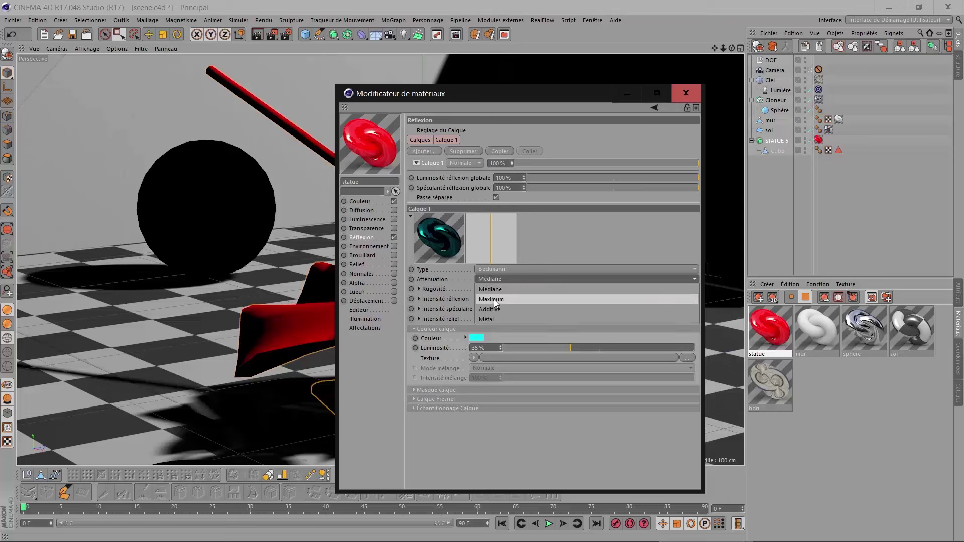
pyautogui.click(493, 300)
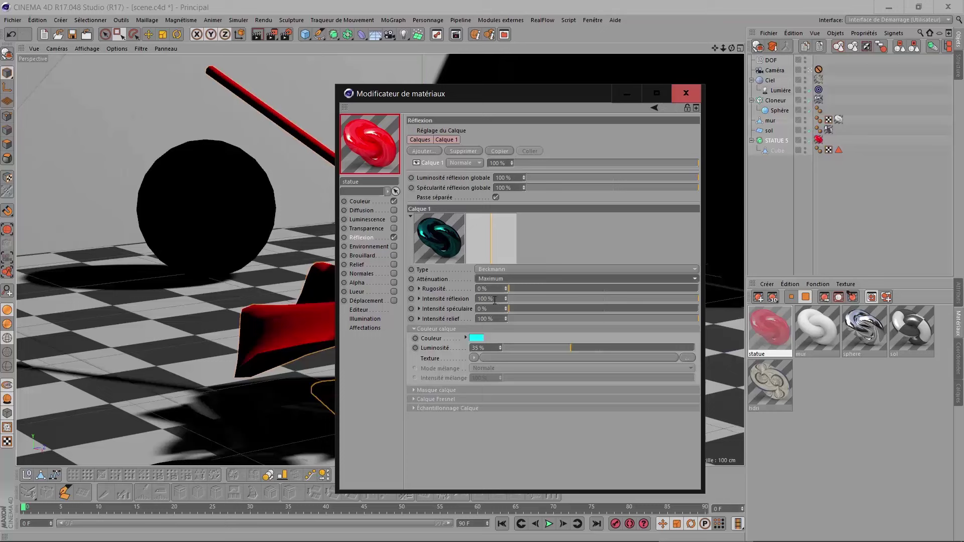
pyautogui.click(476, 339)
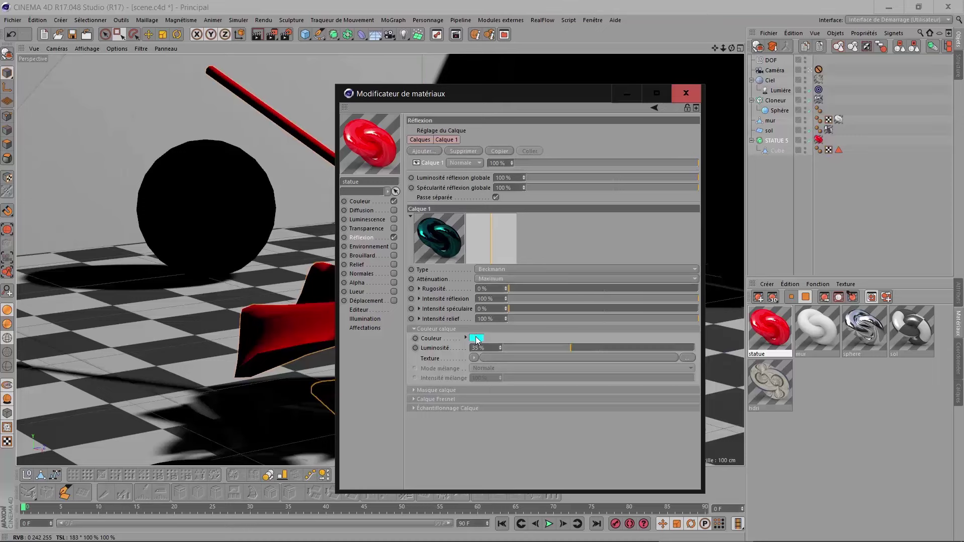
pyautogui.click(460, 340)
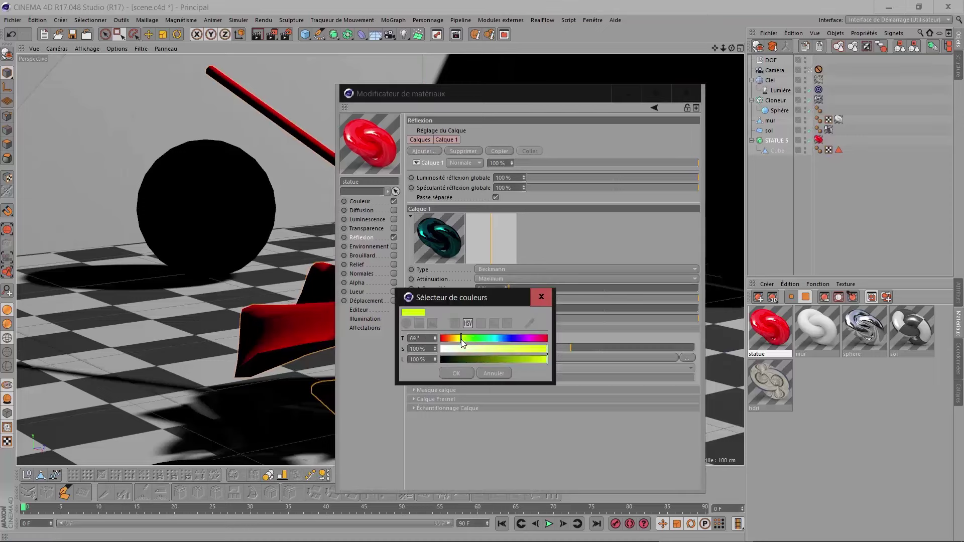
pyautogui.click(461, 374)
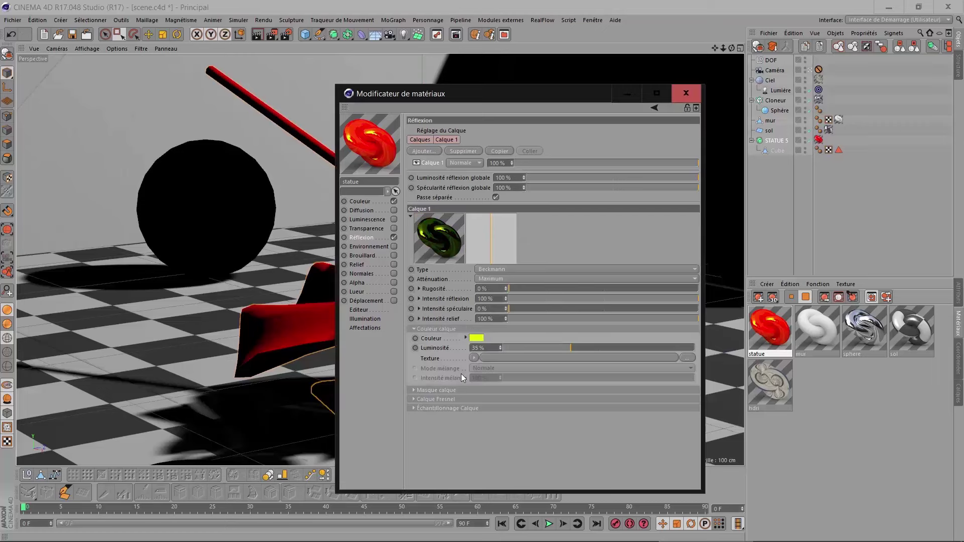
pyautogui.write('75')
pyautogui.press('Return')
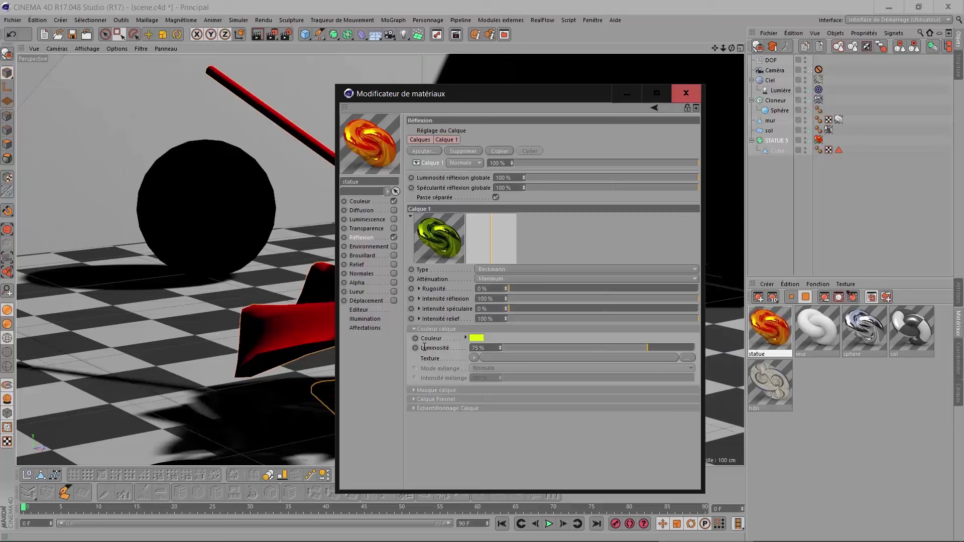
# Step: Return Atténuation to Médiane and render the statue to the Picture Viewer
pyautogui.click(499, 277)
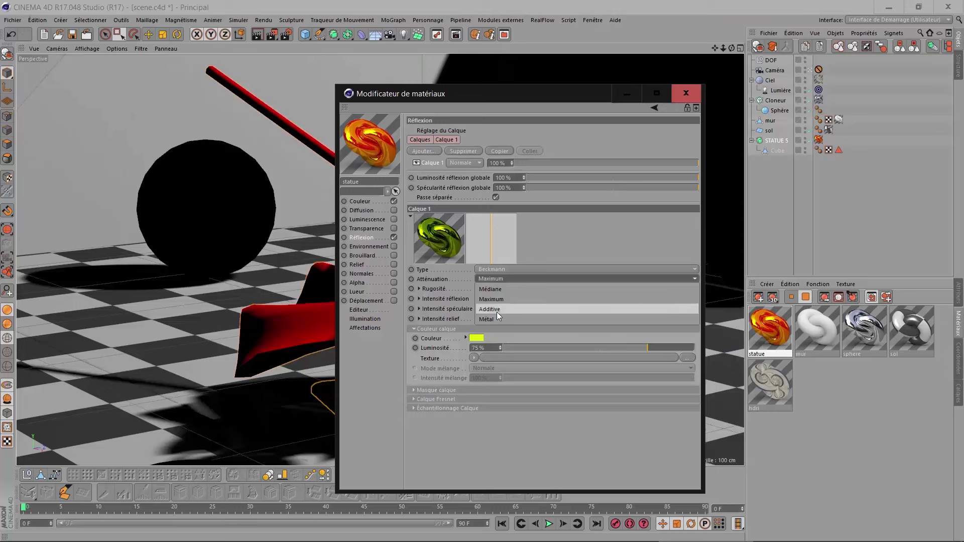
pyautogui.click(500, 290)
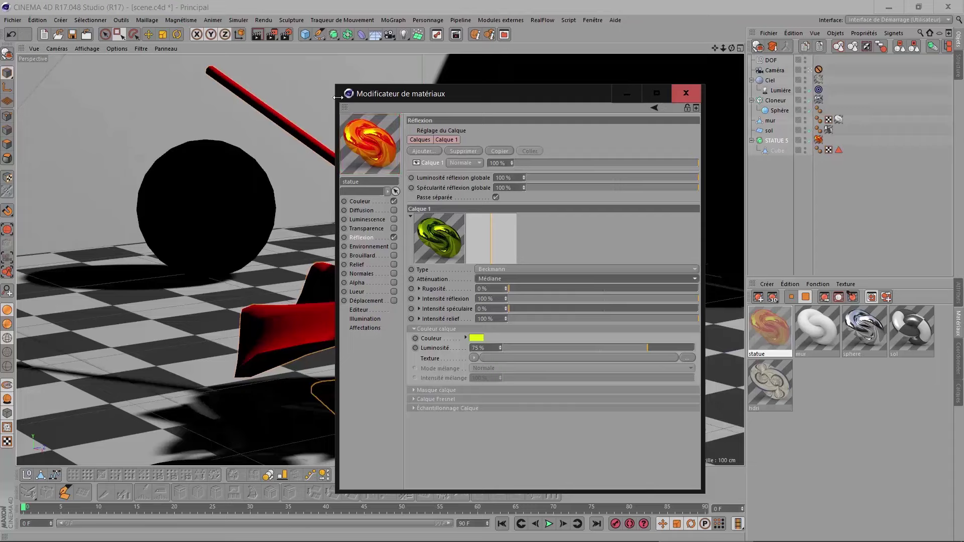
pyautogui.click(270, 36)
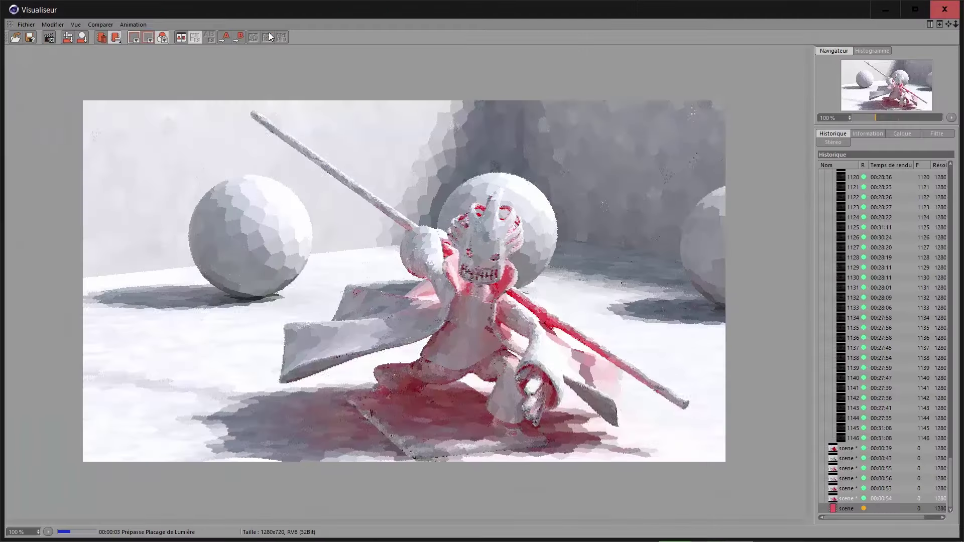
# Step: Set Atténuation to Maximum and render the statue again
pyautogui.click(944, 9)
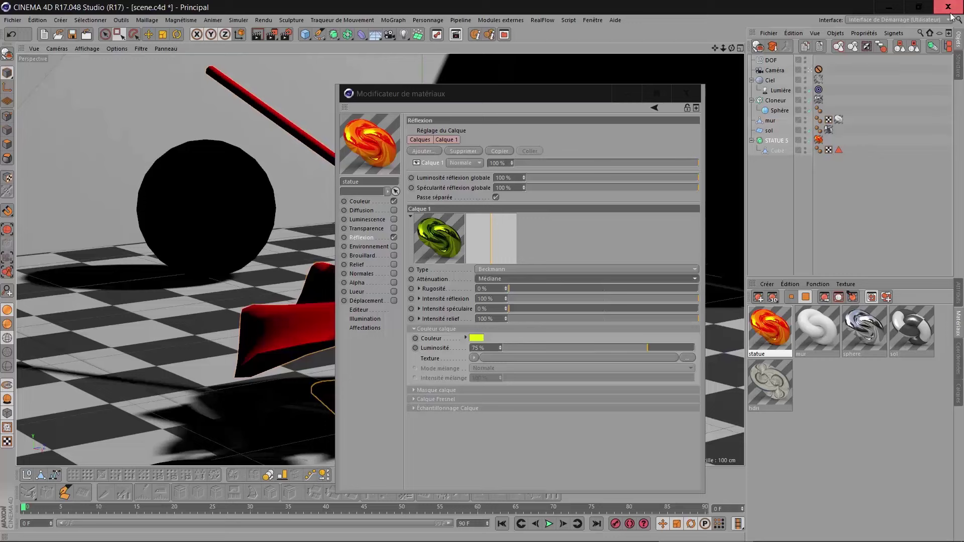
pyautogui.click(484, 281)
pyautogui.click(485, 299)
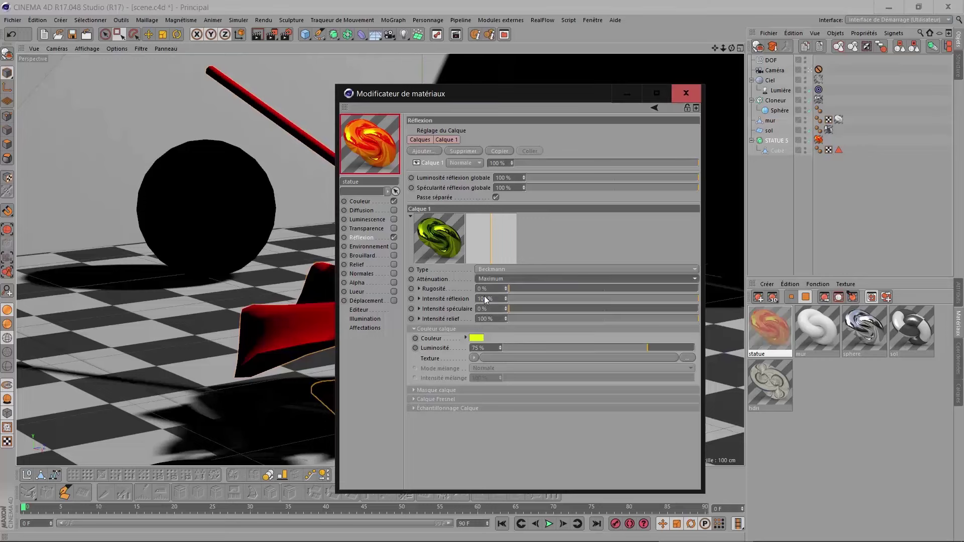
pyautogui.click(269, 36)
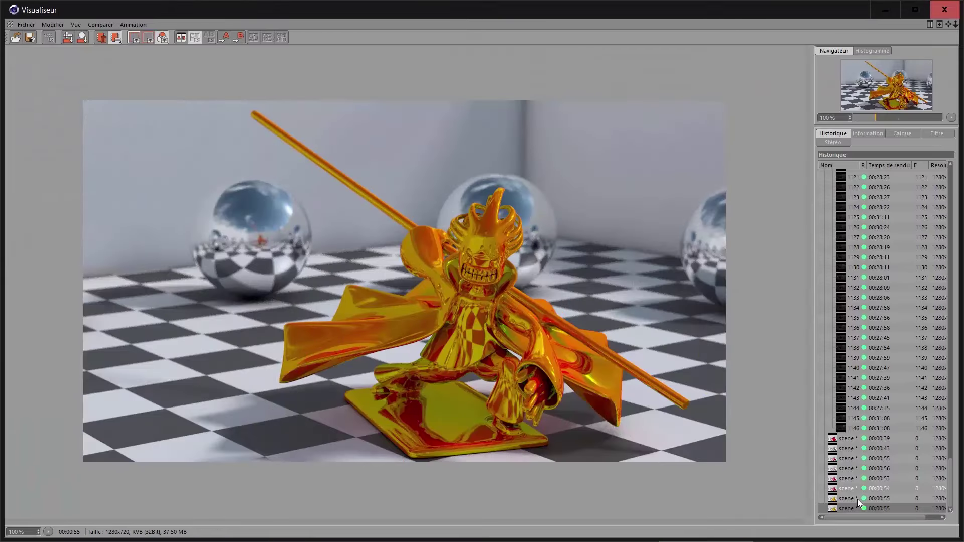
# Step: Flip between the earlier orange render and the new yellow-gold render in the history
pyautogui.click(857, 499)
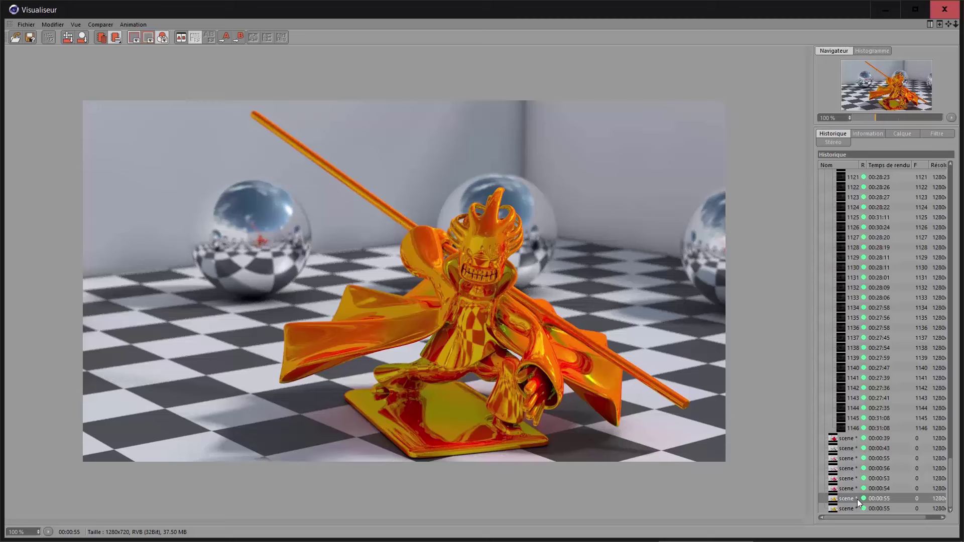
pyautogui.press('Down')
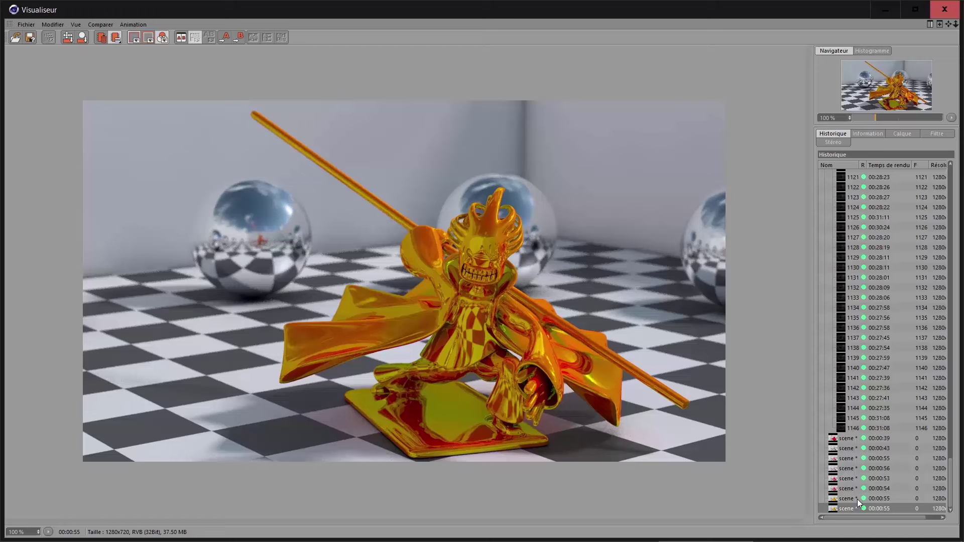
pyautogui.press('Up')
pyautogui.press('Down')
pyautogui.press('Up')
pyautogui.press('Down')
pyautogui.press('Up')
pyautogui.press('Down')
pyautogui.press('Up')
pyautogui.press('Down')
pyautogui.press('Up')
pyautogui.press('Down')
# Step: Switch Atténuation to Additive and render the statue
pyautogui.click(944, 9)
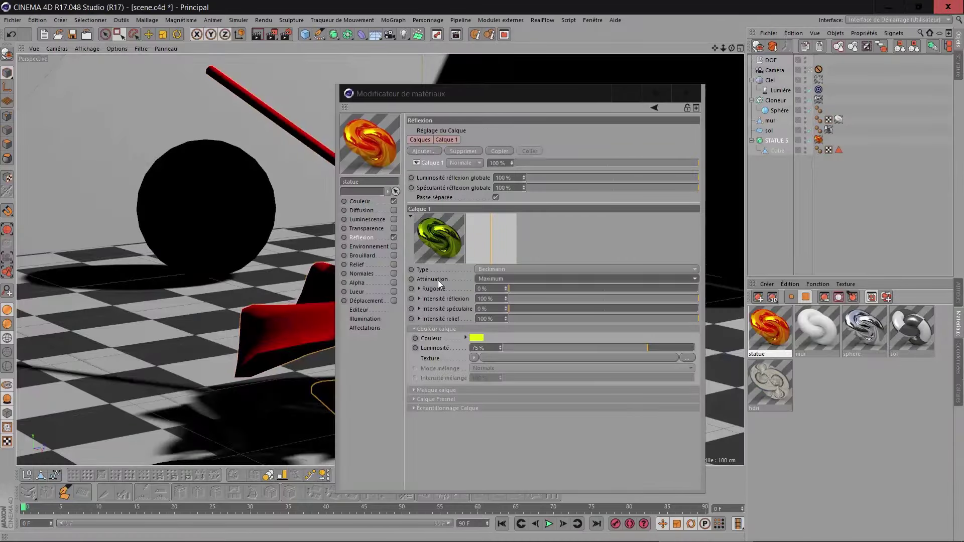
pyautogui.click(504, 278)
pyautogui.click(502, 308)
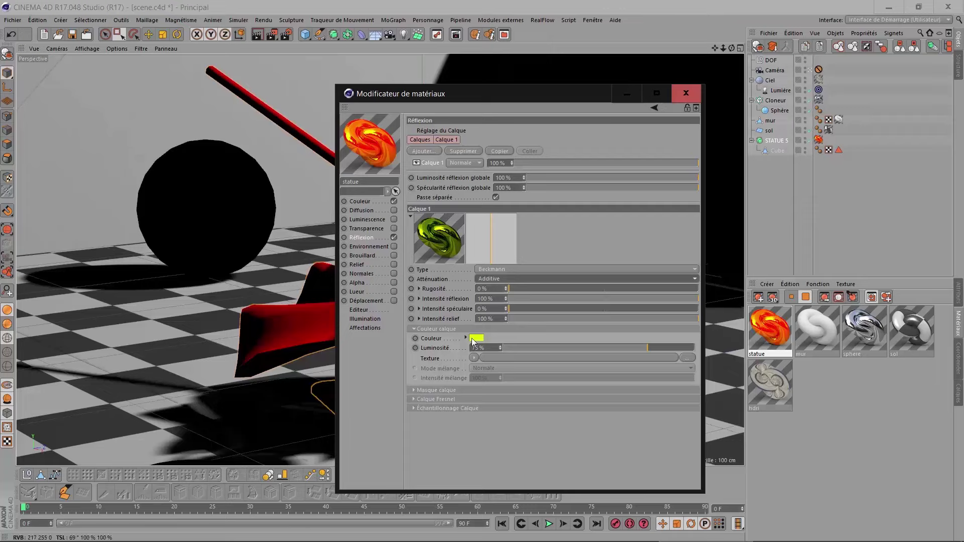
pyautogui.click(272, 37)
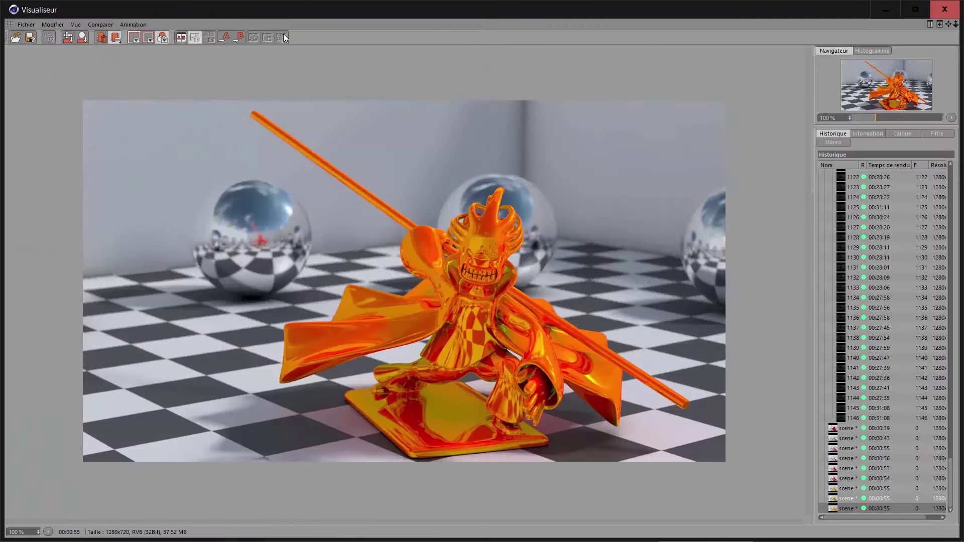
# Step: Compare the Additive render with the previous gold render, then close the Visualiseur
pyautogui.click(852, 499)
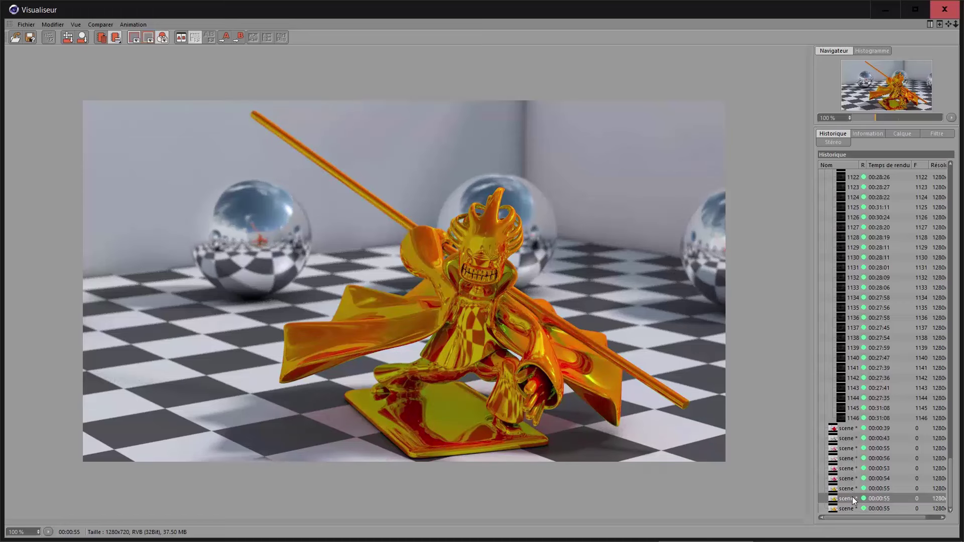
pyautogui.press('Up')
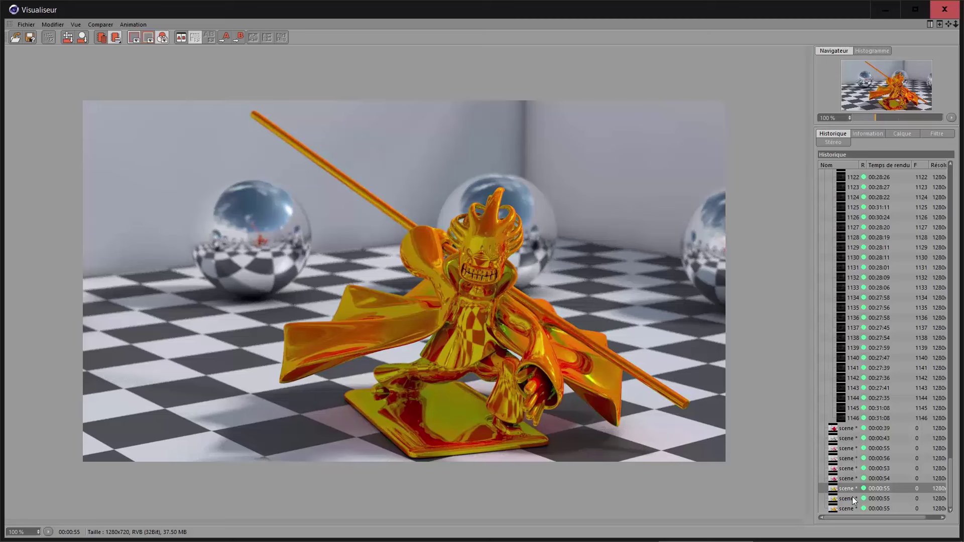
pyautogui.press('Down')
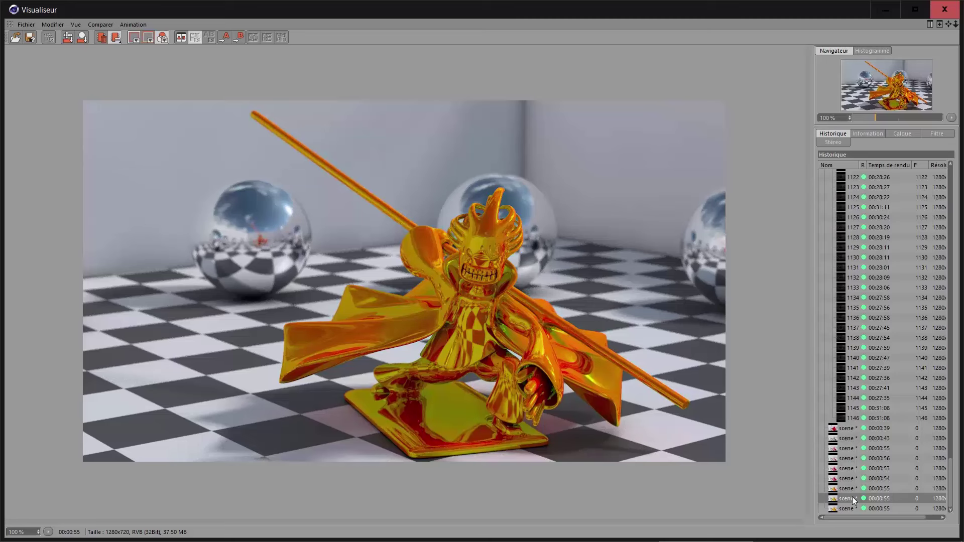
pyautogui.press('Down')
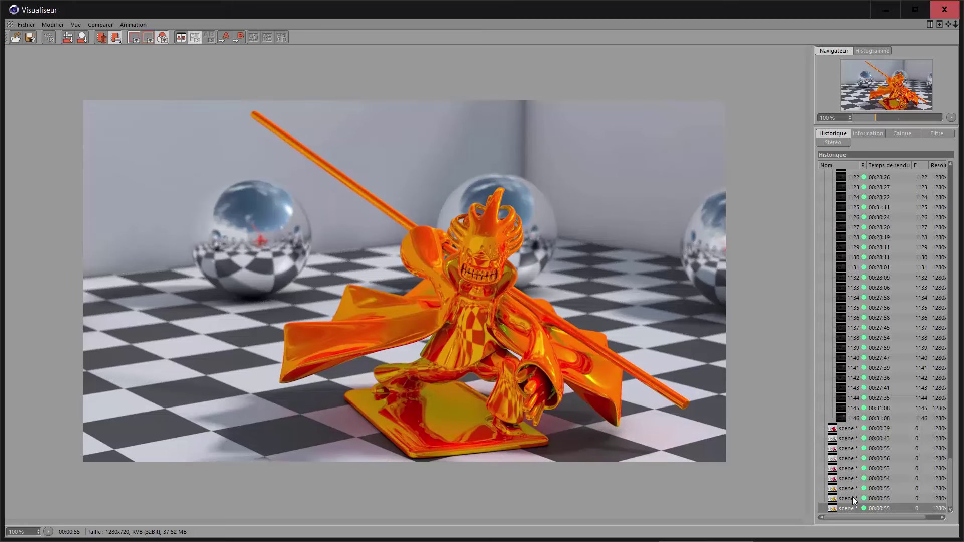
pyautogui.press('Up')
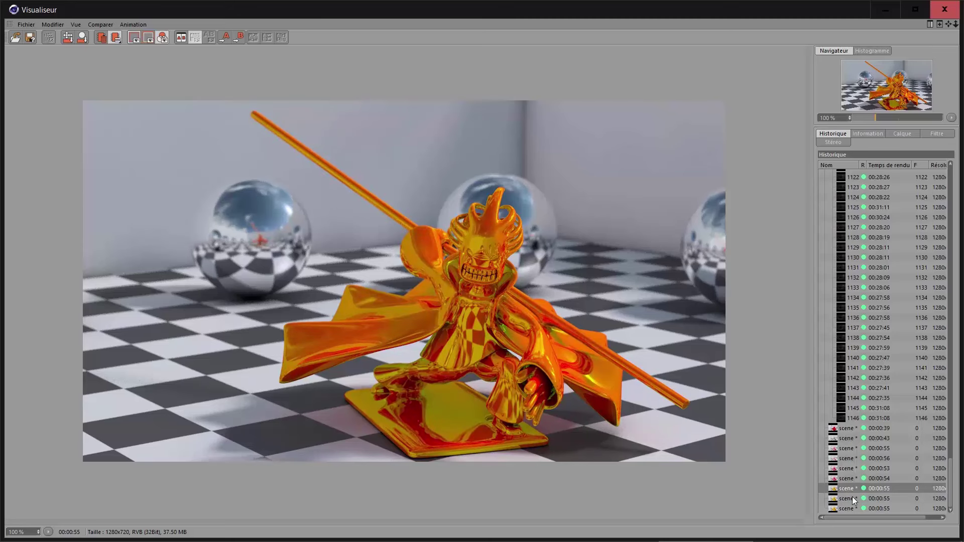
pyautogui.press('Down')
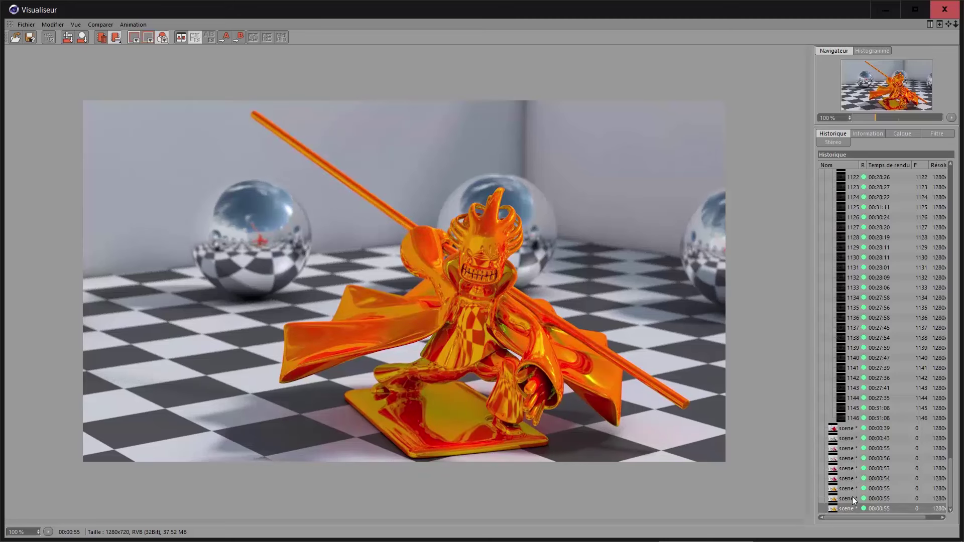
pyautogui.click(942, 9)
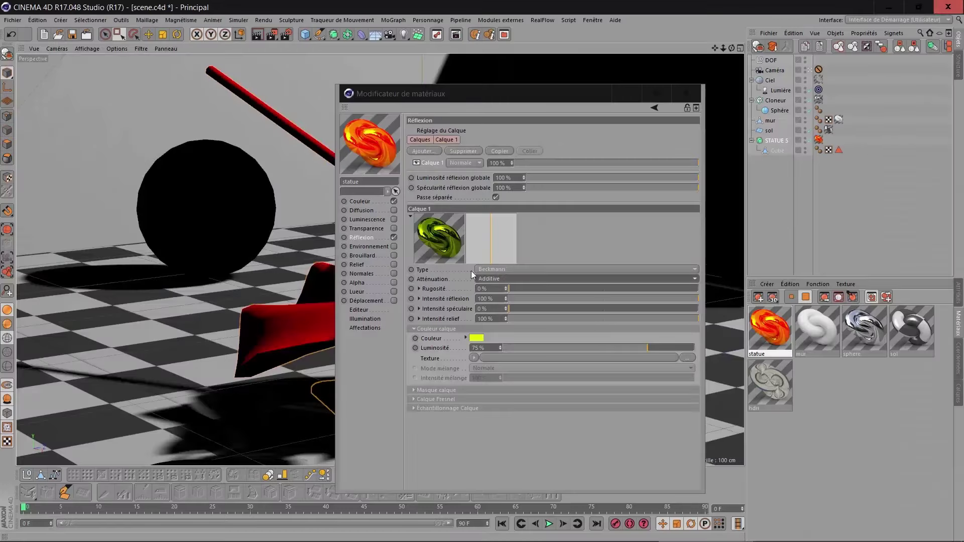
# Step: Set Atténuation to Métal and render the statue, now glossy metallic green
pyautogui.click(491, 279)
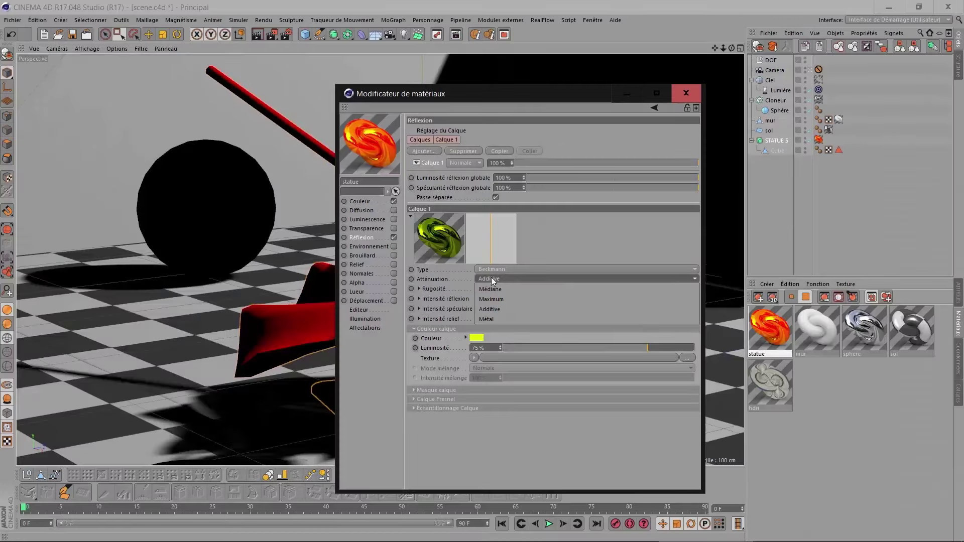
pyautogui.click(492, 318)
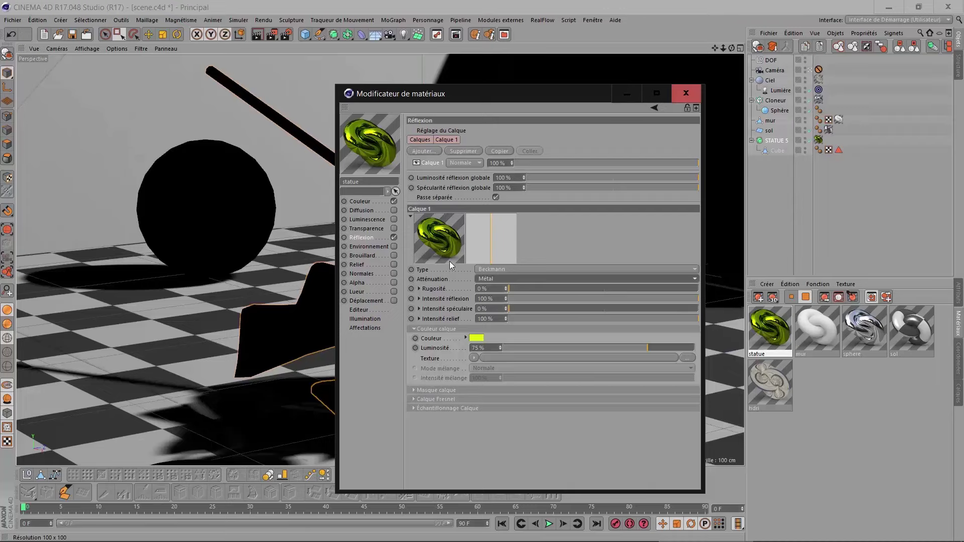
pyautogui.click(271, 34)
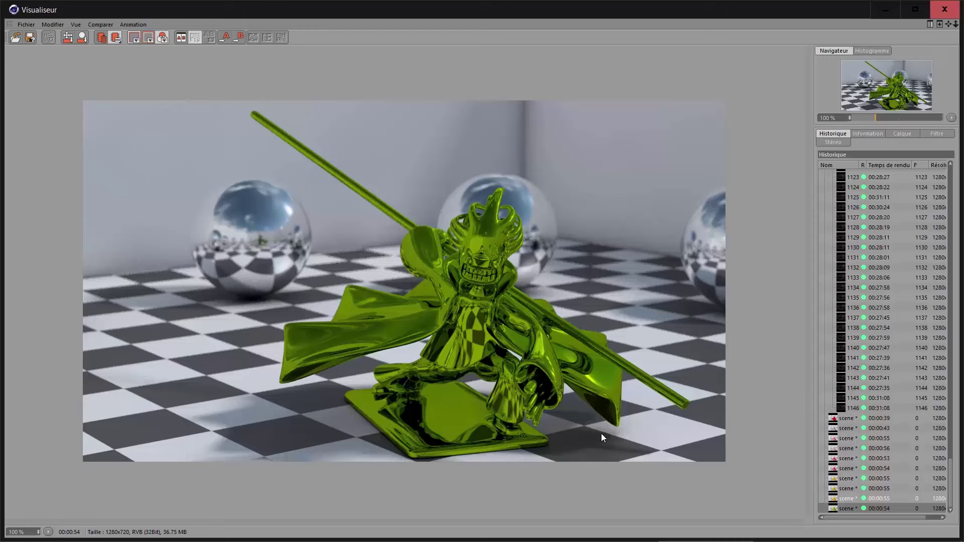
# Step: Close the render and raise the layer colour Luminosité to 100%
pyautogui.click(944, 9)
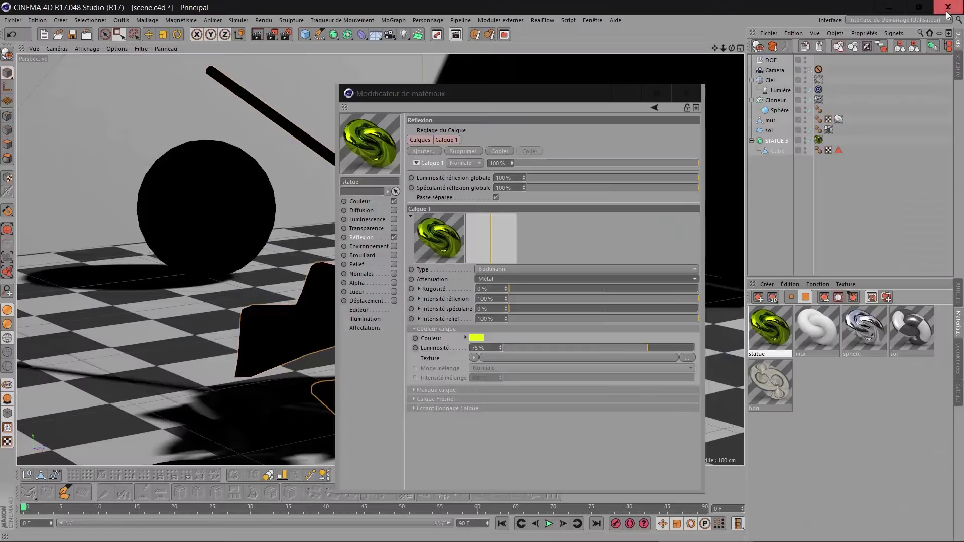
pyautogui.click(492, 278)
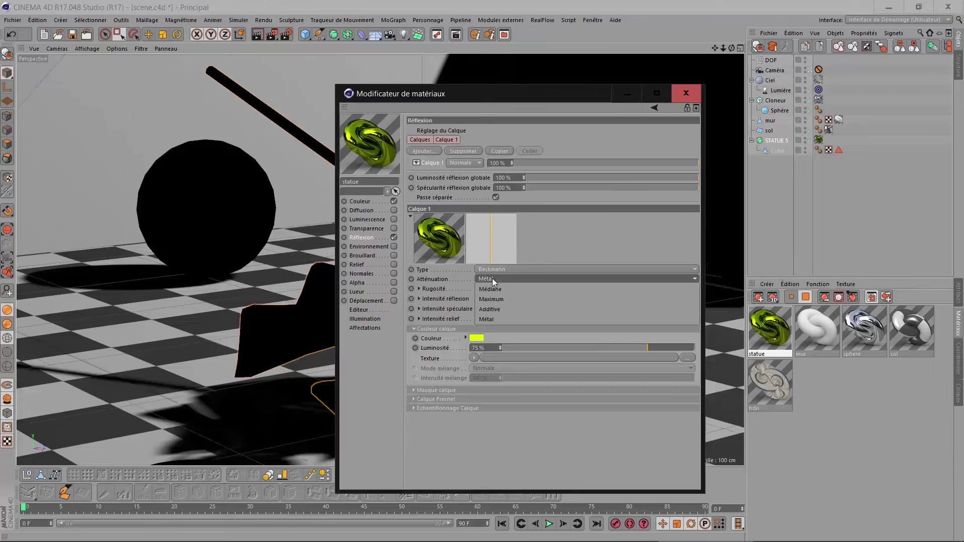
pyautogui.click(492, 278)
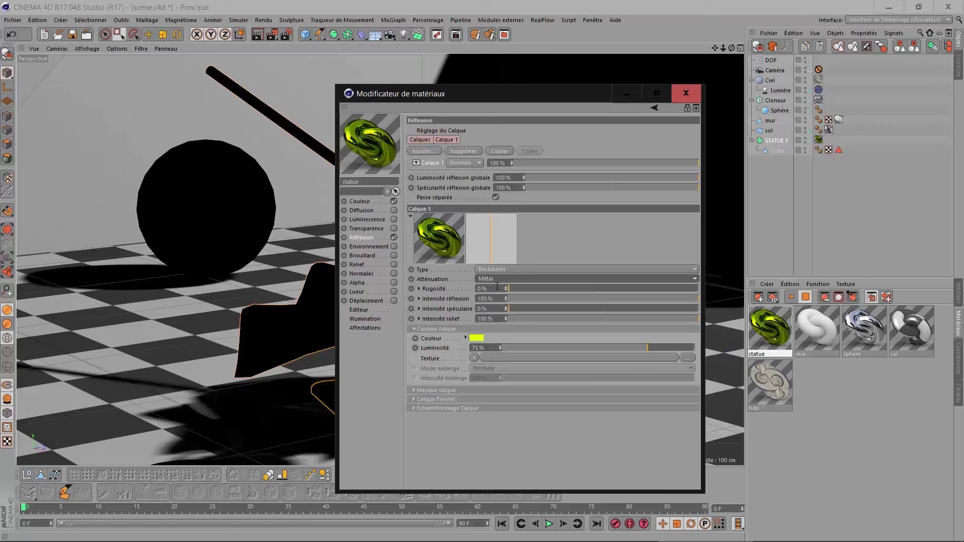
pyautogui.scroll(3, 497, 279)
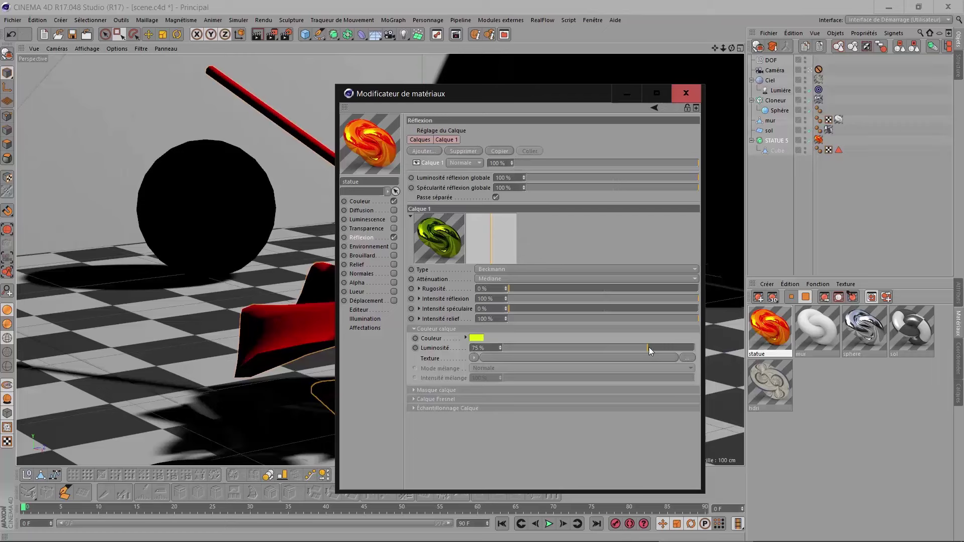
pyautogui.moveTo(649, 348); pyautogui.dragTo(705, 351)
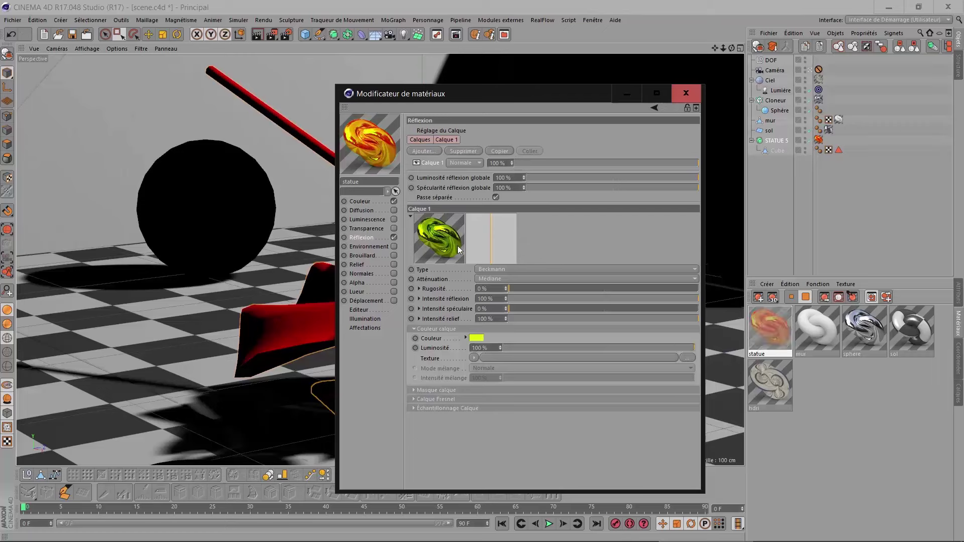
# Step: Make the layer colour an unsaturated light grey, S 0% and L 86%
pyautogui.click(480, 338)
pyautogui.moveTo(469, 351); pyautogui.dragTo(444, 351)
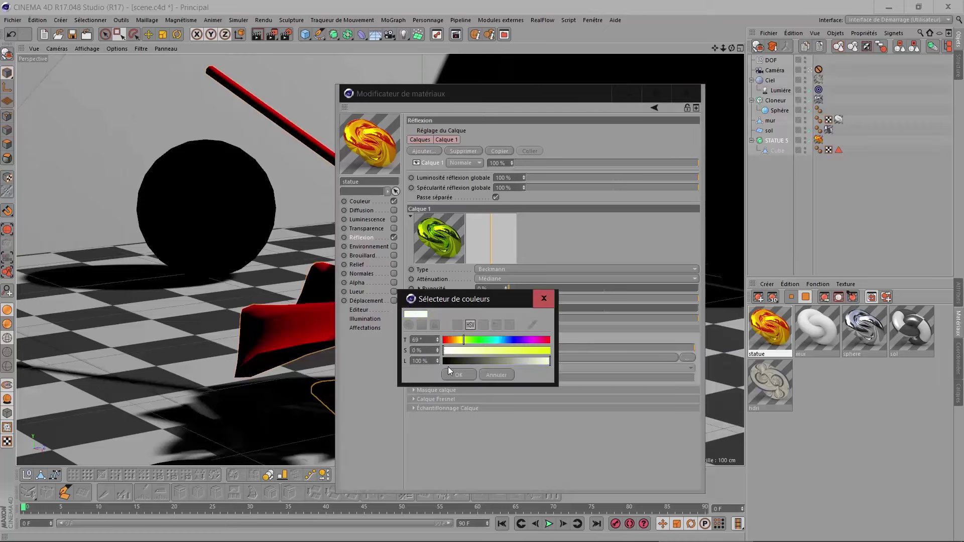
pyautogui.click(453, 375)
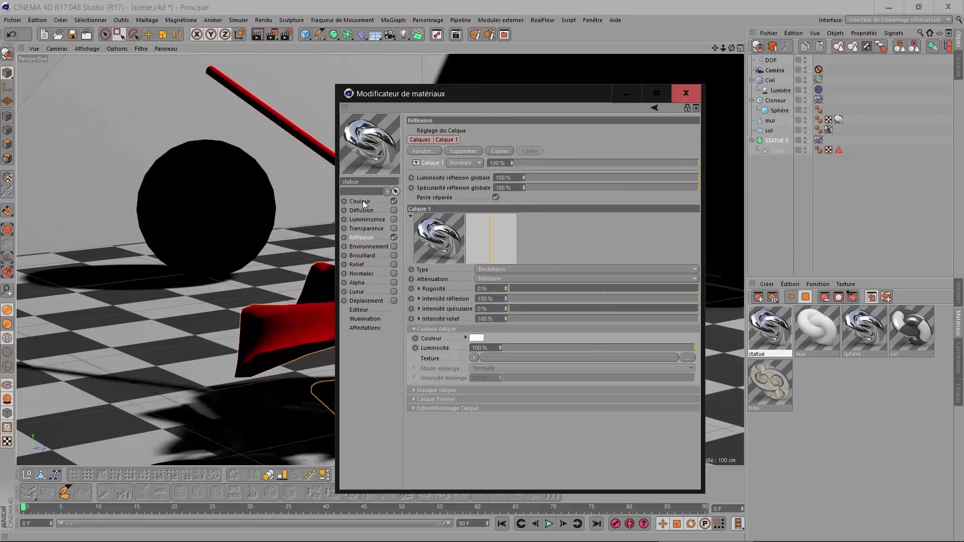
pyautogui.click(476, 338)
pyautogui.click(456, 351)
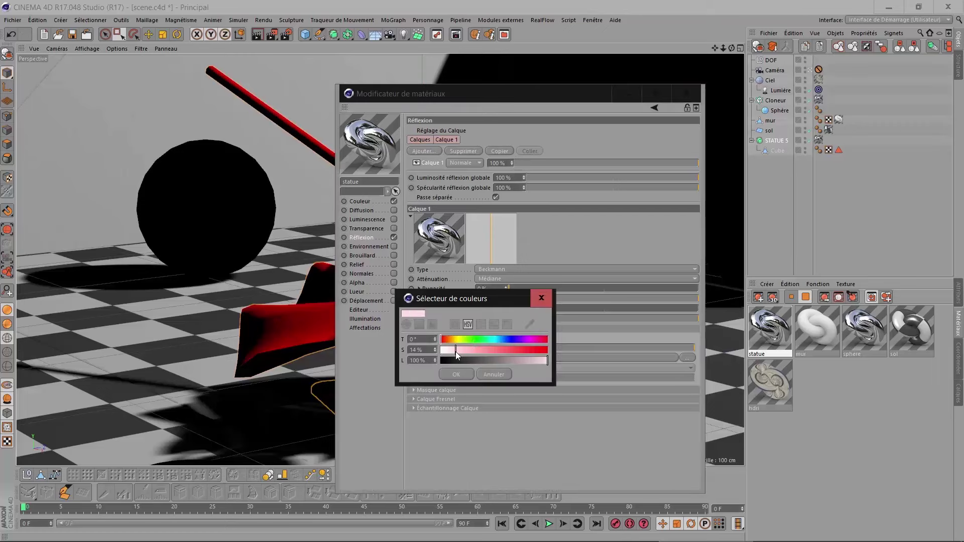
pyautogui.moveTo(543, 361)
pyautogui.mouseDown()
pyautogui.moveTo(482, 361)
pyautogui.moveTo(558, 363)
pyautogui.mouseUp()
pyautogui.moveTo(460, 351); pyautogui.dragTo(441, 351)
pyautogui.moveTo(540, 363); pyautogui.dragTo(532, 363)
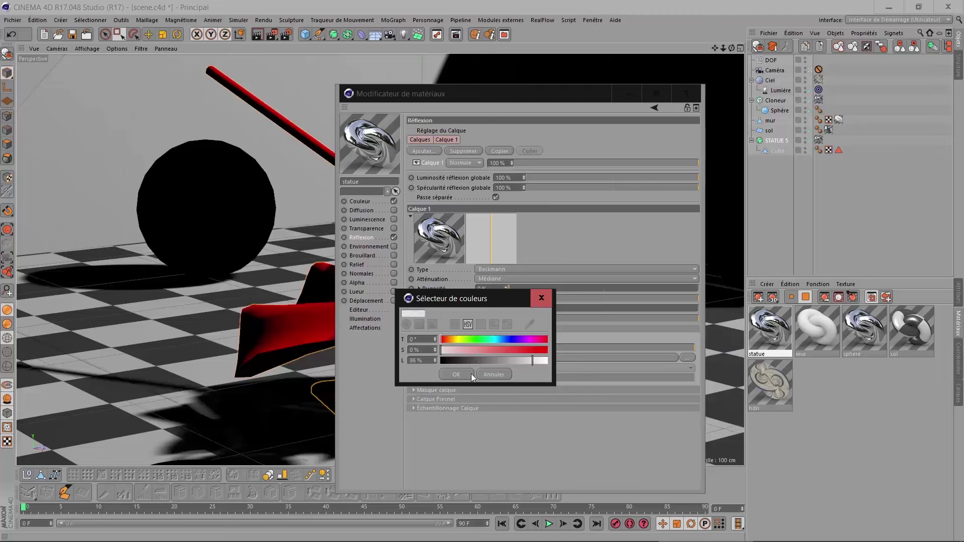
pyautogui.click(458, 375)
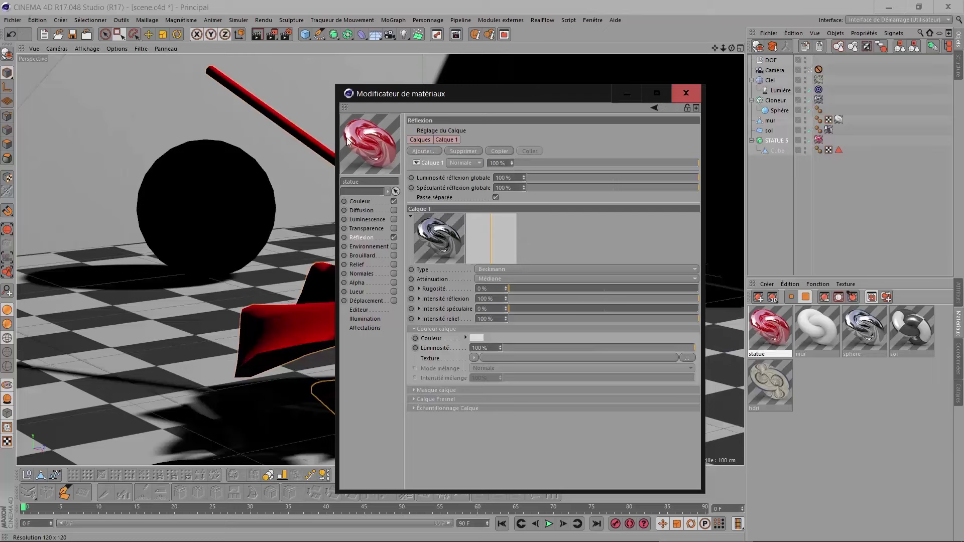
# Step: Try Maximum attenuation, then settle on Additive for the reflection layer
pyautogui.click(488, 279)
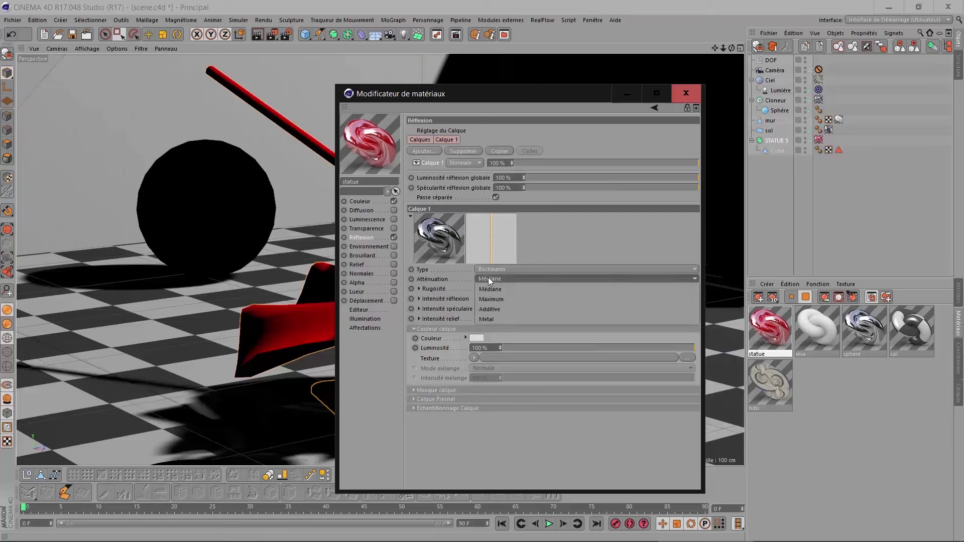
pyautogui.click(492, 297)
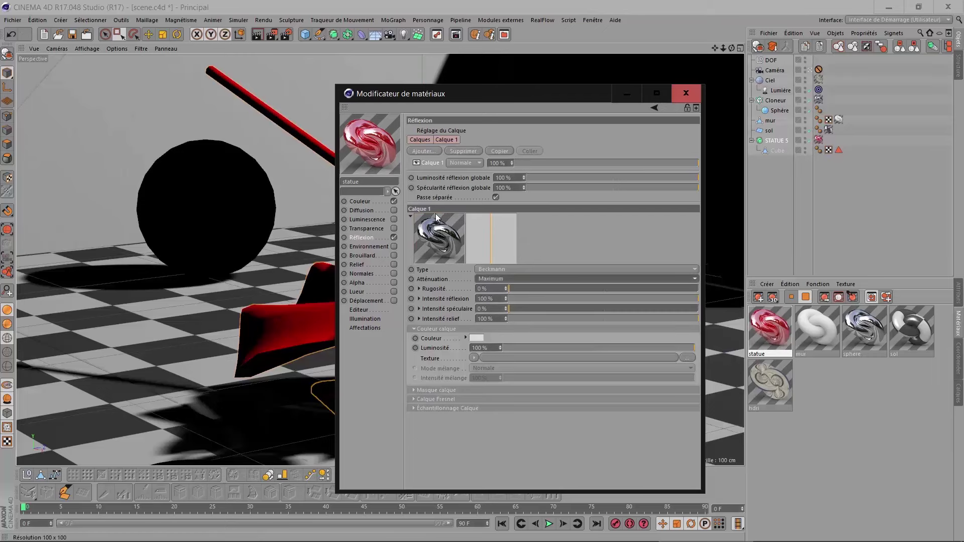
pyautogui.click(496, 279)
pyautogui.click(496, 310)
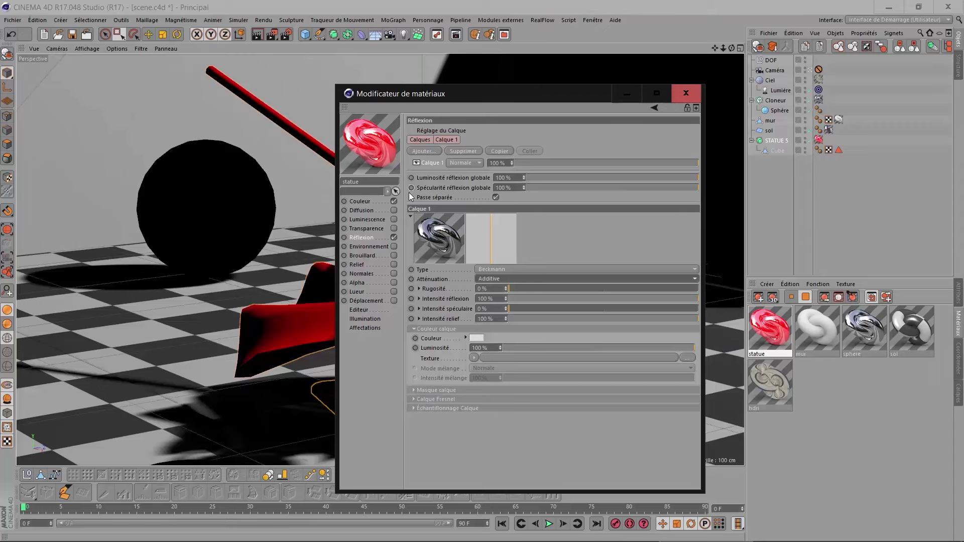
# Step: Set layer colour brightness to 50%, then raise it to about 91%
pyautogui.click(491, 346)
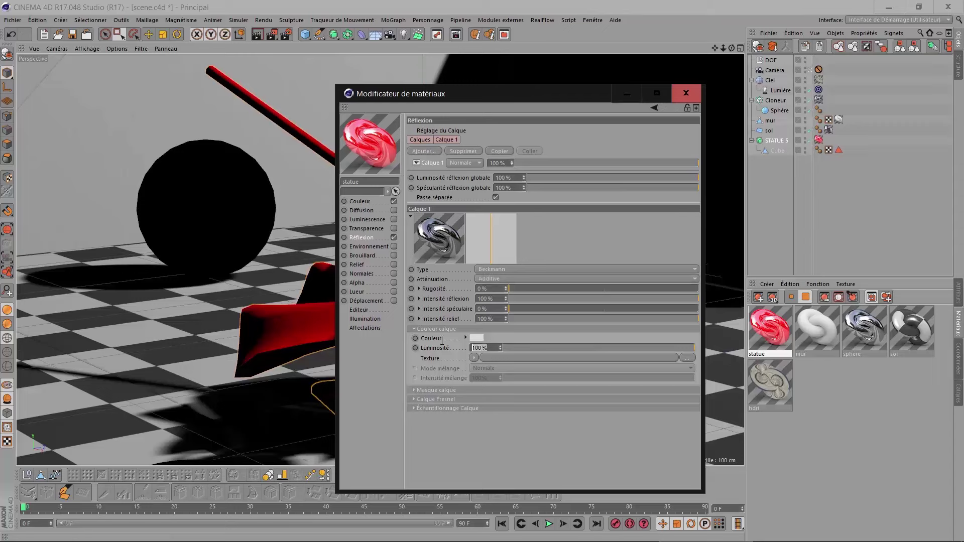
pyautogui.write('50')
pyautogui.press('Return')
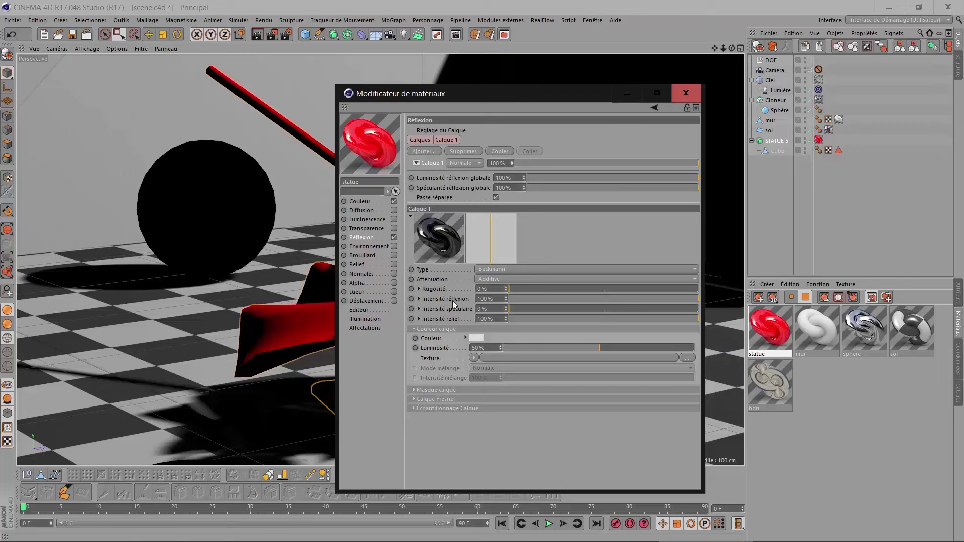
pyautogui.moveTo(667, 347); pyautogui.dragTo(678, 346)
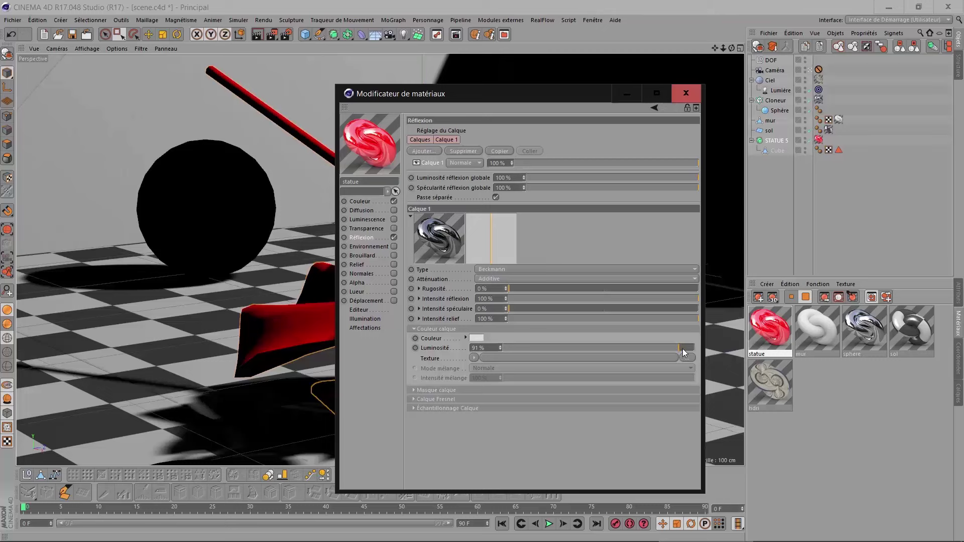
# Step: Set attenuation to Maximum and the layer colour to light green (hue 118°, saturation 27%)
pyautogui.click(492, 279)
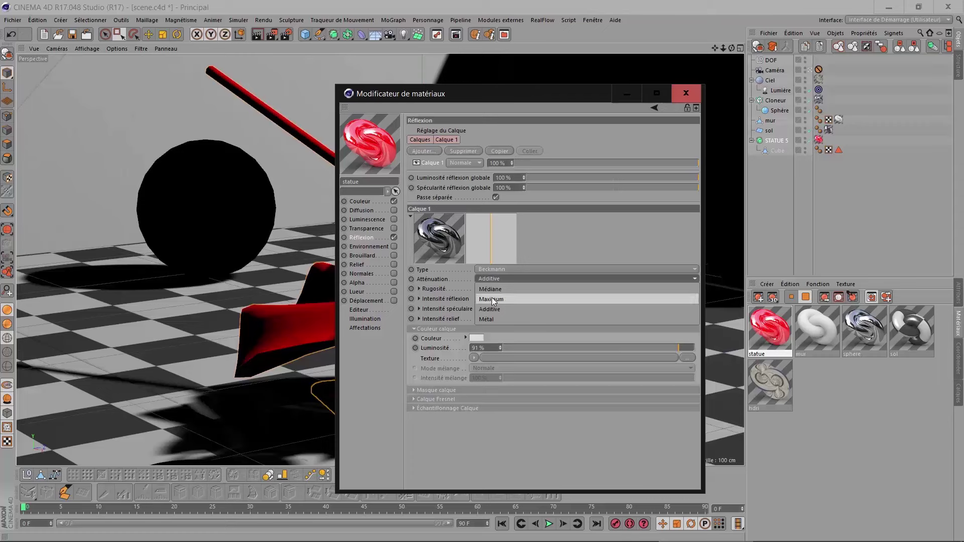
pyautogui.click(492, 297)
pyautogui.click(475, 339)
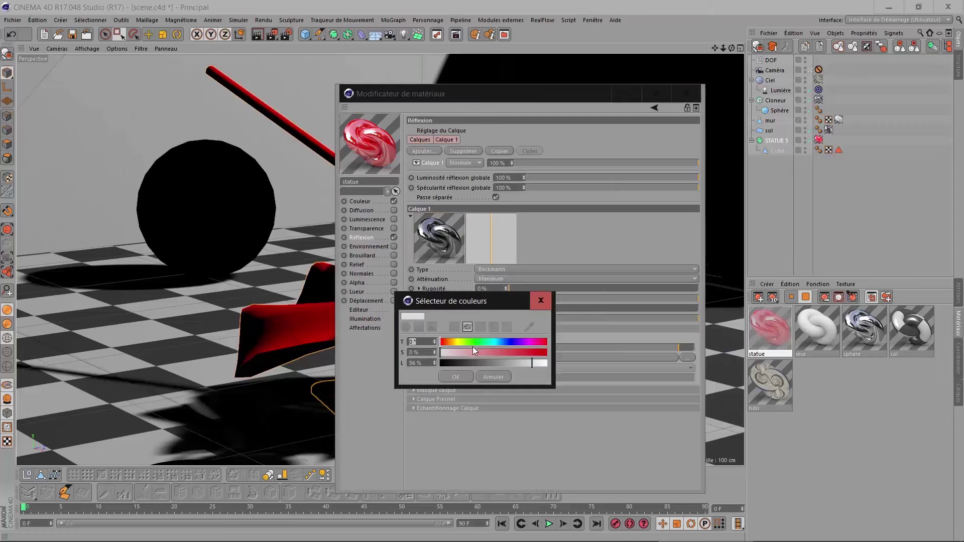
pyautogui.click(475, 342)
pyautogui.click(469, 353)
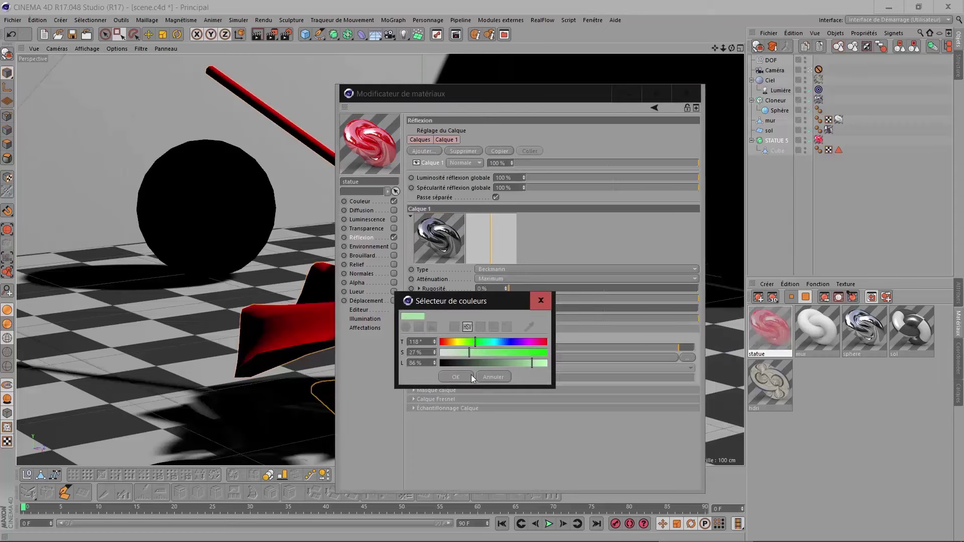
pyautogui.click(455, 376)
# Step: Set the layer colour brightness to 90%, after trying 85% and 75%
pyautogui.moveTo(483, 347); pyautogui.dragTo(442, 346)
pyautogui.write('85')
pyautogui.press('Return')
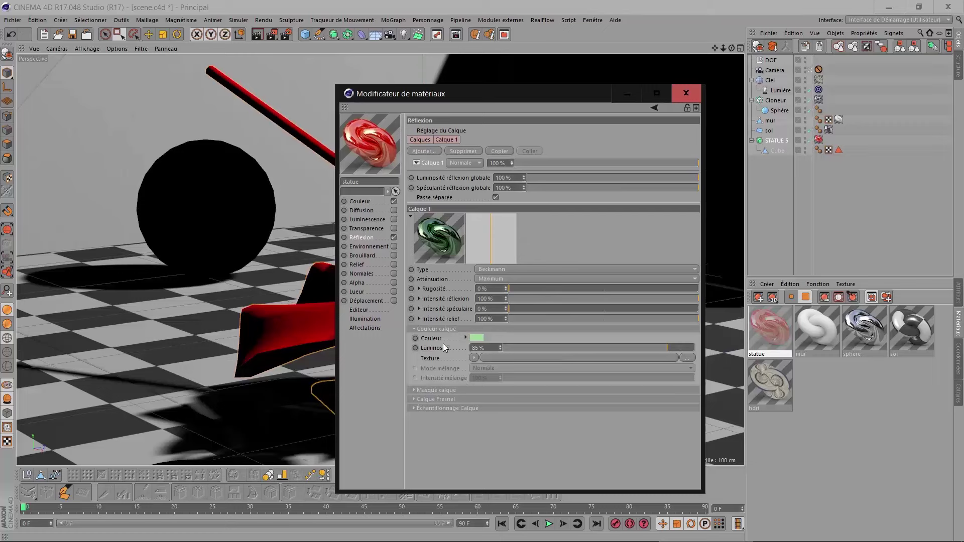
pyautogui.moveTo(488, 348); pyautogui.dragTo(468, 345)
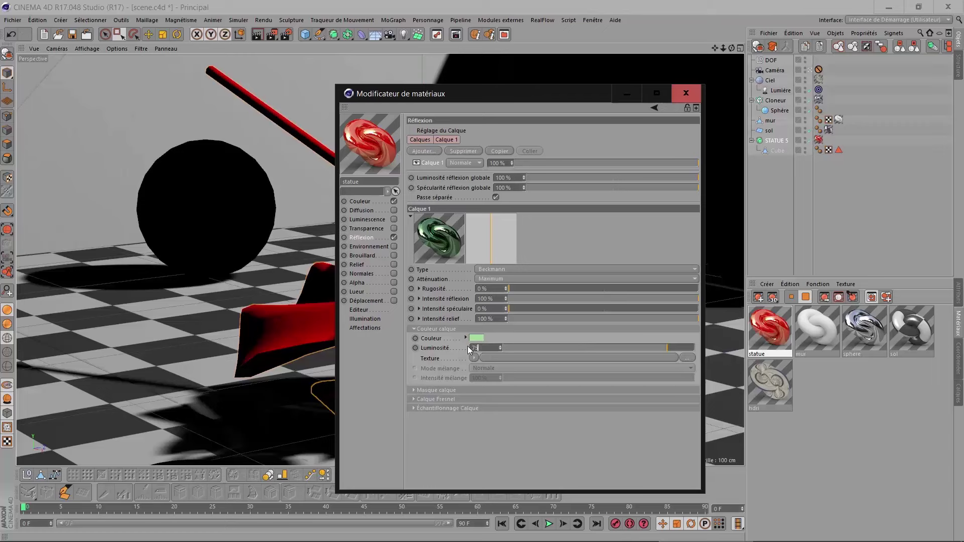
pyautogui.press('Return')
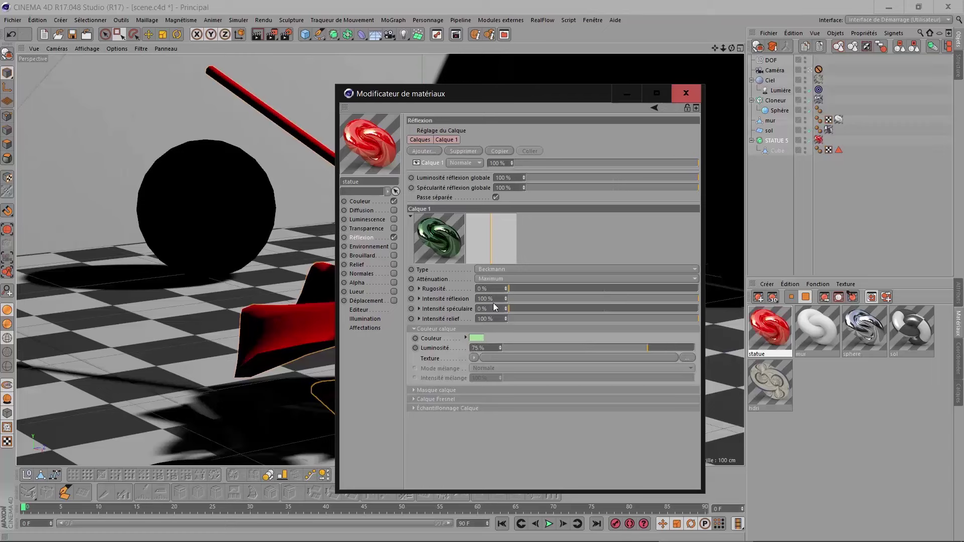
pyautogui.moveTo(487, 348); pyautogui.dragTo(442, 339)
pyautogui.write('90')
pyautogui.press('Return')
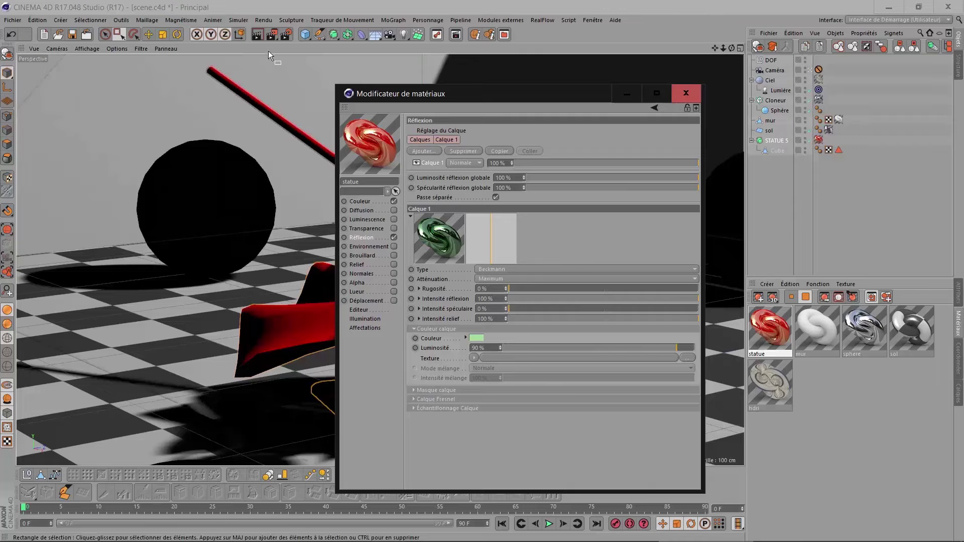
# Step: Render the statue to the Picture Viewer, inspect the reddish reflections, then close the viewer
pyautogui.click(273, 36)
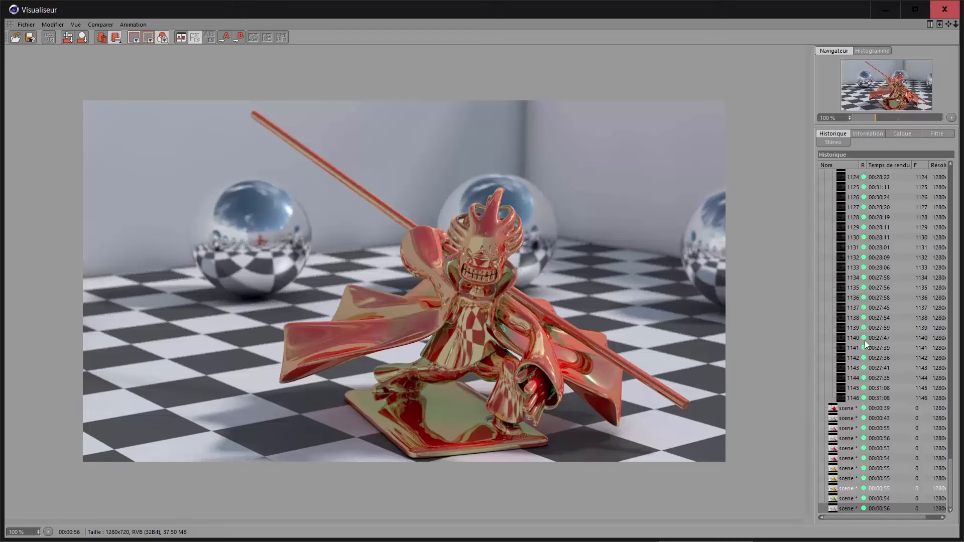
pyautogui.click(944, 10)
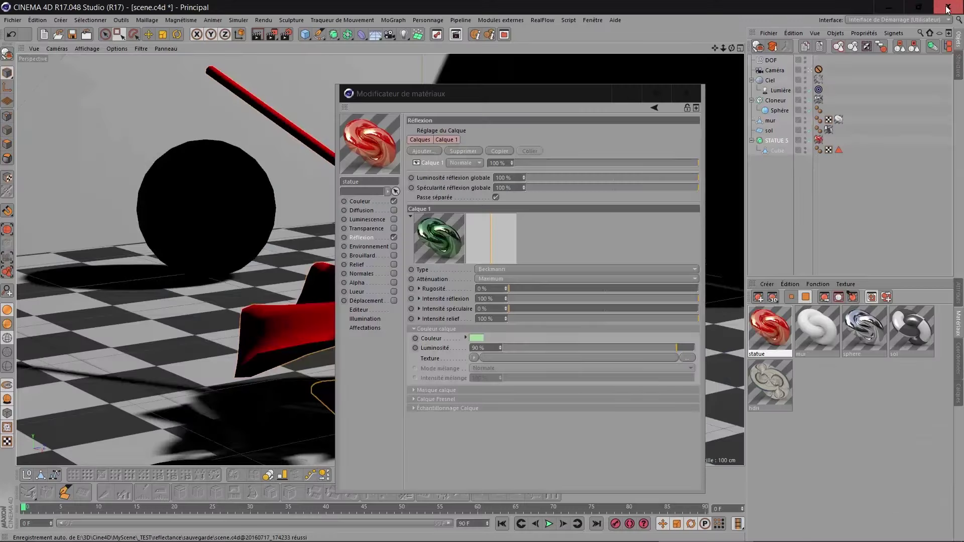
# Step: Set the reflection roughness to 10% and render the statue to the Picture Viewer
pyautogui.click(420, 289)
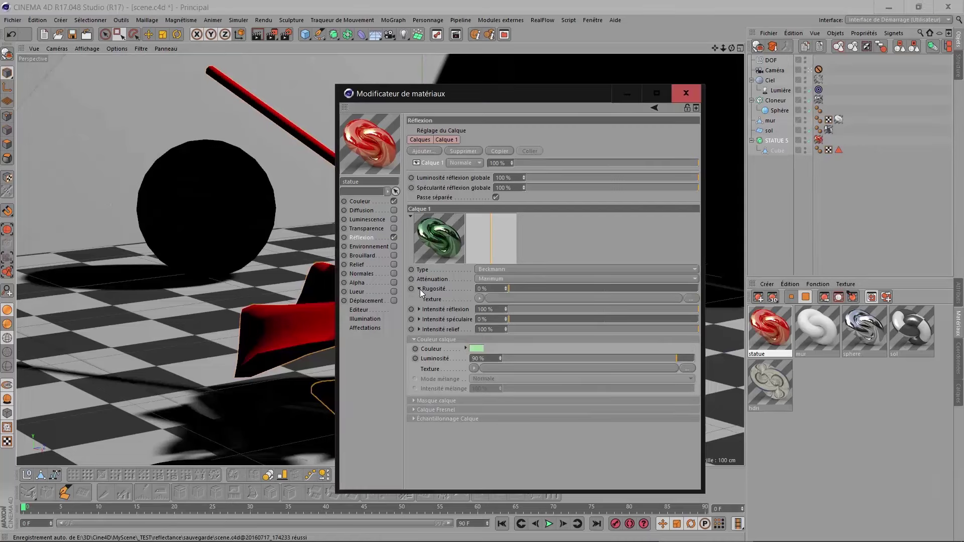
pyautogui.click(420, 289)
pyautogui.click(495, 289)
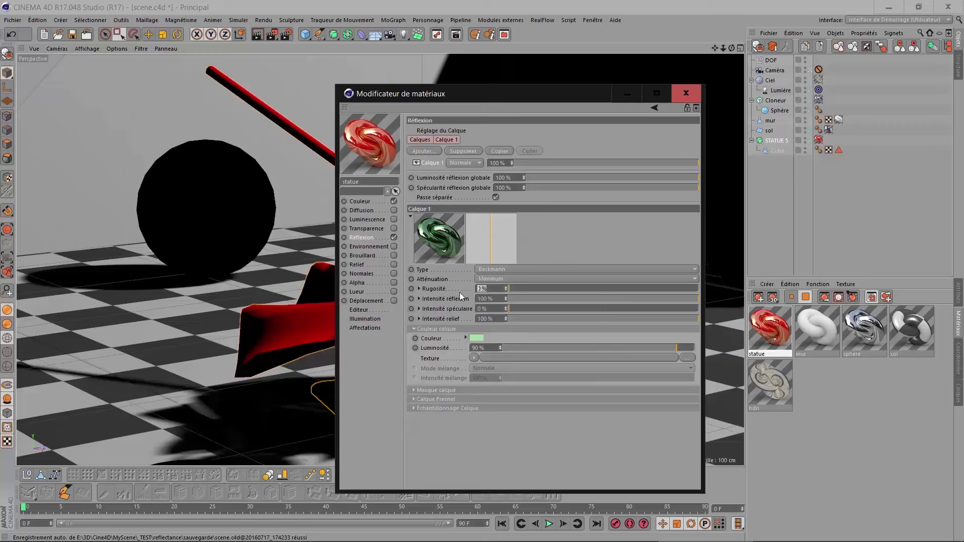
pyautogui.write('0')
pyautogui.press('Return')
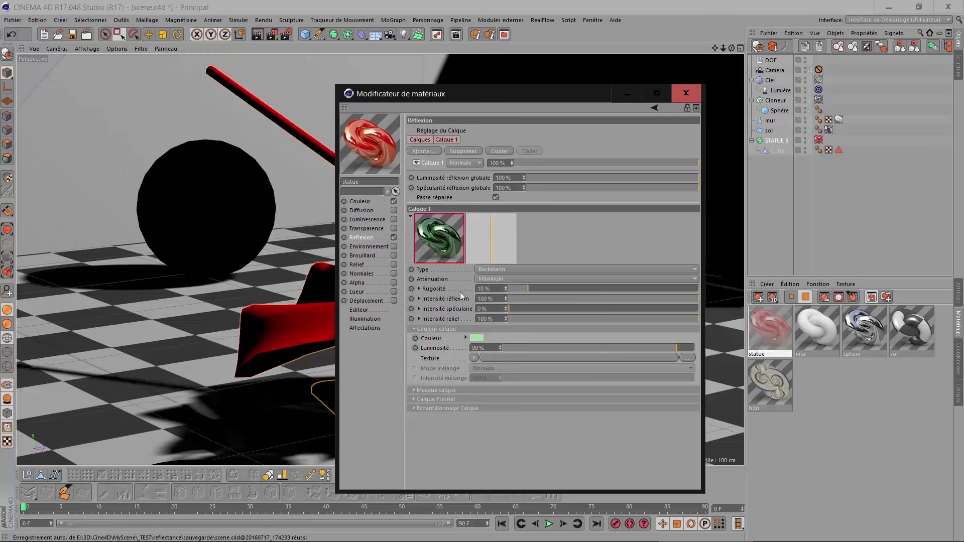
pyautogui.click(272, 34)
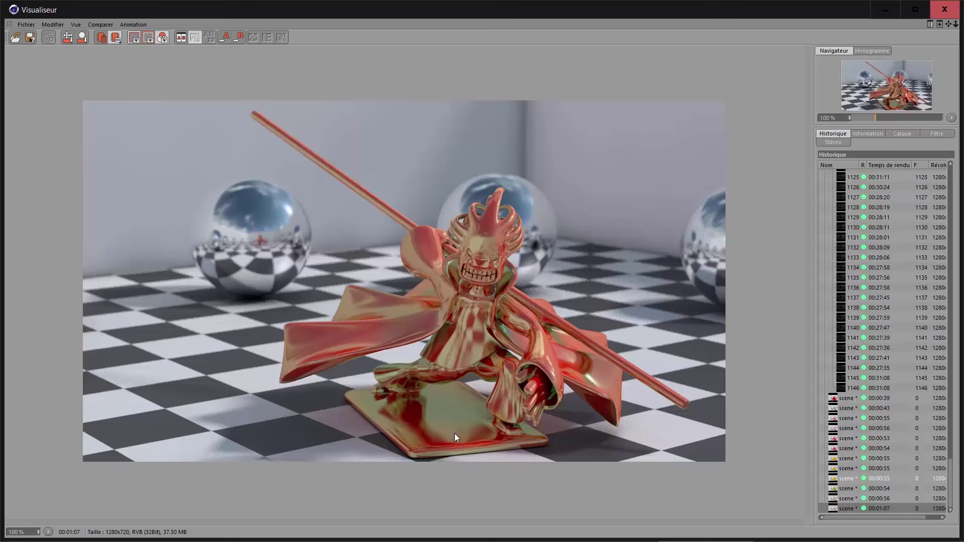
# Step: Raise the reflection roughness from 10% to 20% and render the statue again
pyautogui.click(945, 9)
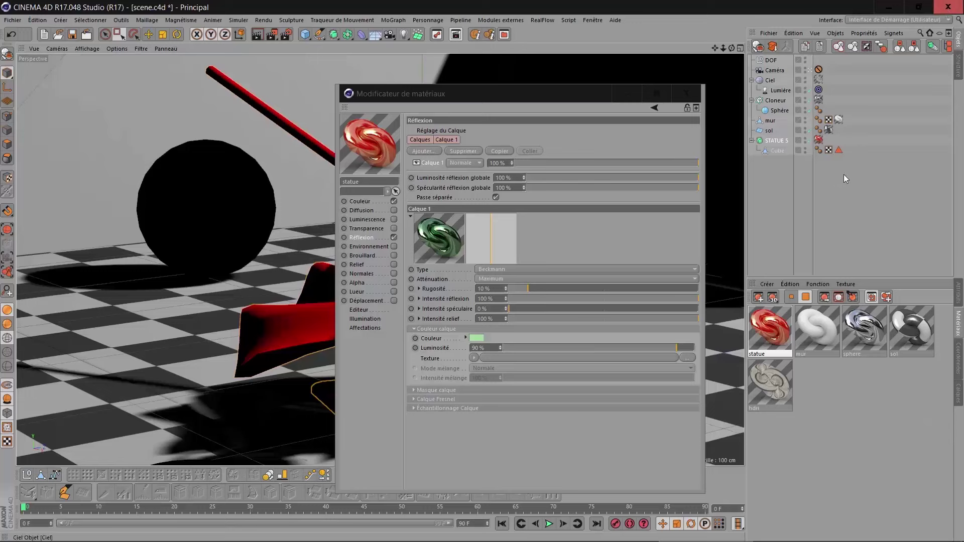
pyautogui.doubleClick(485, 288)
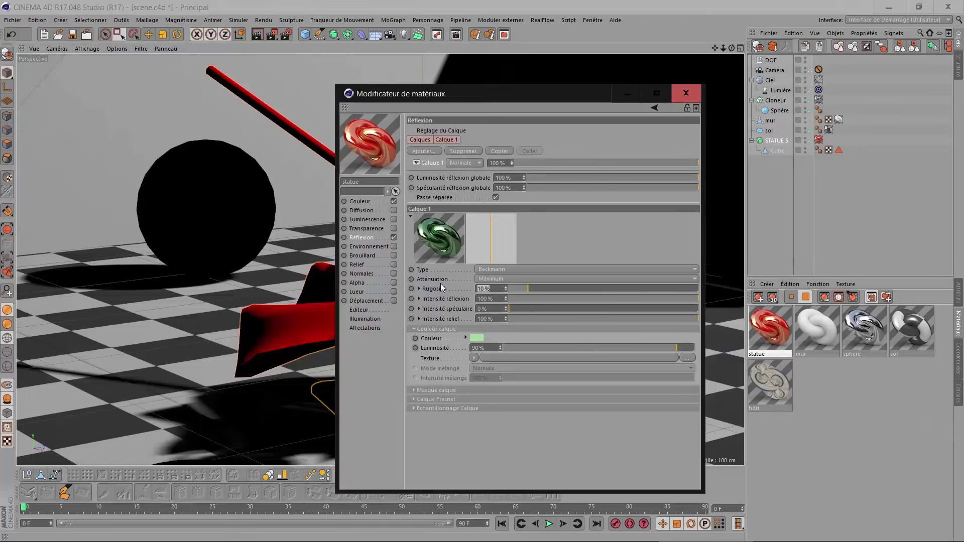
pyautogui.write('20')
pyautogui.press('Return')
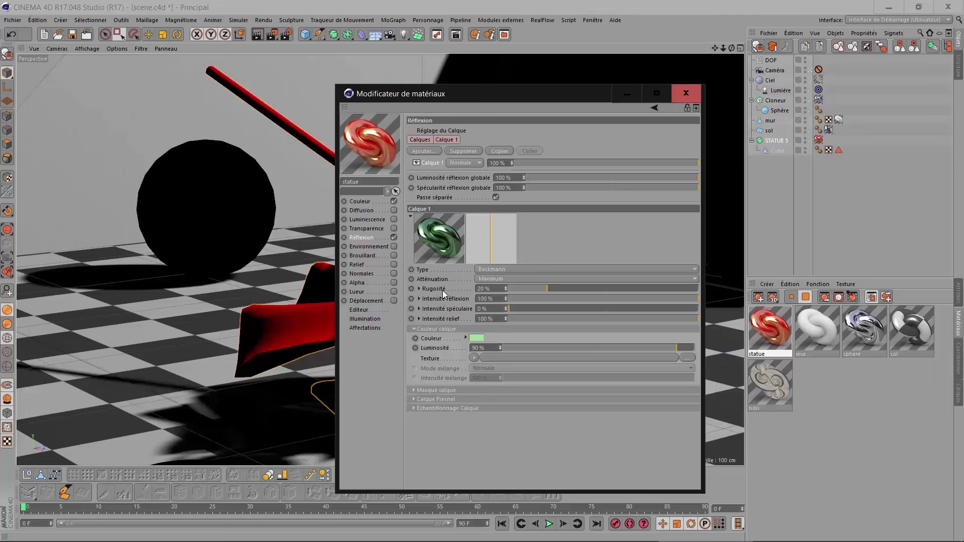
pyautogui.click(270, 33)
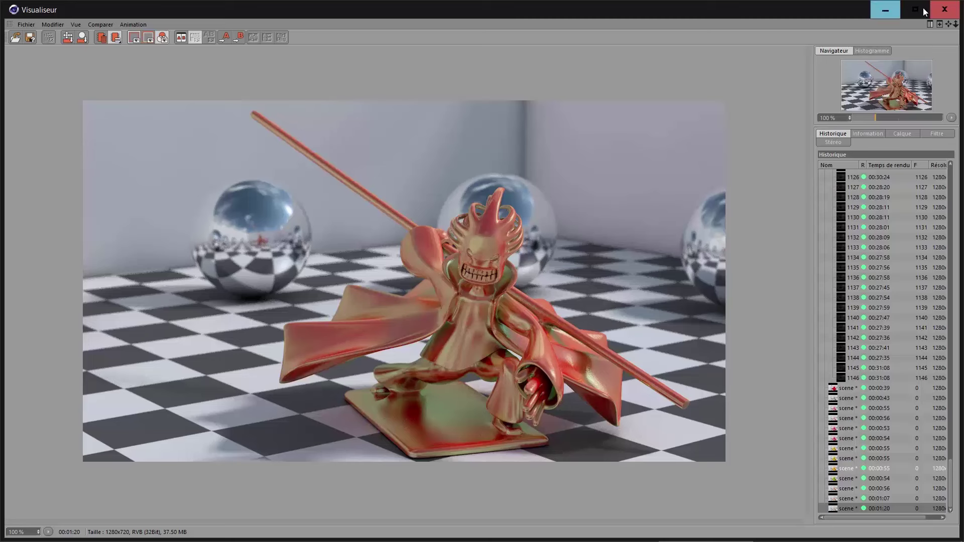
# Step: Raise the reflection roughness to 40% and render a new image of the statue
pyautogui.click(945, 9)
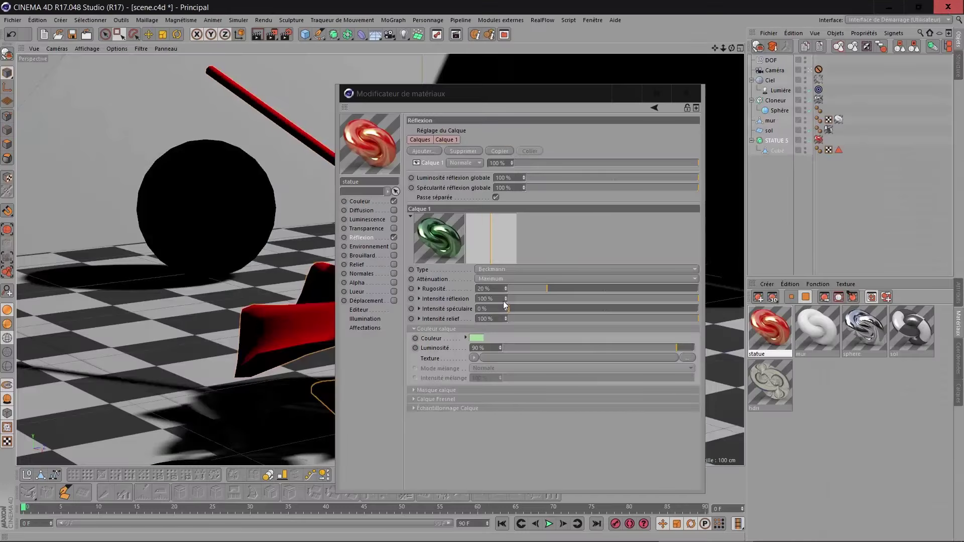
pyautogui.click(480, 288)
pyautogui.write('40')
pyautogui.press('Return')
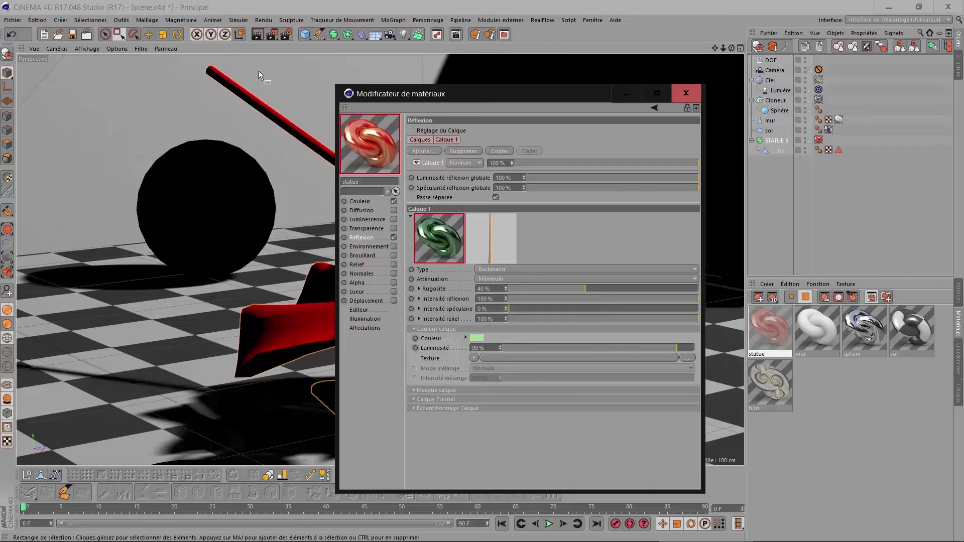
pyautogui.click(272, 37)
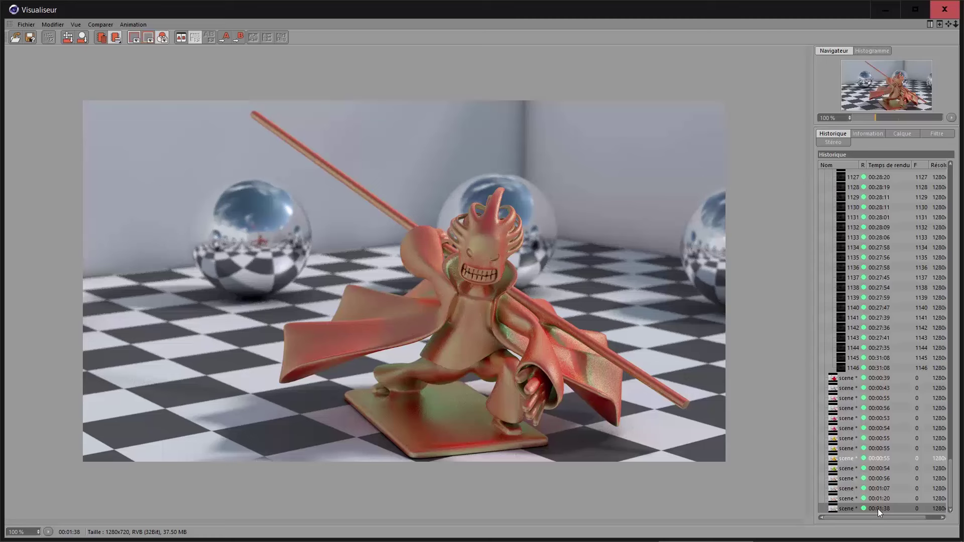
# Step: Step through the render history from the 00:00:56 render to the 00:01:38 one
pyautogui.click(883, 479)
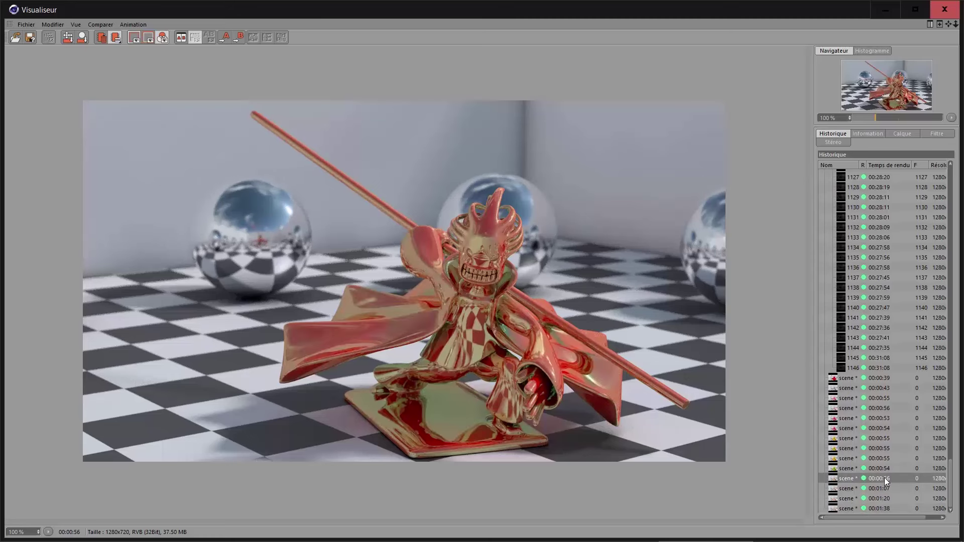
pyautogui.press('Down')
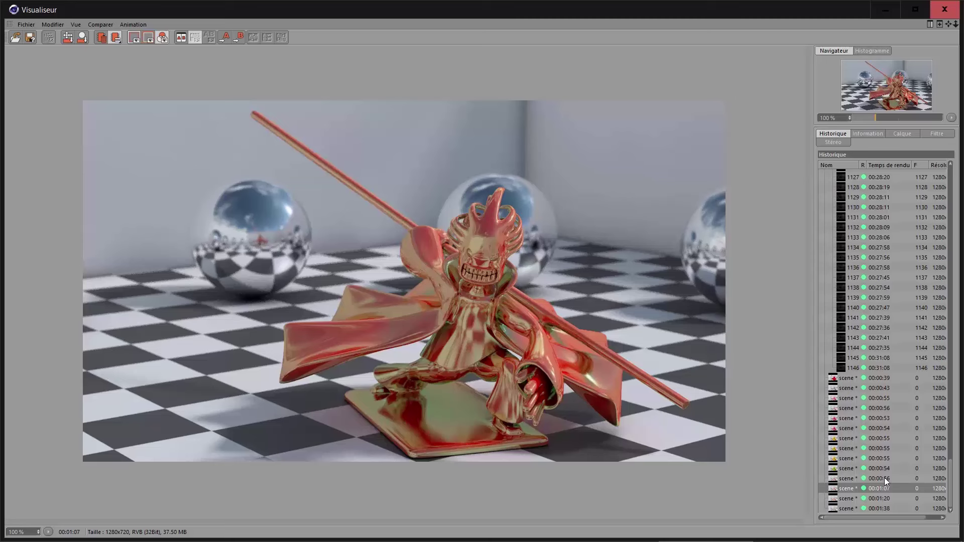
pyautogui.press('Down')
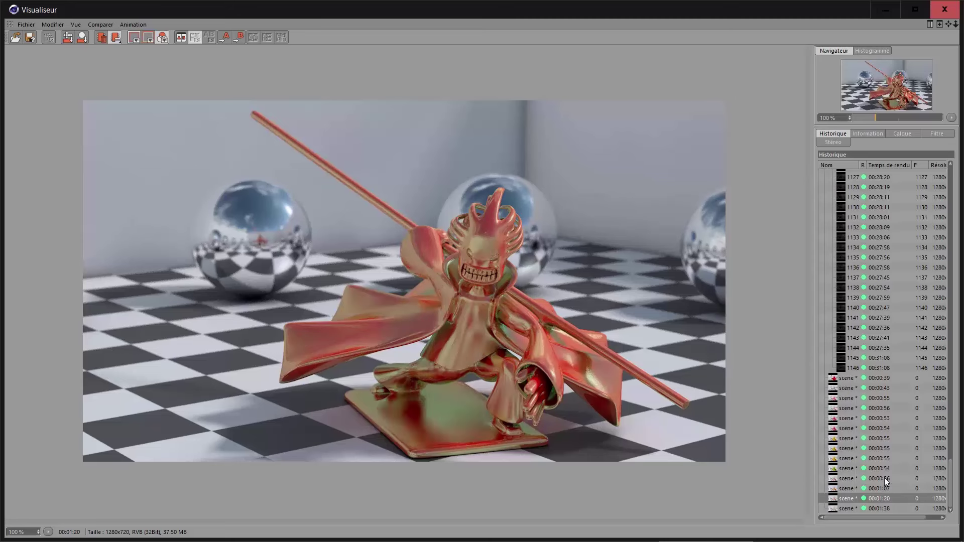
pyautogui.press('Down')
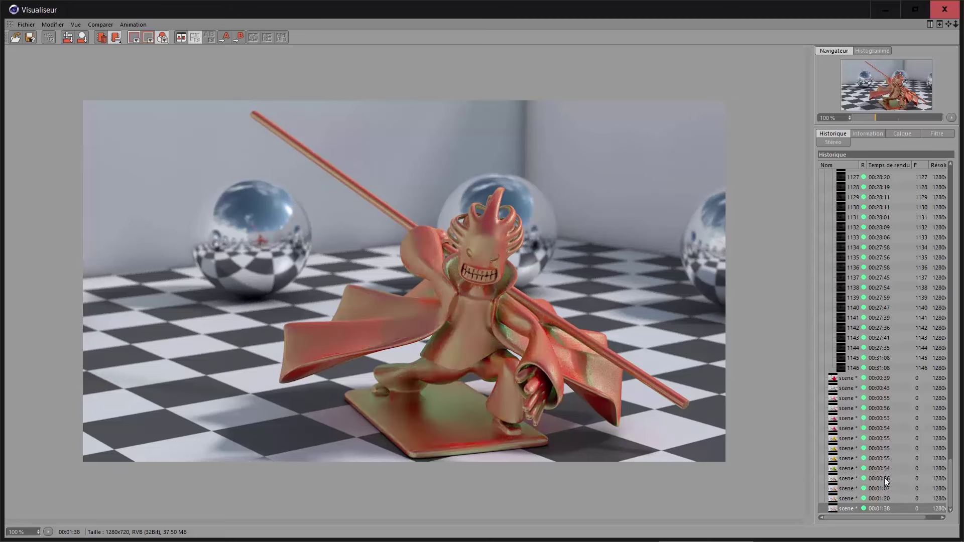
# Step: Flip between the 1:20 and 1:38 renders, return to 00:00:56, and close the viewer
pyautogui.press('Up')
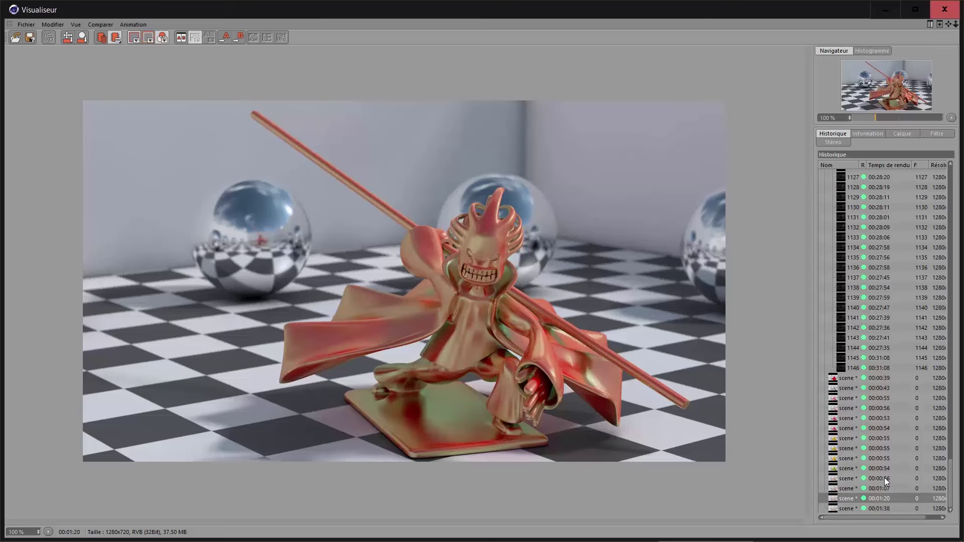
pyautogui.press('Down')
pyautogui.press('Up')
pyautogui.press('Down')
pyautogui.press('Up')
pyautogui.press('Down')
pyautogui.press('Up')
pyautogui.press('Down')
pyautogui.press('Up')
pyautogui.press('Down')
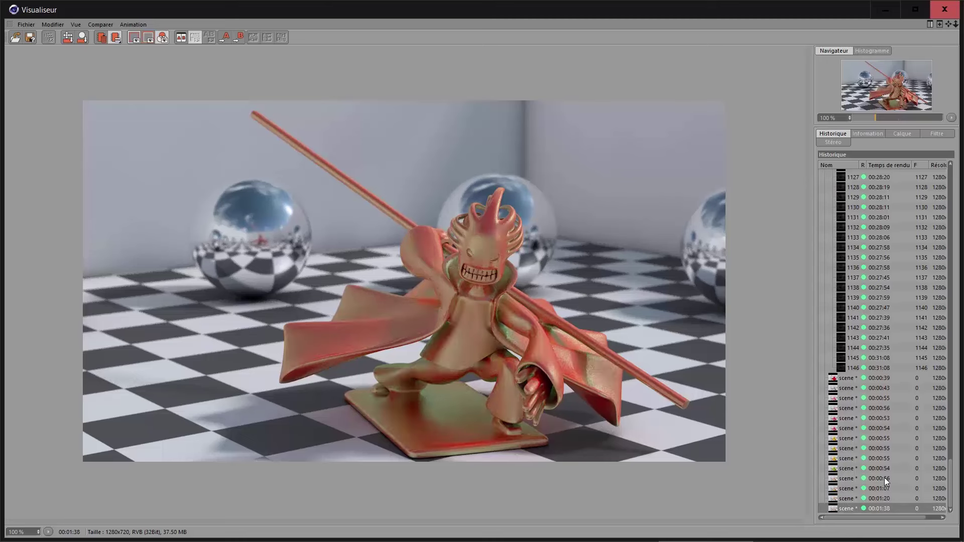
pyautogui.press('Up')
pyautogui.press('Down')
pyautogui.press('Up')
pyautogui.press('Up')
pyautogui.press('Up')
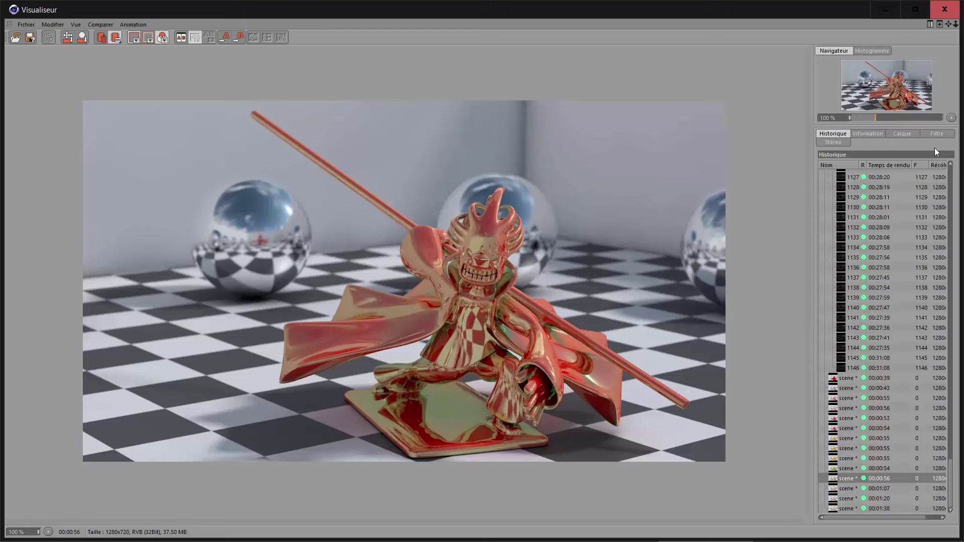
pyautogui.click(944, 9)
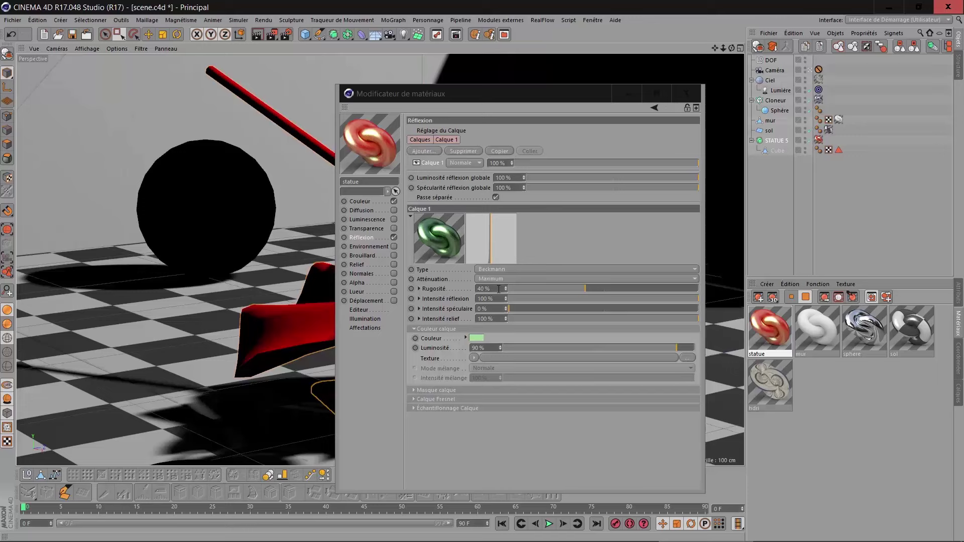
# Step: Try 20% roughness, keep the Beckmann reflection type, then set roughness to 0%
pyautogui.click(498, 289)
pyautogui.write('20')
pyautogui.press('Return')
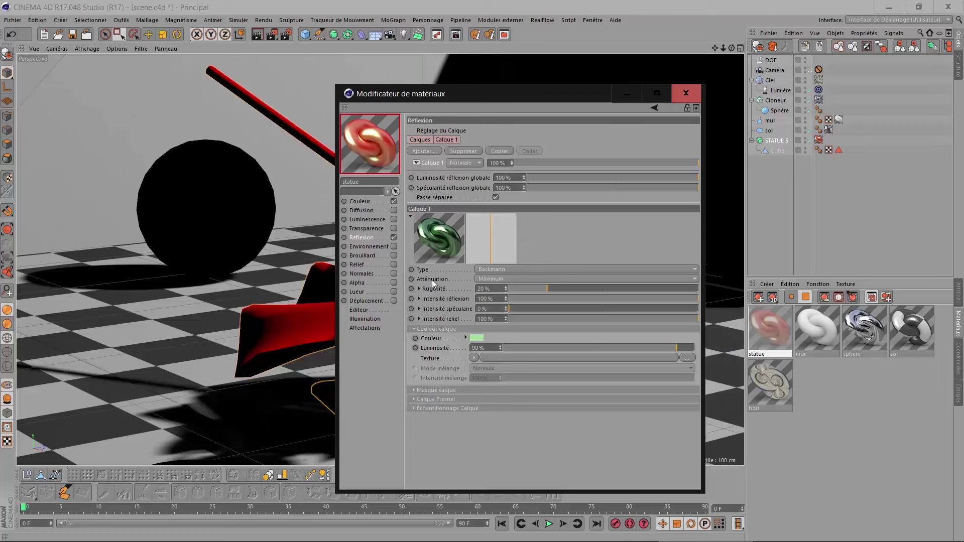
pyautogui.click(481, 270)
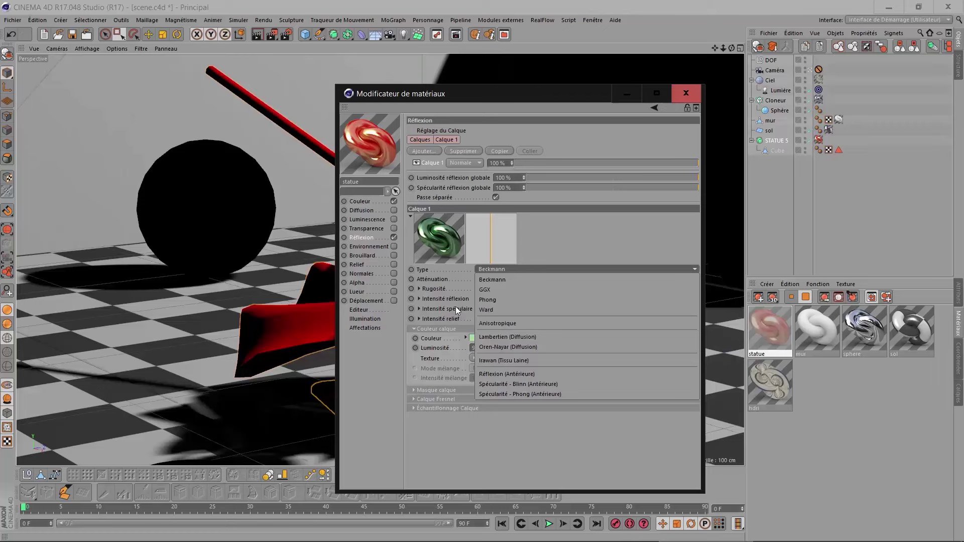
pyautogui.click(460, 267)
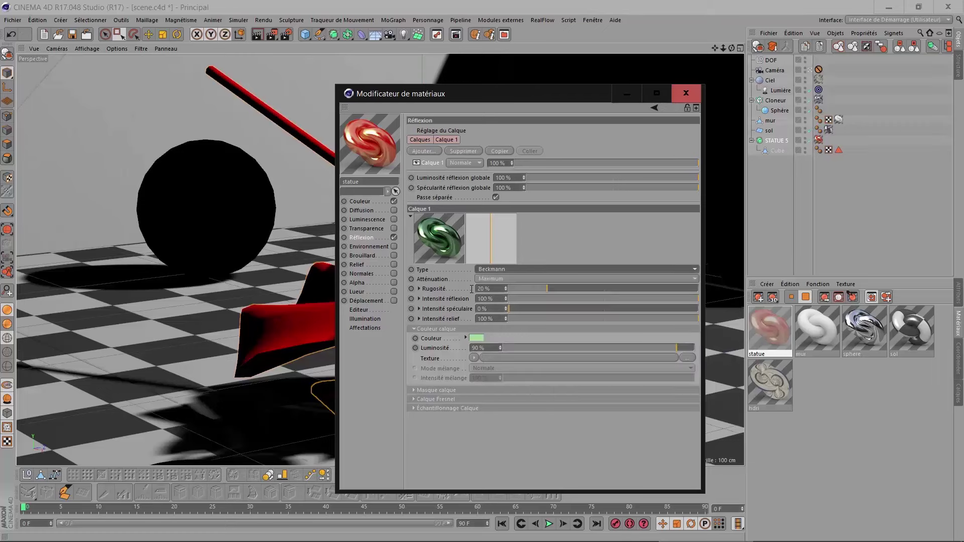
pyautogui.click(471, 289)
pyautogui.write('0')
pyautogui.press('Return')
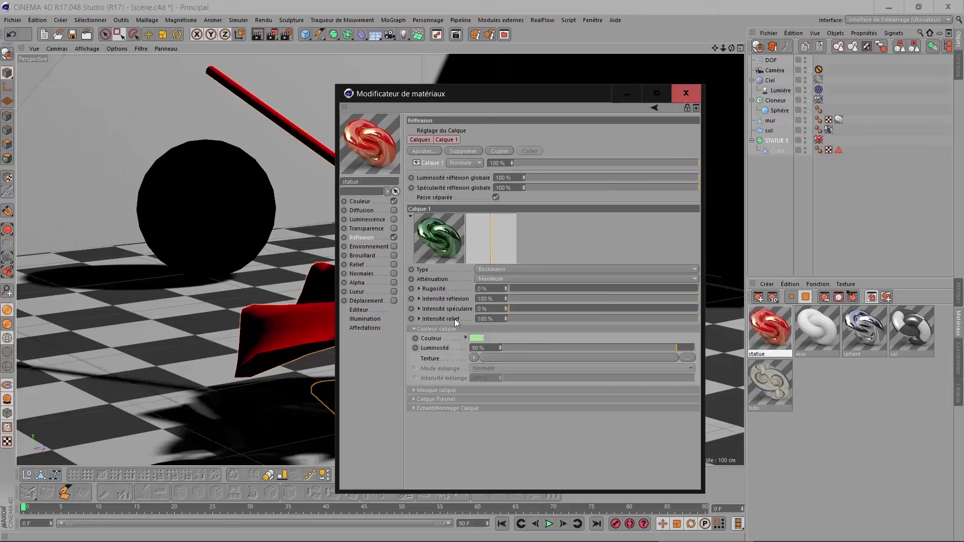
pyautogui.click(413, 390)
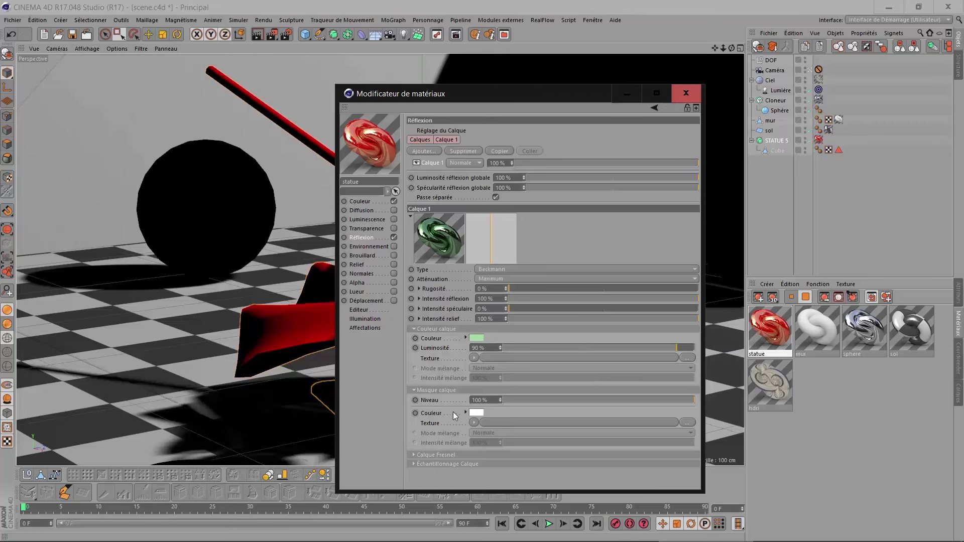
pyautogui.click(478, 414)
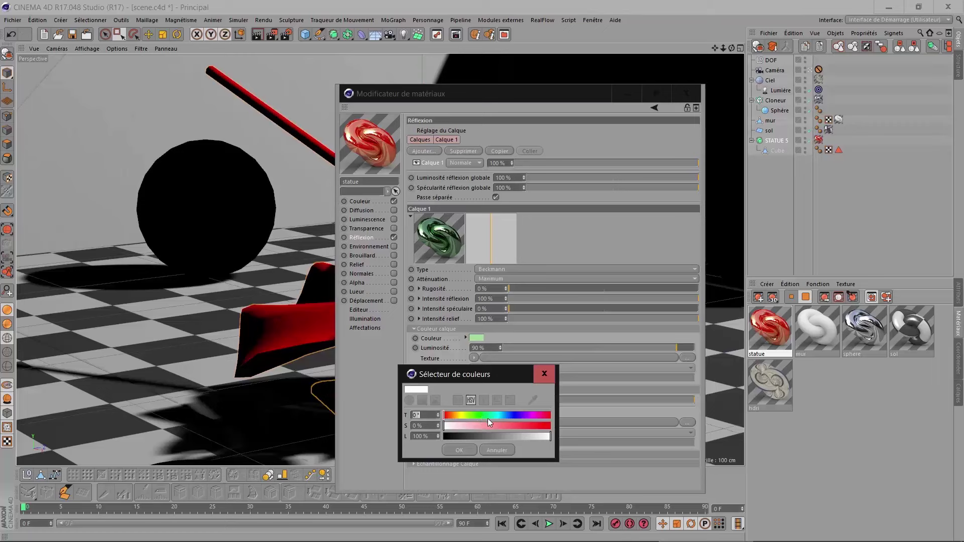
pyautogui.click(501, 415)
pyautogui.click(503, 426)
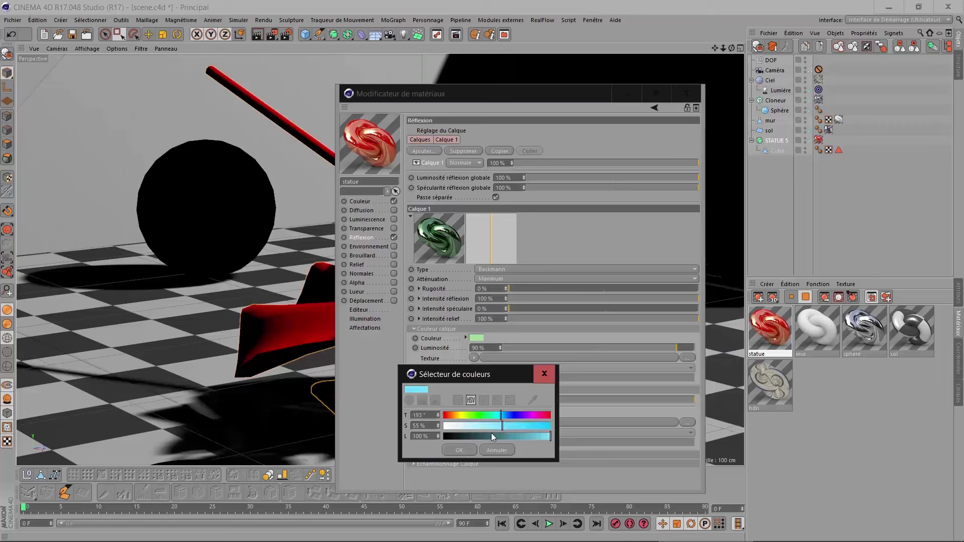
pyautogui.click(465, 449)
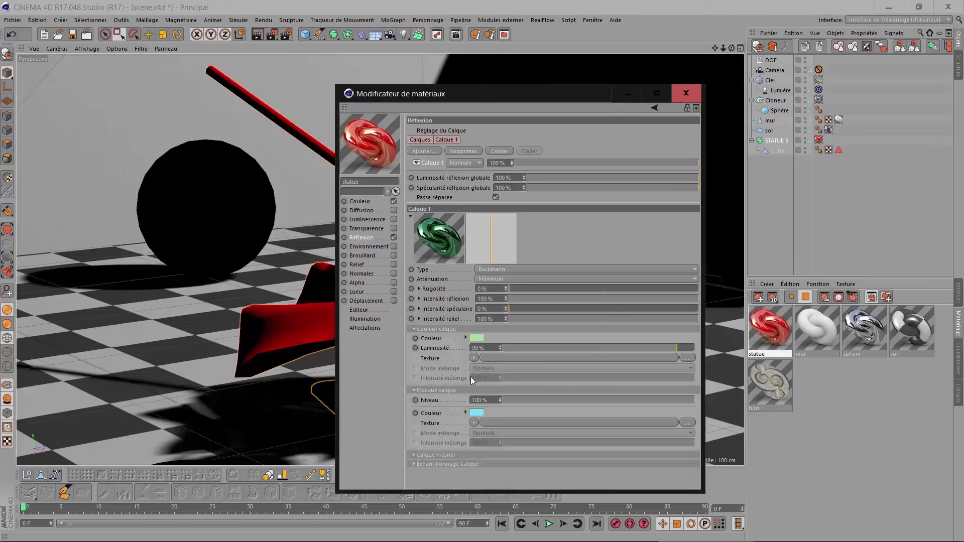
pyautogui.click(475, 414)
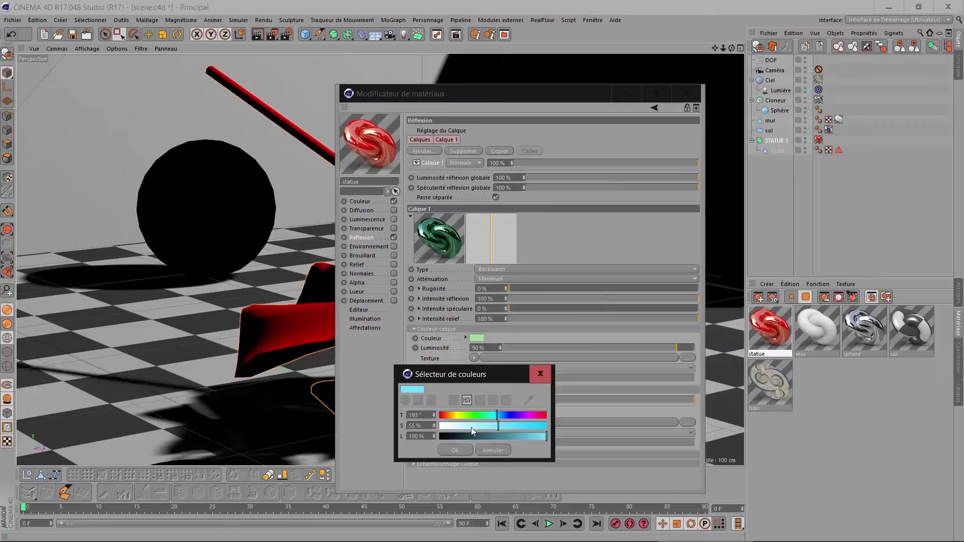
pyautogui.moveTo(471, 427); pyautogui.dragTo(441, 442)
pyautogui.click(448, 450)
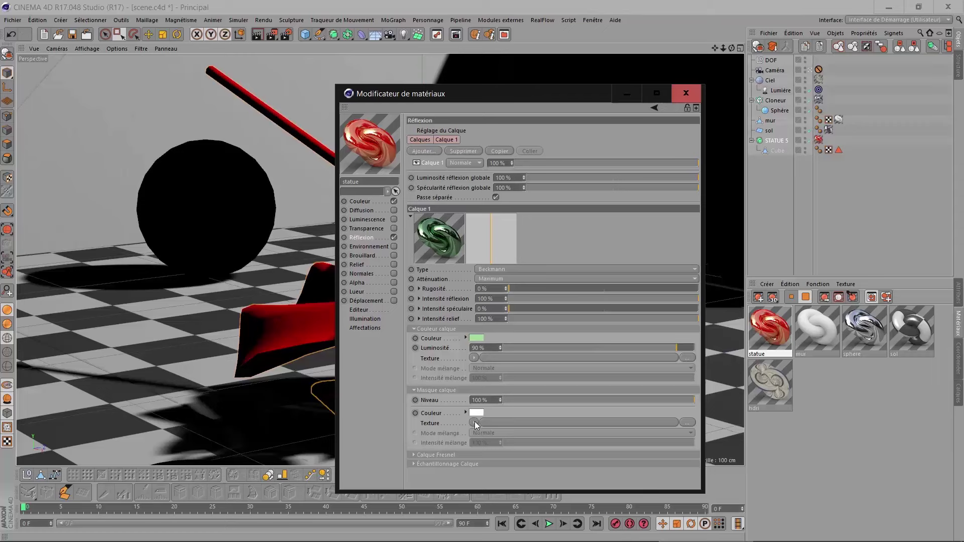
pyautogui.click(474, 421)
pyautogui.click(465, 421)
pyautogui.click(414, 391)
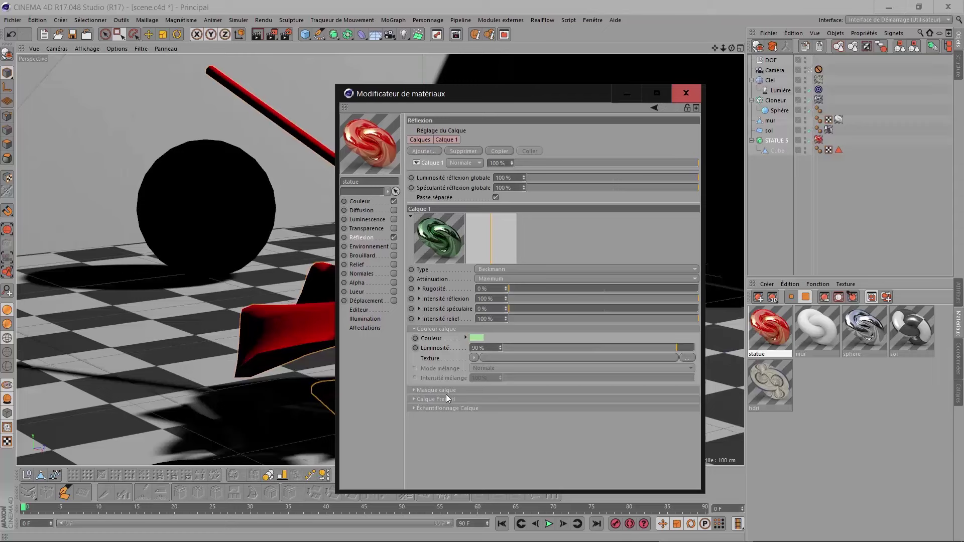
# Step: Expand the layer's Fresnel section and show the Fresnel modes Sans, Diélectrique and Conducteur
pyautogui.click(414, 399)
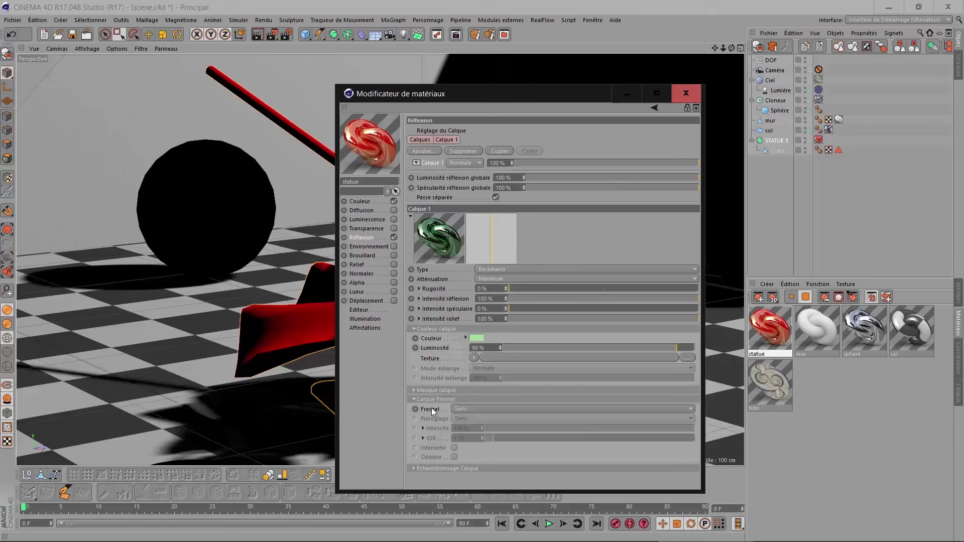
pyautogui.click(469, 408)
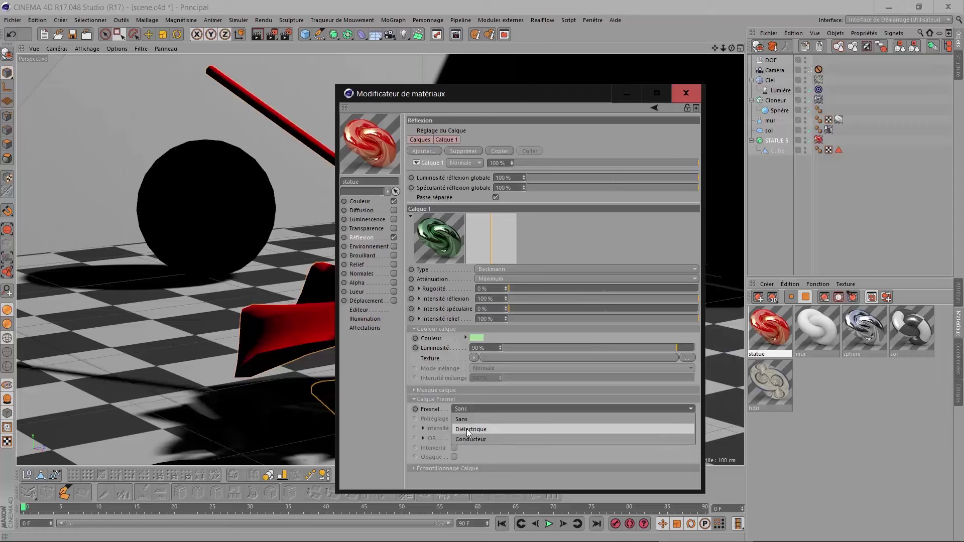
# Step: Set the Fresnel mode to Diélectrique, view its presets, then switch it to Conducteur
pyautogui.click(478, 429)
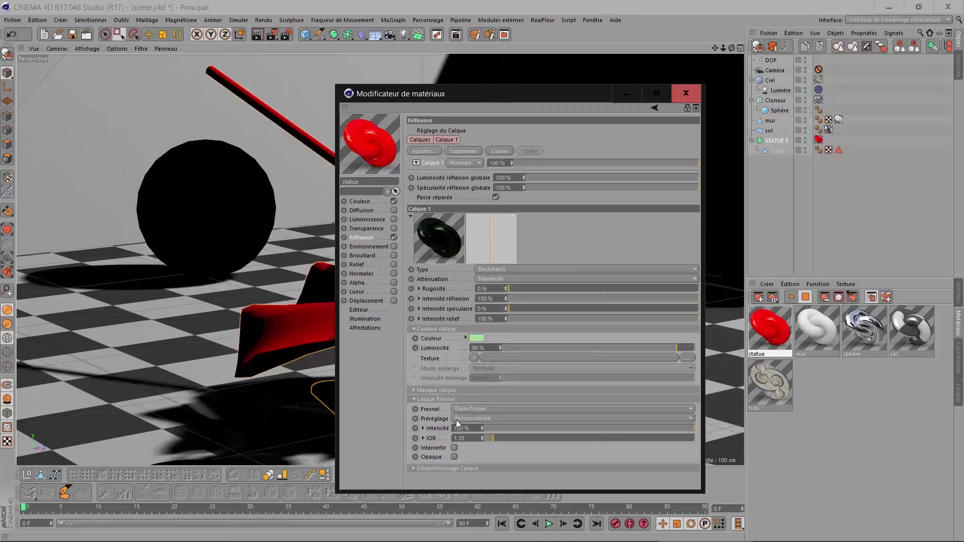
pyautogui.click(474, 420)
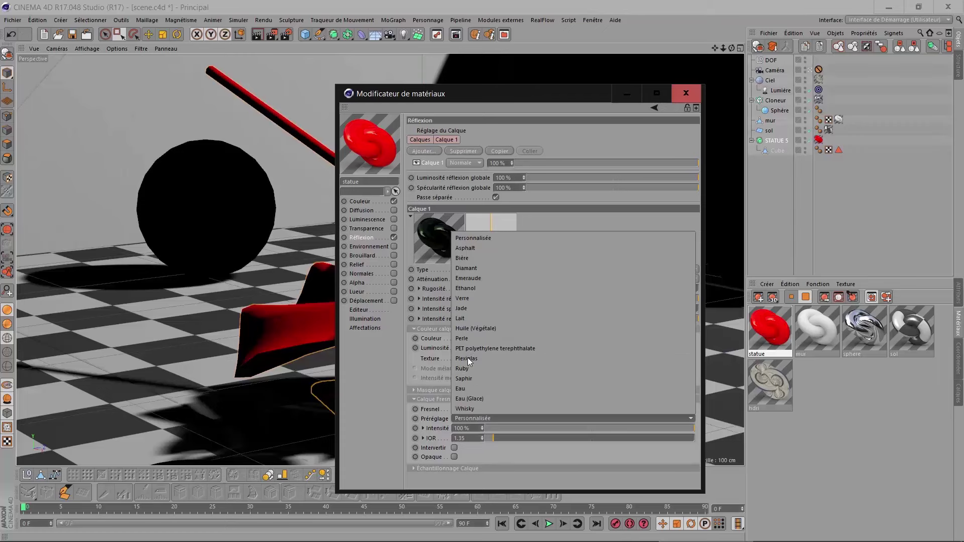
pyautogui.click(456, 417)
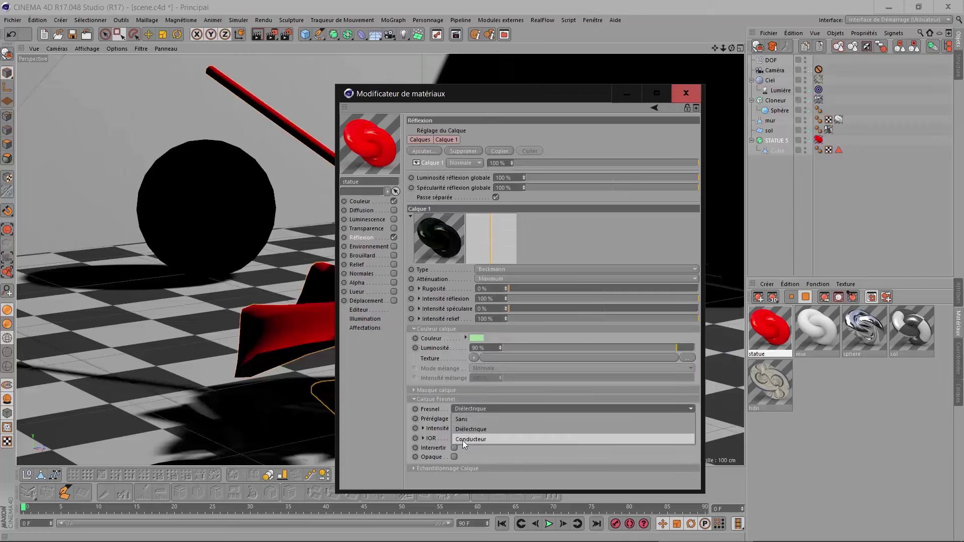
pyautogui.click(462, 441)
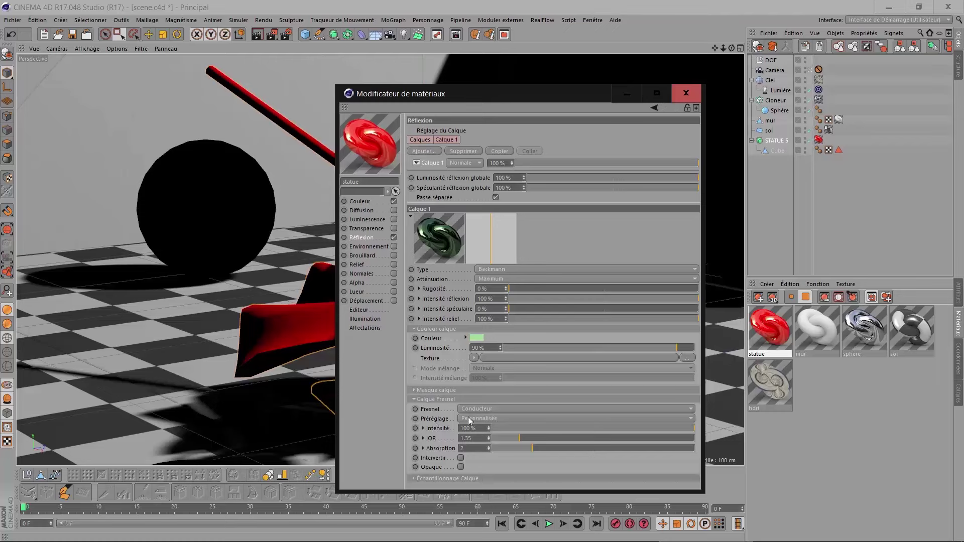
# Step: Look over the metal presets, change the layer colour to white, then revisit the presets
pyautogui.click(467, 417)
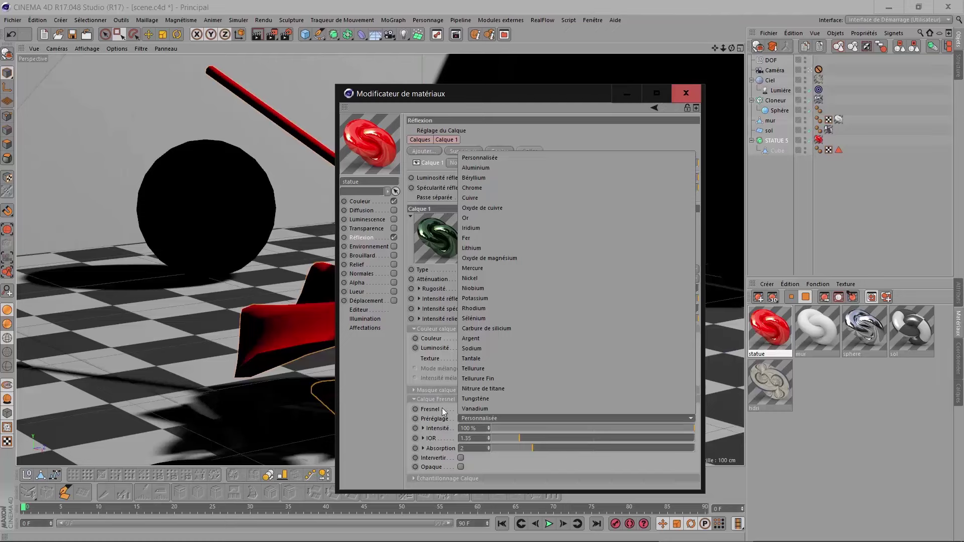
pyautogui.click(411, 375)
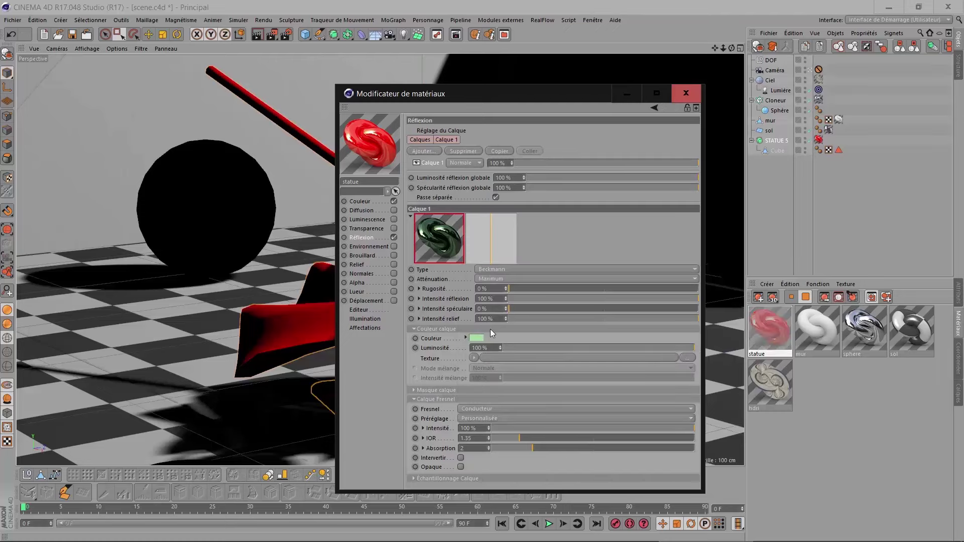
pyautogui.click(476, 338)
pyautogui.moveTo(535, 361); pyautogui.dragTo(553, 362)
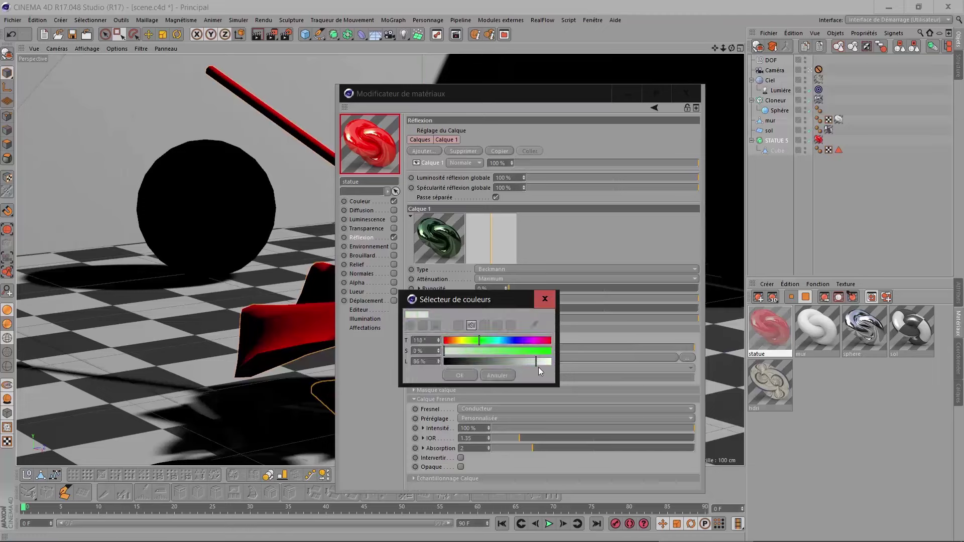
pyautogui.click(458, 375)
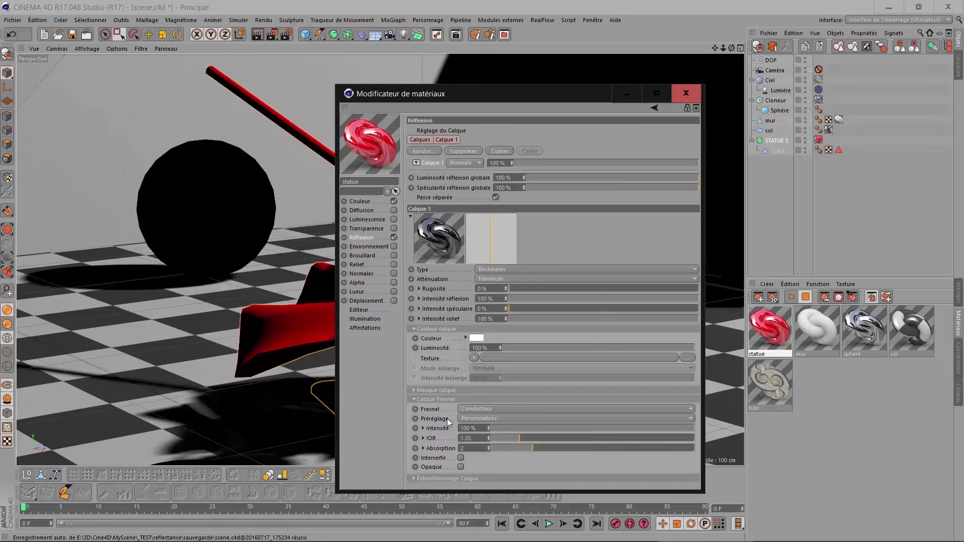
pyautogui.click(467, 416)
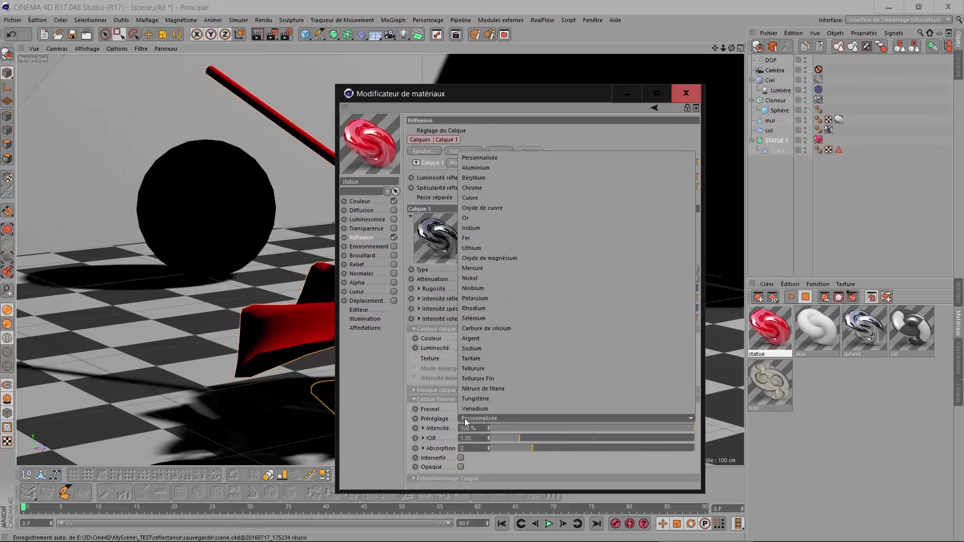
# Step: Apply the Cuivre copper preset, turn off the Couleur channel, and test-render the statue
pyautogui.click(484, 199)
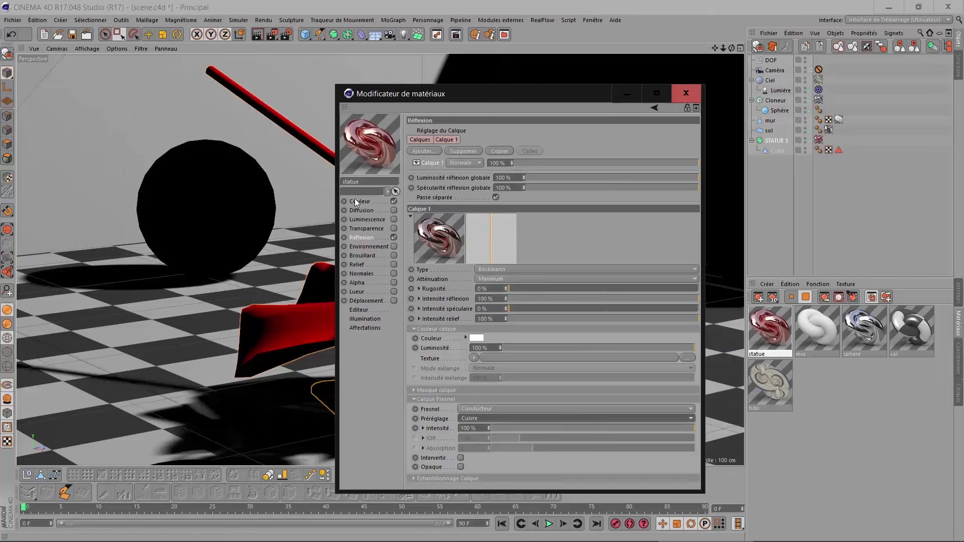
pyautogui.click(394, 201)
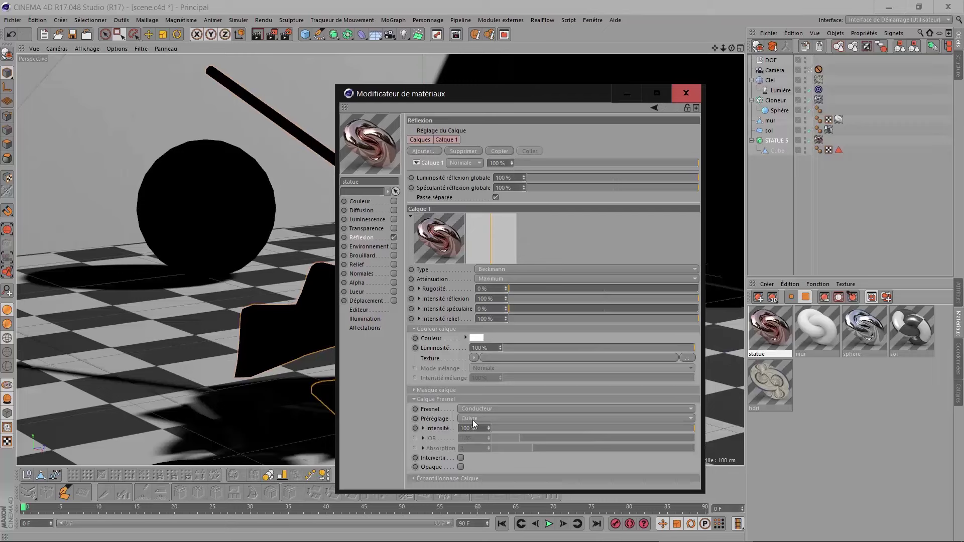
pyautogui.click(272, 36)
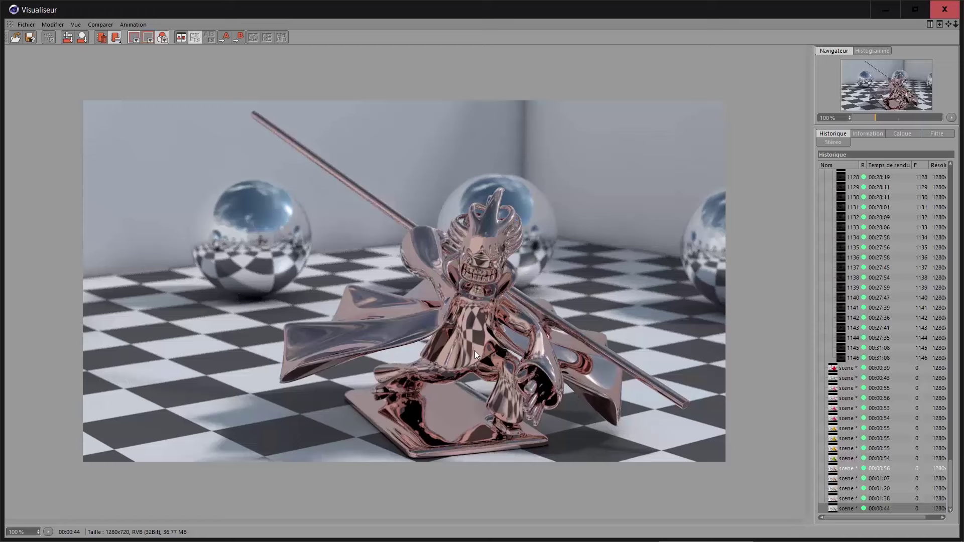
pyautogui.click(944, 9)
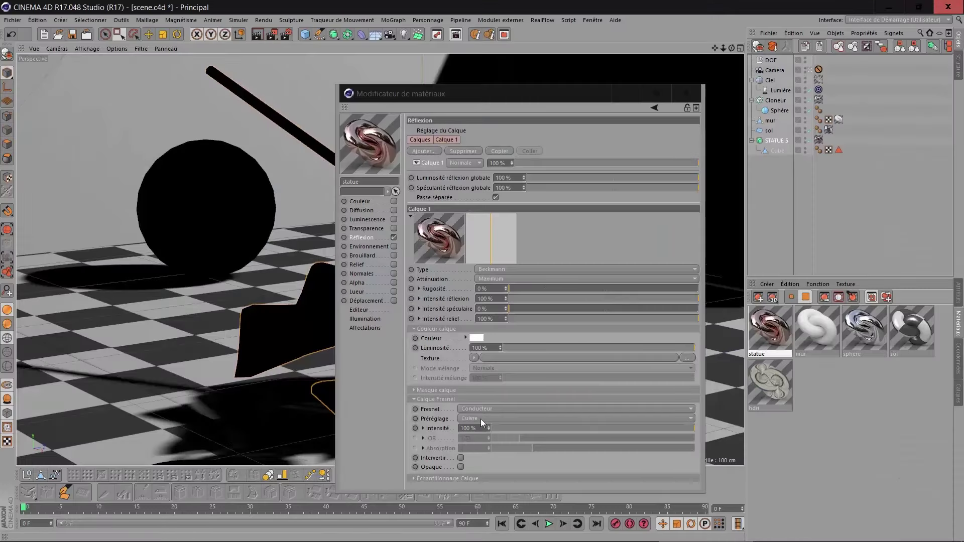
# Step: Switch the conductor preset to Argent silver and render the statue again
pyautogui.click(480, 419)
pyautogui.click(483, 336)
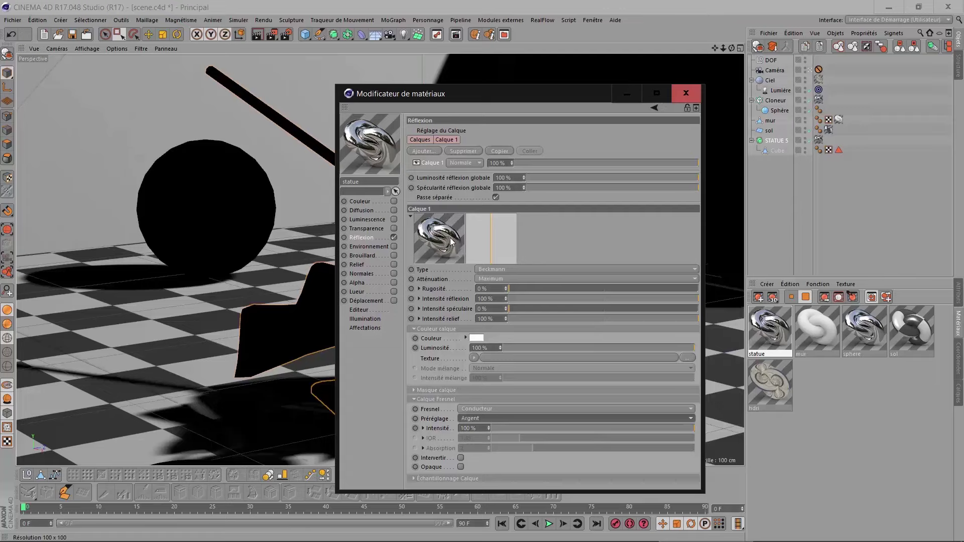
pyautogui.click(272, 34)
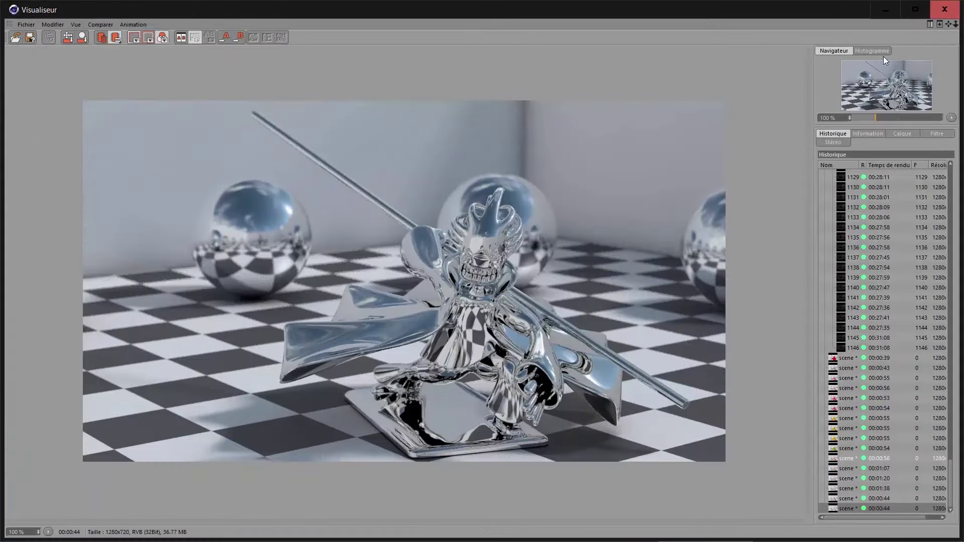
pyautogui.click(944, 9)
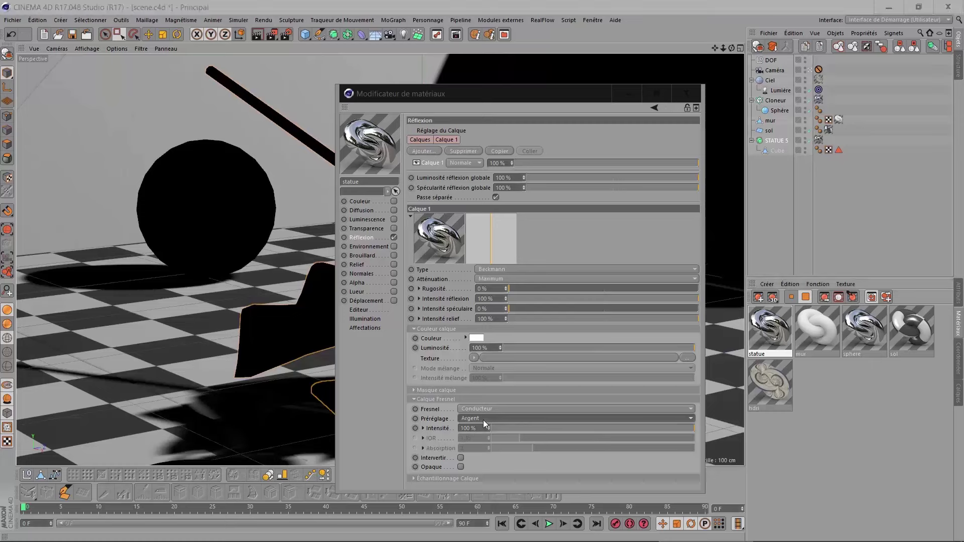
# Step: Switch the conductor Fresnel to Personnalisée, lowering IOR to 0.33 and absorption to about 0.26
pyautogui.click(483, 419)
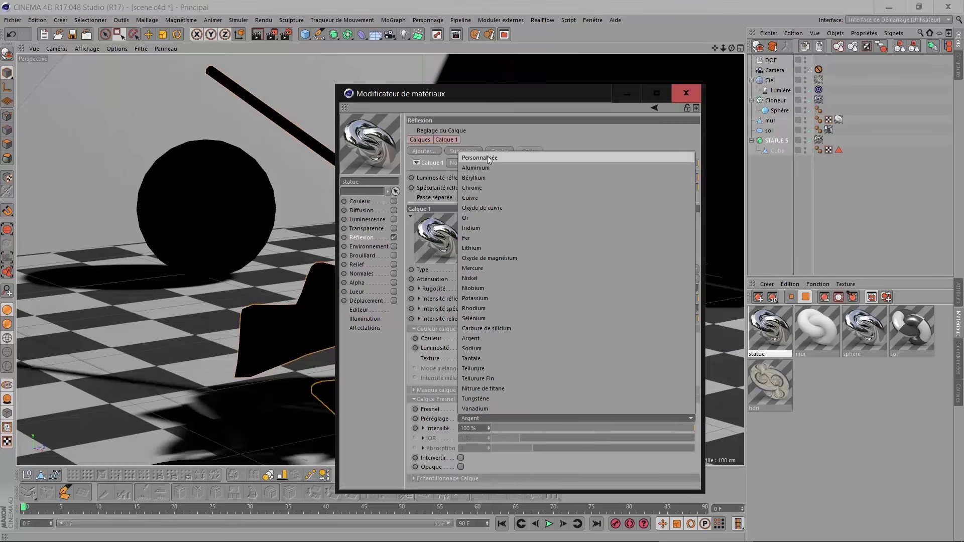
pyautogui.click(487, 157)
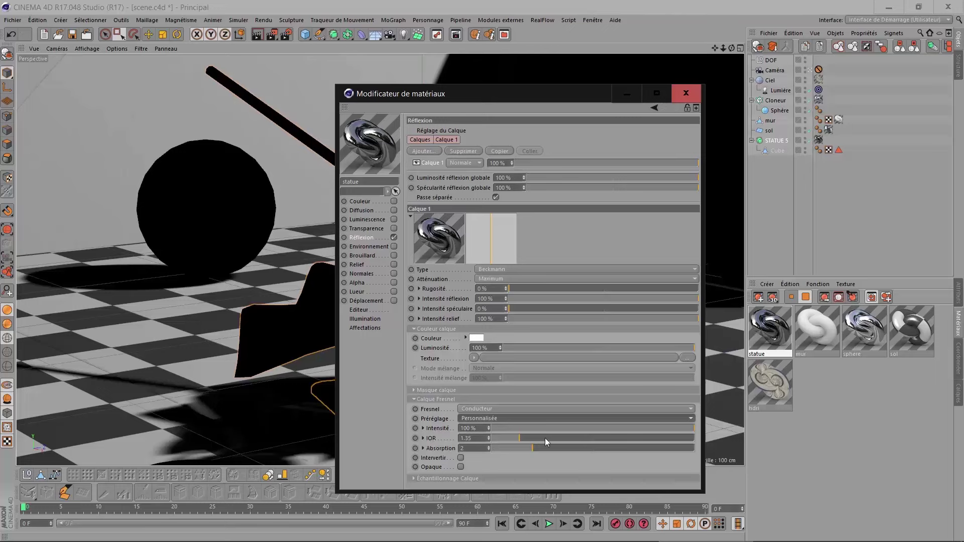
pyautogui.moveTo(563, 438)
pyautogui.mouseDown()
pyautogui.moveTo(587, 438)
pyautogui.moveTo(513, 439)
pyautogui.moveTo(541, 439)
pyautogui.moveTo(497, 450)
pyautogui.moveTo(571, 455)
pyautogui.mouseUp()
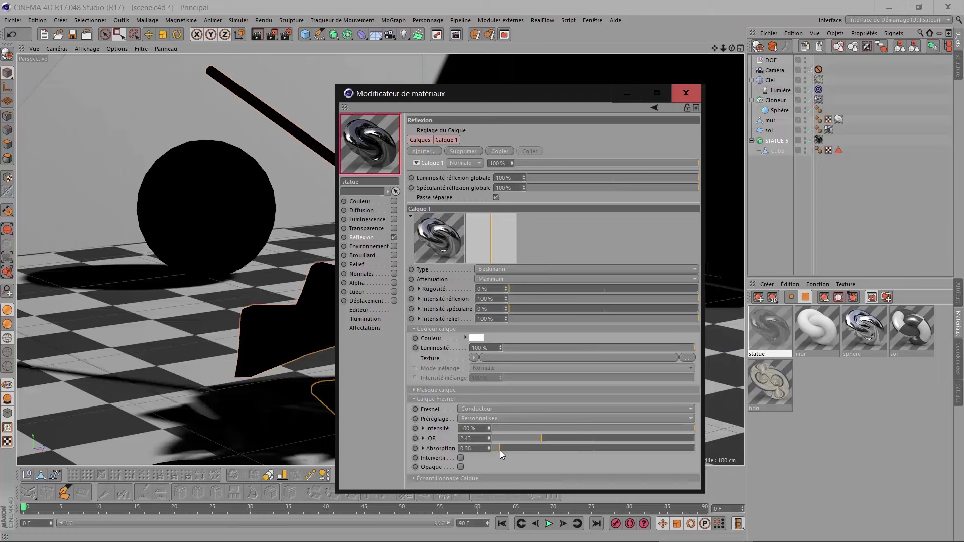
pyautogui.moveTo(499, 451); pyautogui.dragTo(496, 450)
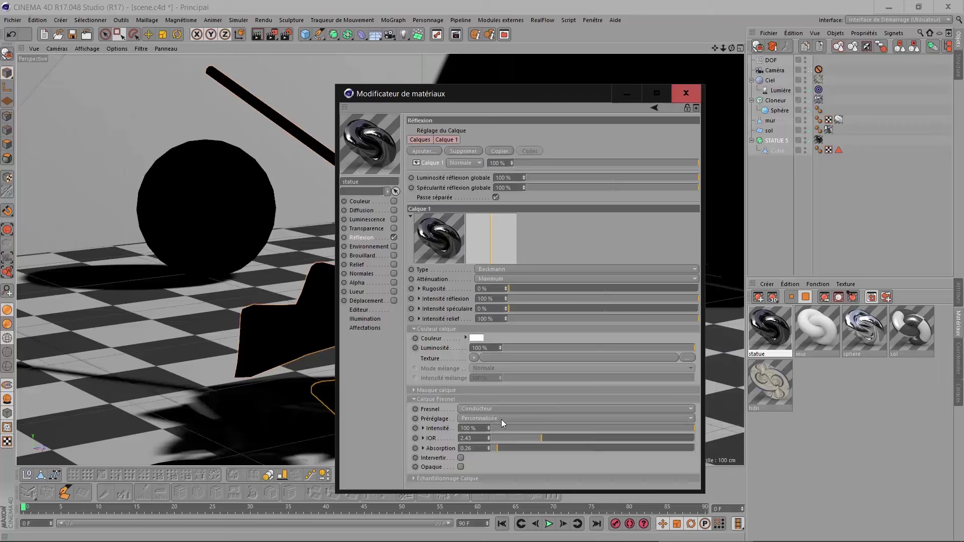
pyautogui.moveTo(498, 439)
pyautogui.mouseDown()
pyautogui.moveTo(602, 436)
pyautogui.moveTo(498, 440)
pyautogui.mouseUp()
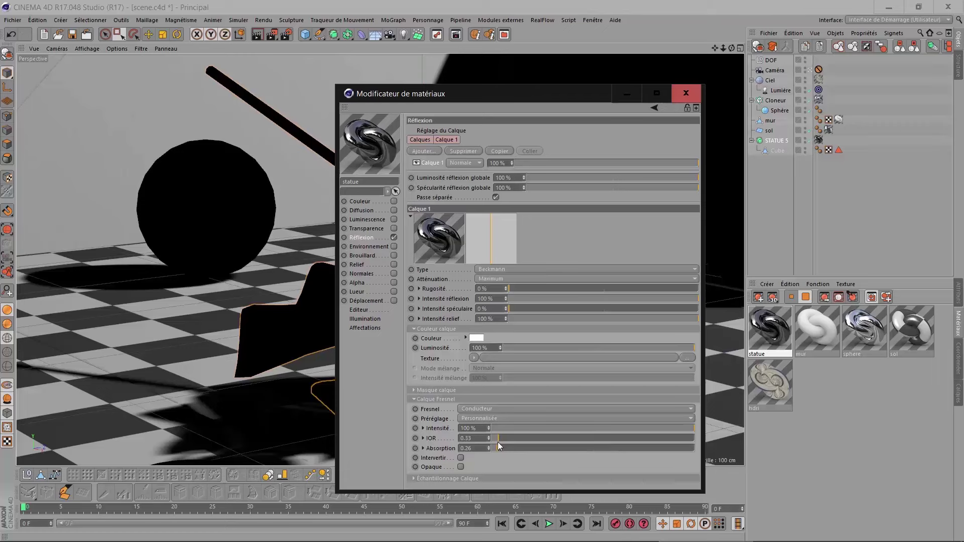
# Step: Set the custom conductor IOR to 1 after briefly trying 0.98
pyautogui.click(495, 448)
pyautogui.write('0')
pyautogui.write('1')
pyautogui.press('Return')
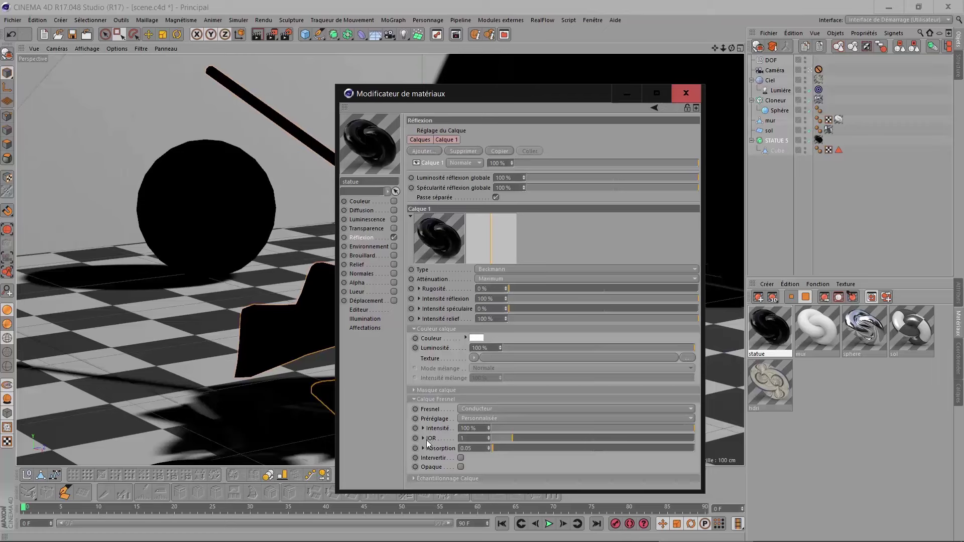
pyautogui.write('0.98')
pyautogui.press('Return')
pyautogui.doubleClick(477, 437)
pyautogui.write('1')
pyautogui.press('Return')
# Step: Try absorption values of 0.12, 0.26 and 0.3
pyautogui.doubleClick(477, 448)
pyautogui.write('0.12')
pyautogui.press('Return')
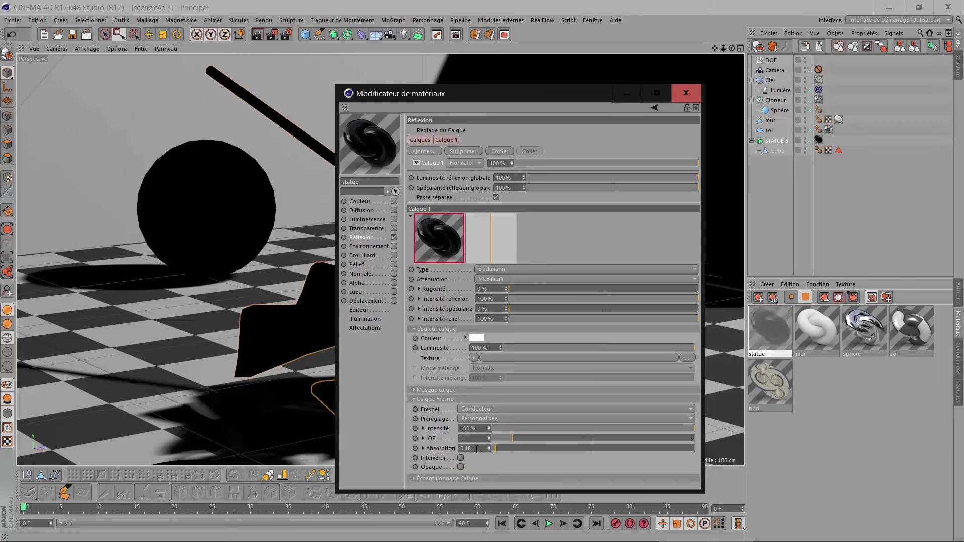
pyautogui.doubleClick(477, 449)
pyautogui.write('0.26')
pyautogui.press('Return')
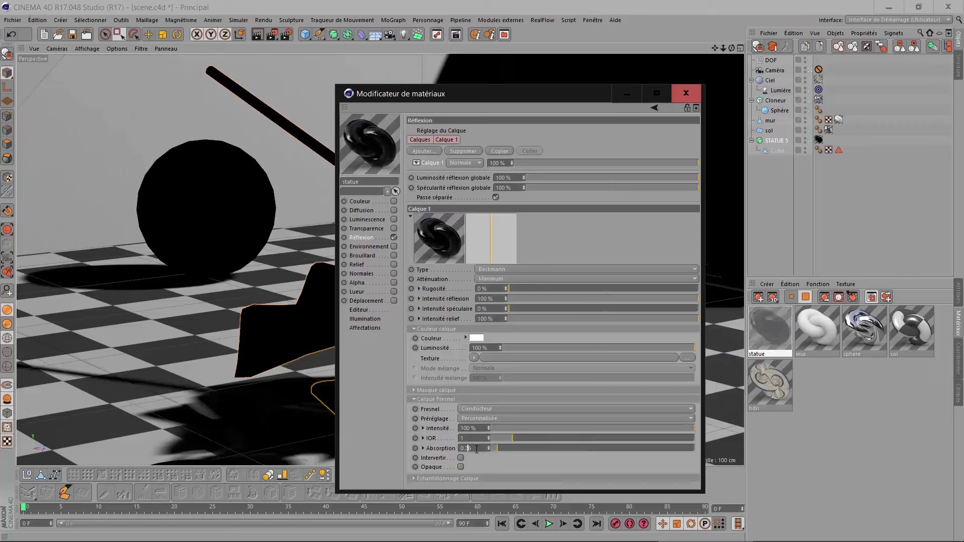
pyautogui.doubleClick(477, 448)
pyautogui.write('0.3')
pyautogui.press('Return')
# Step: Try higher absorption values of 0.42, 0.55, 0.53 and 0.48
pyautogui.write('0.42')
pyautogui.press('Return')
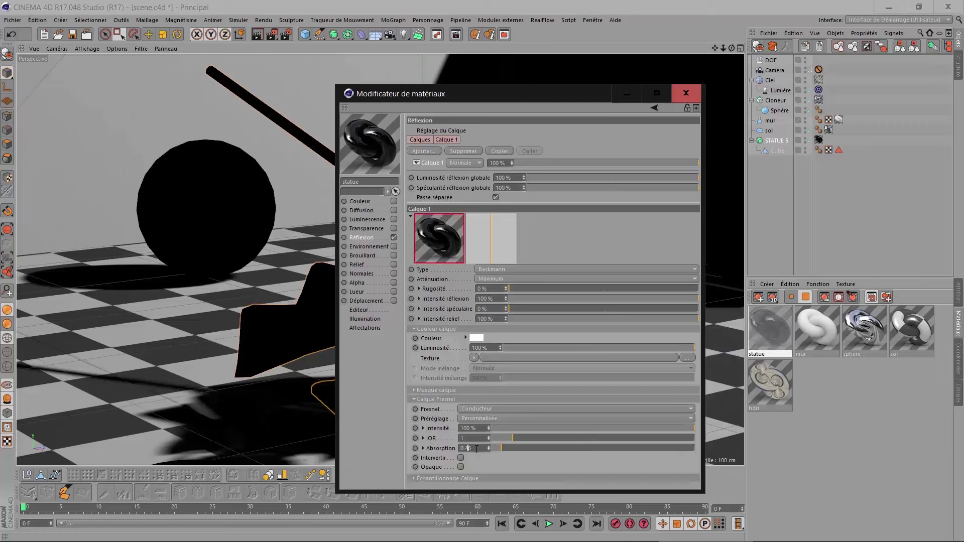
pyautogui.write('0.55')
pyautogui.press('Return')
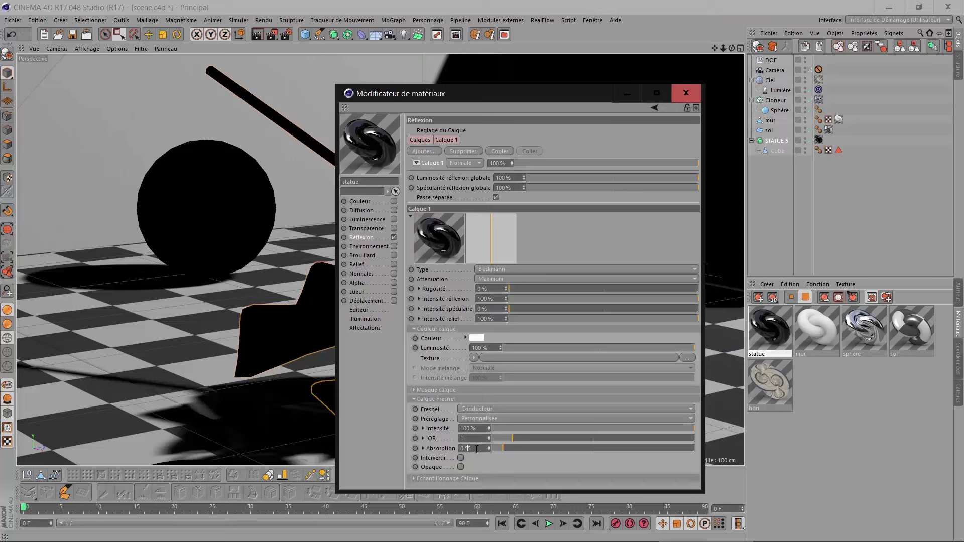
pyautogui.write('3')
pyautogui.press('Return')
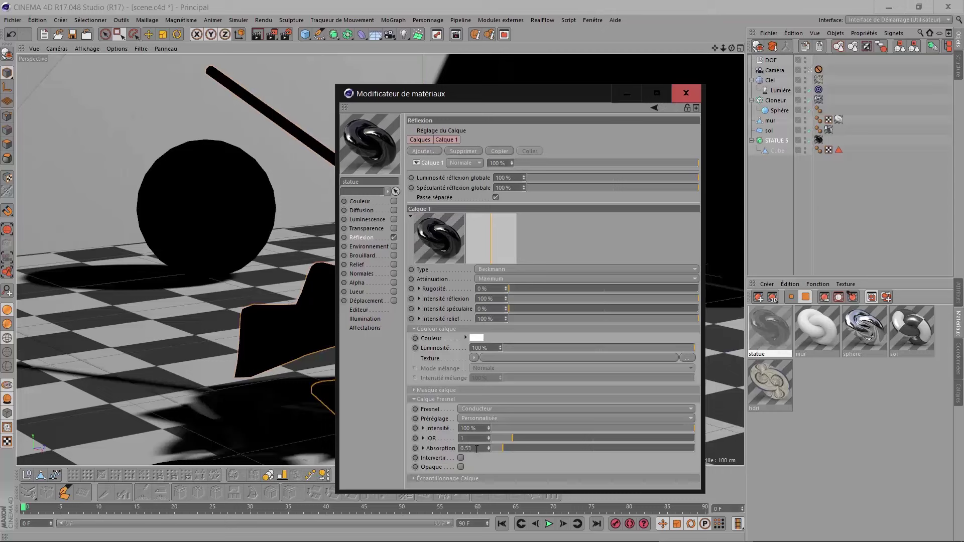
pyautogui.write('0.48')
pyautogui.press('Return')
# Step: Settle absorption at 0.05 and render the statue to the Picture Viewer
pyautogui.press('BackSpace')
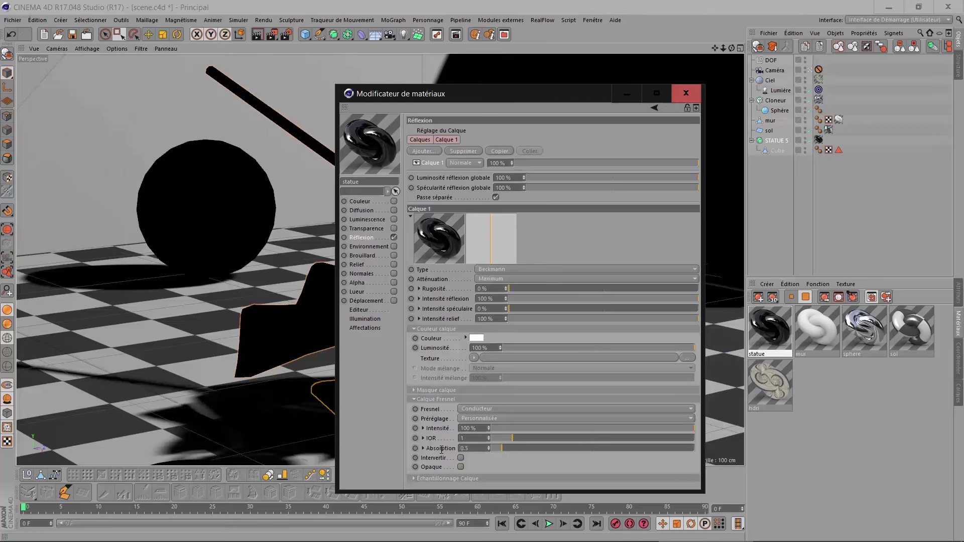
pyautogui.press('BackSpace')
pyautogui.write('05')
pyautogui.press('Return')
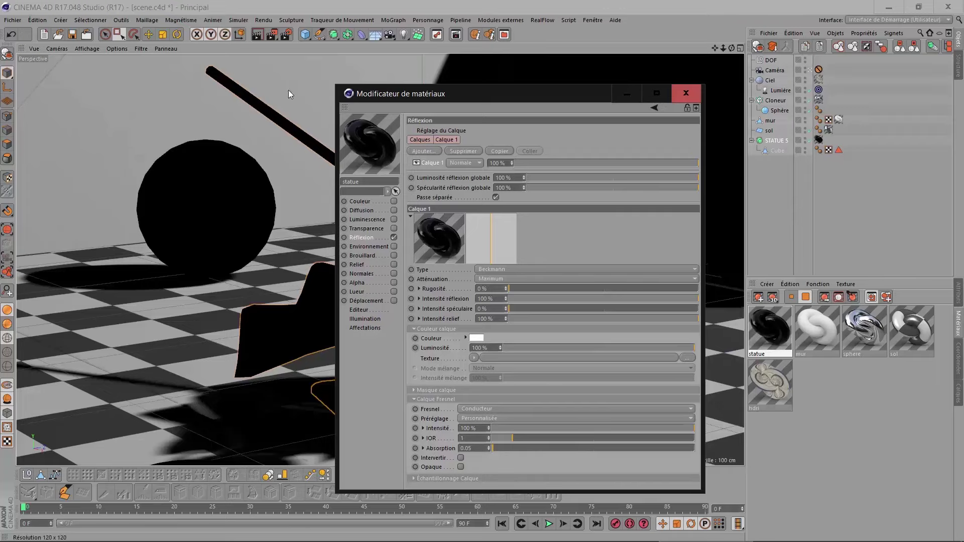
pyautogui.click(272, 35)
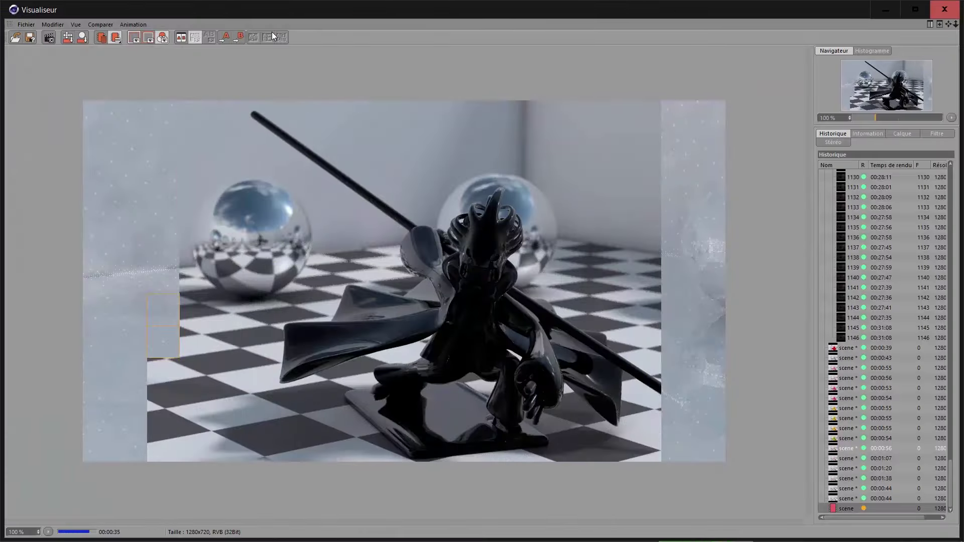
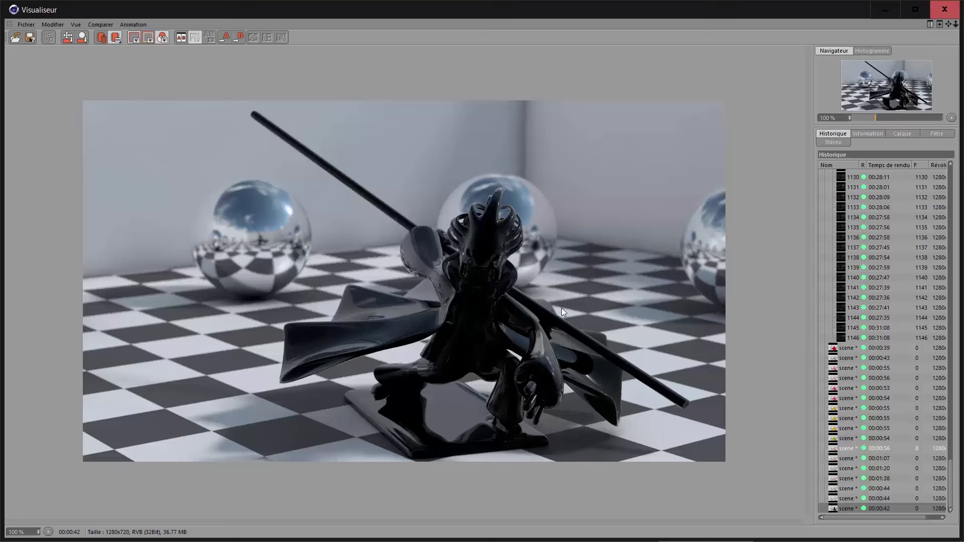
# Step: Set the conductor reflection's Fresnel IOR to 5, then to 2
pyautogui.click(945, 7)
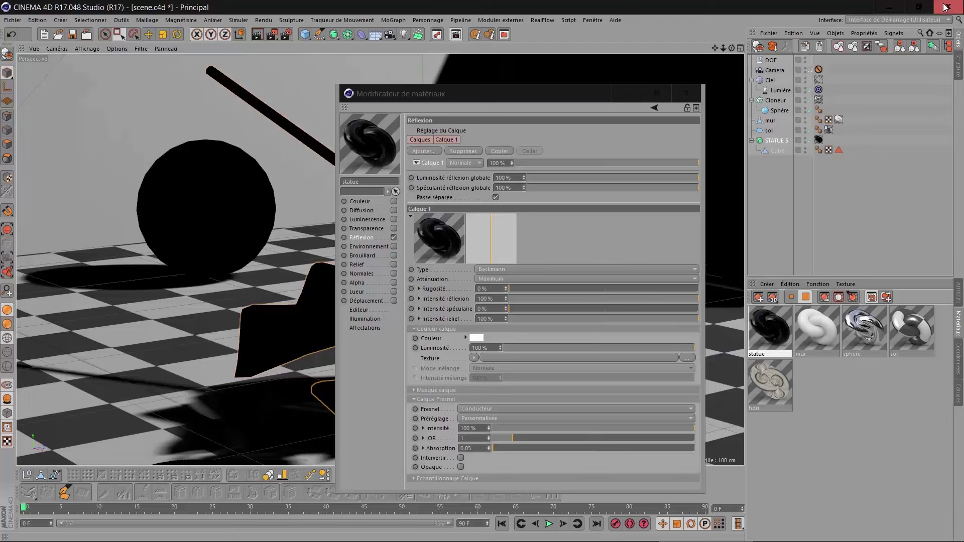
pyautogui.click(479, 437)
pyautogui.write('5')
pyautogui.press('Return')
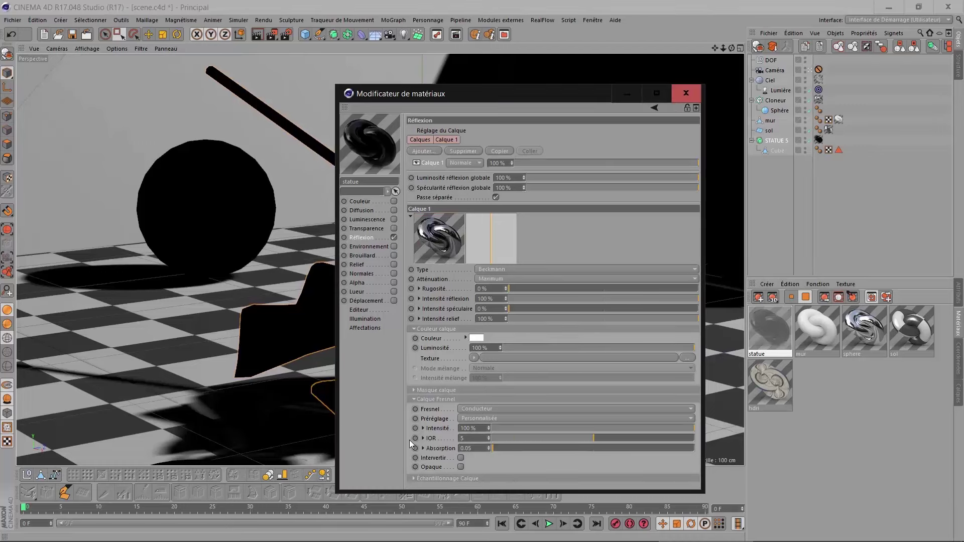
pyautogui.write('2')
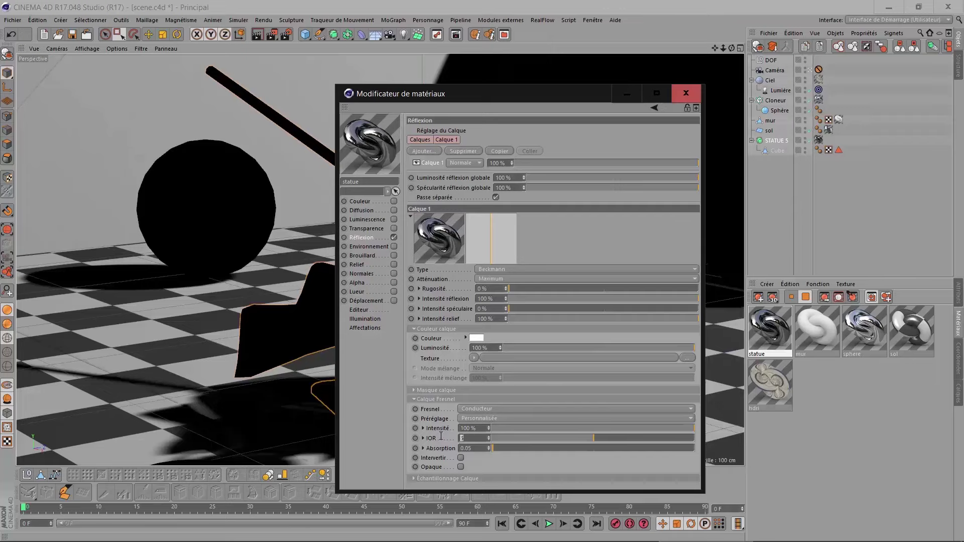
pyautogui.press('Return')
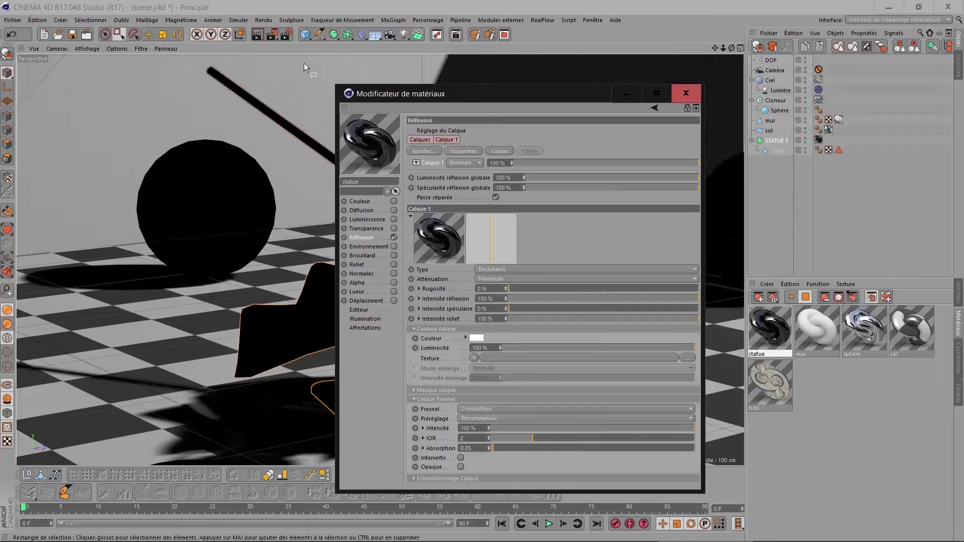
# Step: Render to the Picture Viewer and flip between the 00:00:42 and 00:00:43 renders
pyautogui.click(271, 34)
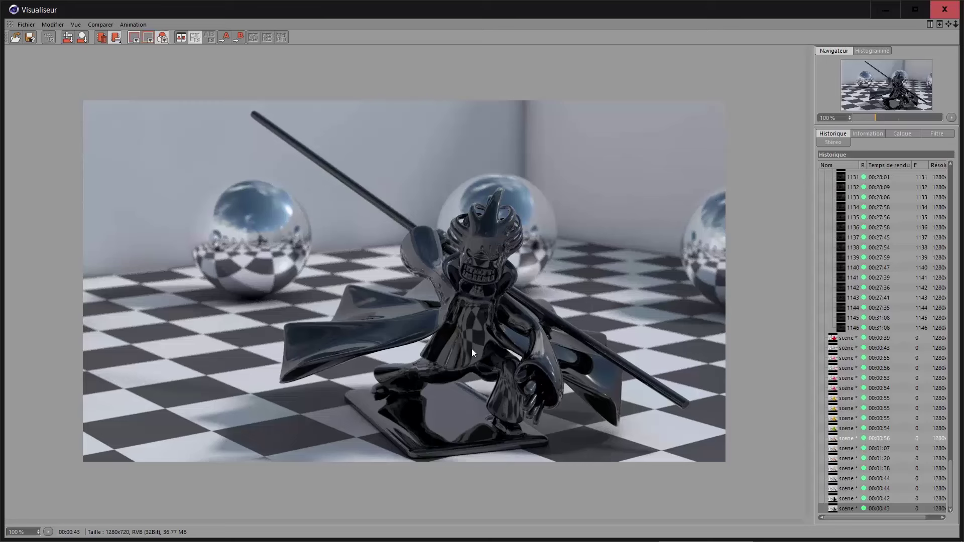
pyautogui.click(878, 499)
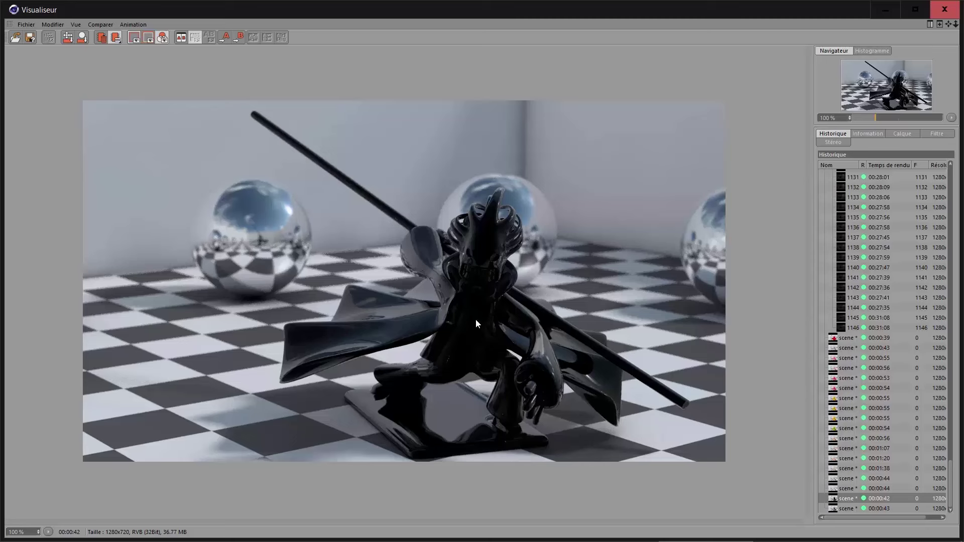
pyautogui.click(850, 507)
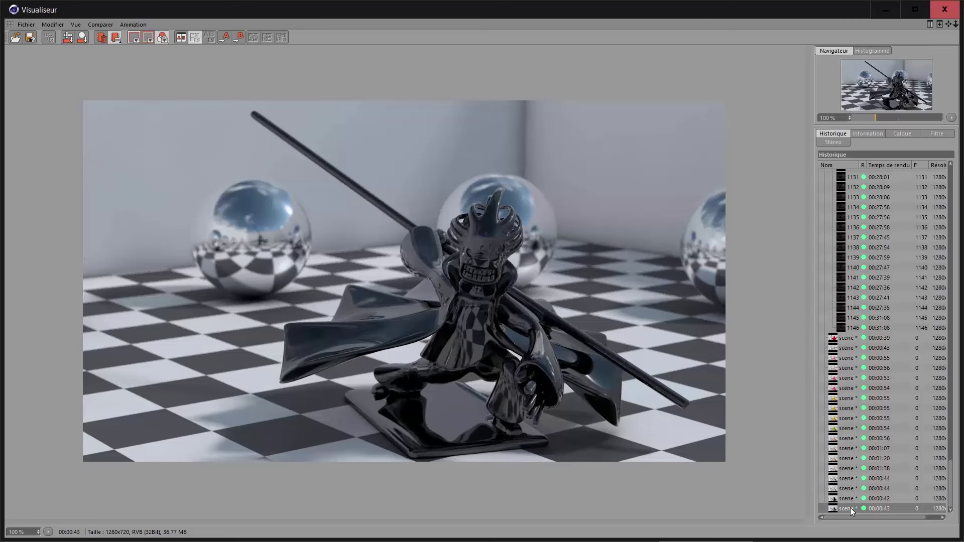
pyautogui.press('Up')
pyautogui.press('Down')
pyautogui.press('Up')
pyautogui.press('Down')
pyautogui.press('Up')
pyautogui.press('Down')
pyautogui.press('Up')
pyautogui.press('Down')
pyautogui.press('Up')
pyautogui.press('Down')
pyautogui.press('Up')
pyautogui.press('Down')
pyautogui.press('Up')
pyautogui.press('Down')
pyautogui.press('Up')
pyautogui.press('Down')
pyautogui.press('Up')
pyautogui.press('Down')
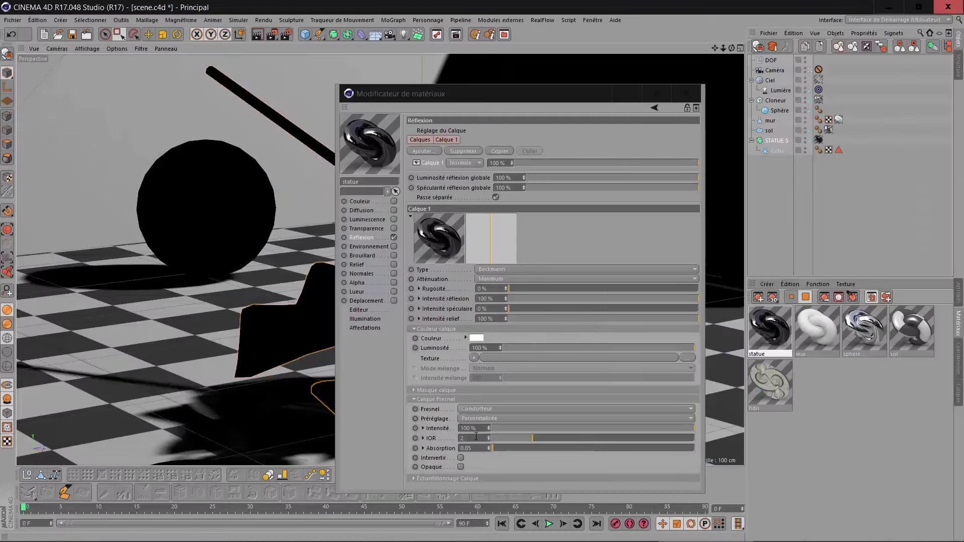
# Step: Set the conductor Fresnel IOR to 1 and the absorption to 0.5
pyautogui.click(475, 438)
pyautogui.write('1')
pyautogui.press('Tab')
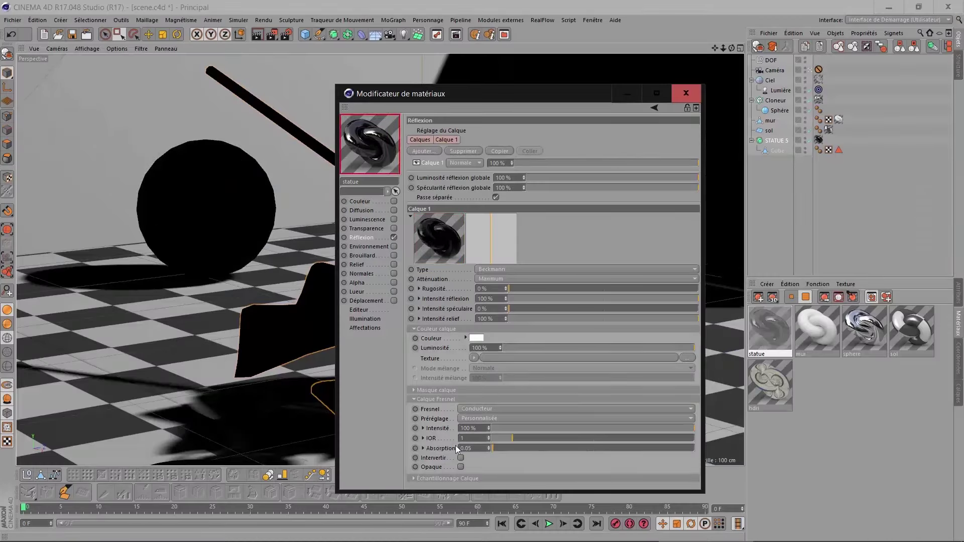
pyautogui.write('1')
pyautogui.press('Return')
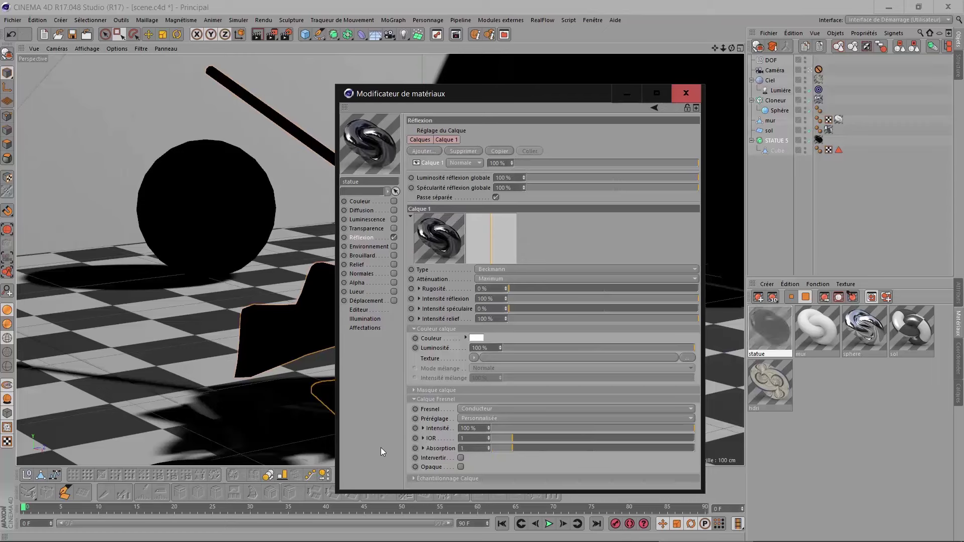
pyautogui.doubleClick(485, 448)
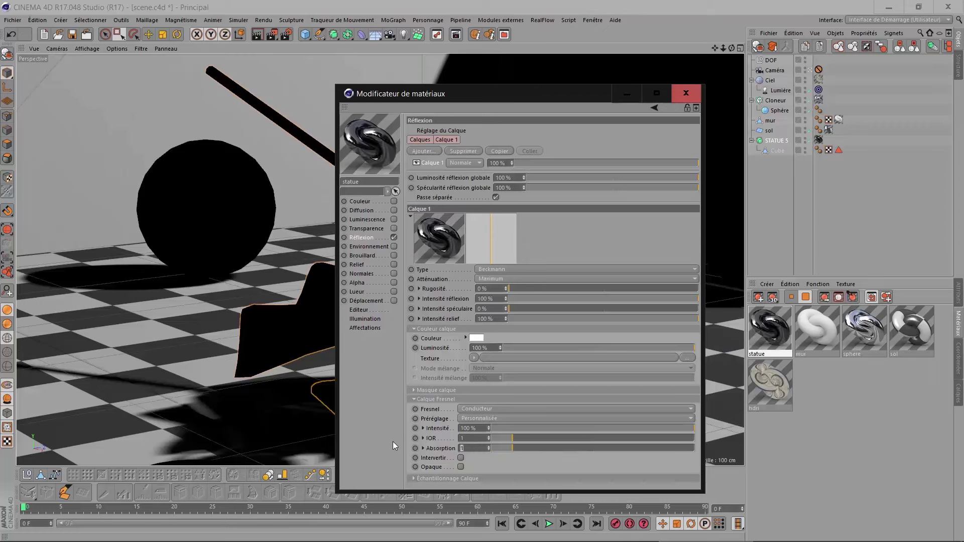
pyautogui.write('0.5')
pyautogui.press('Return')
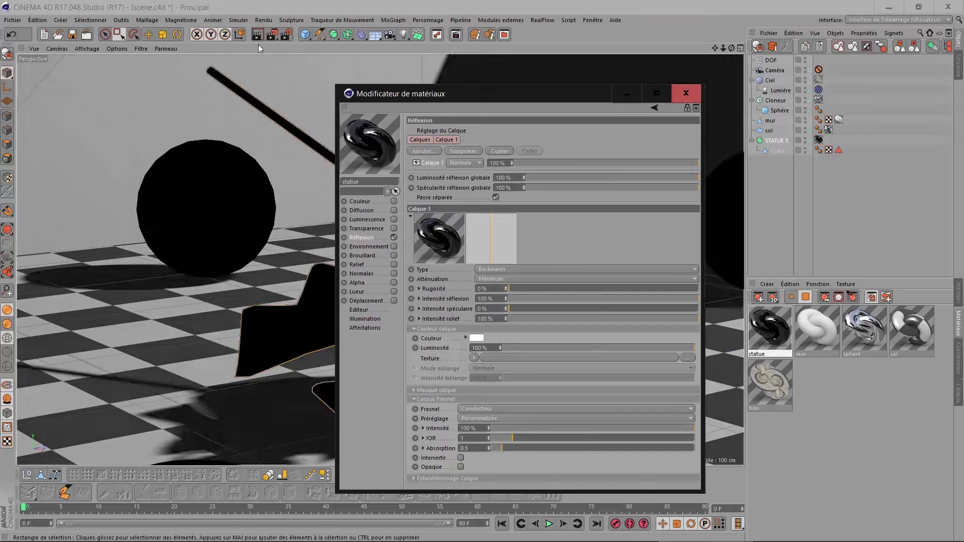
# Step: Render the scene, compare it against the 00:00:42 render, then close the viewer
pyautogui.click(272, 33)
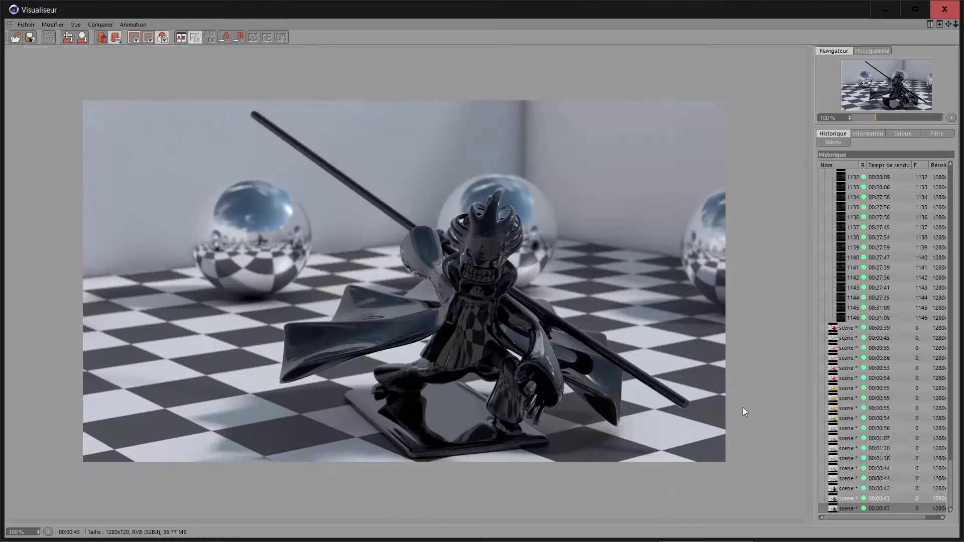
pyautogui.click(881, 488)
pyautogui.click(881, 508)
pyautogui.click(881, 487)
pyautogui.click(880, 508)
pyautogui.click(881, 489)
pyautogui.click(880, 488)
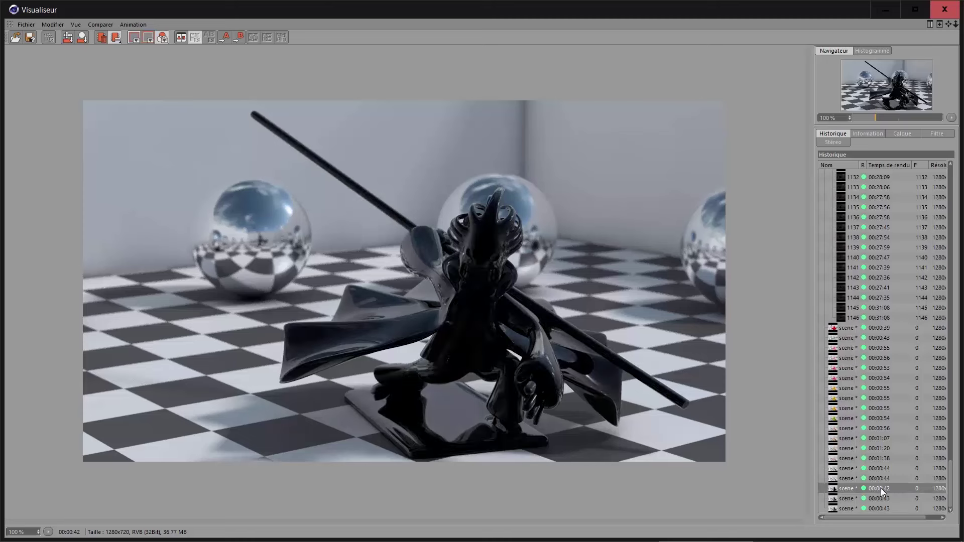
pyautogui.click(878, 509)
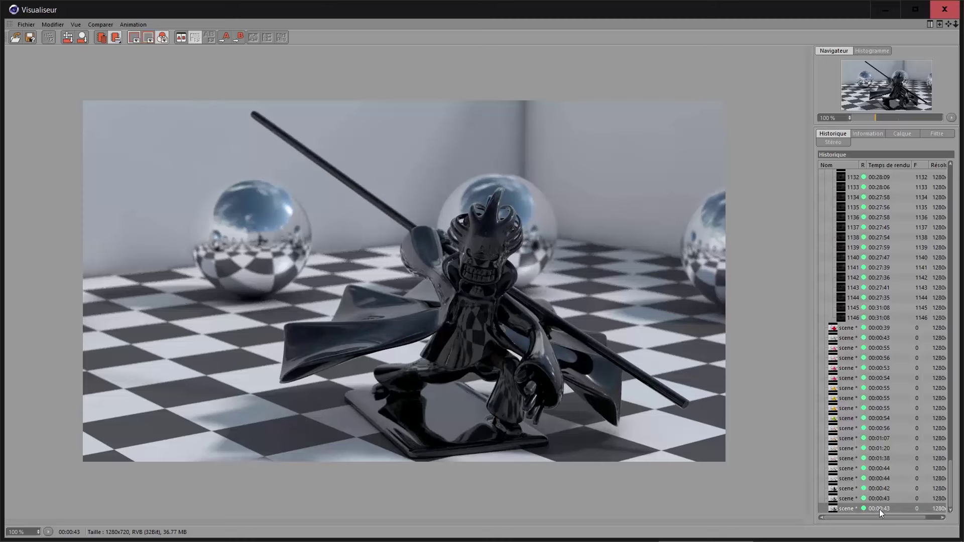
pyautogui.click(879, 488)
pyautogui.click(880, 508)
pyautogui.click(880, 489)
pyautogui.click(880, 508)
pyautogui.click(882, 496)
pyautogui.click(944, 9)
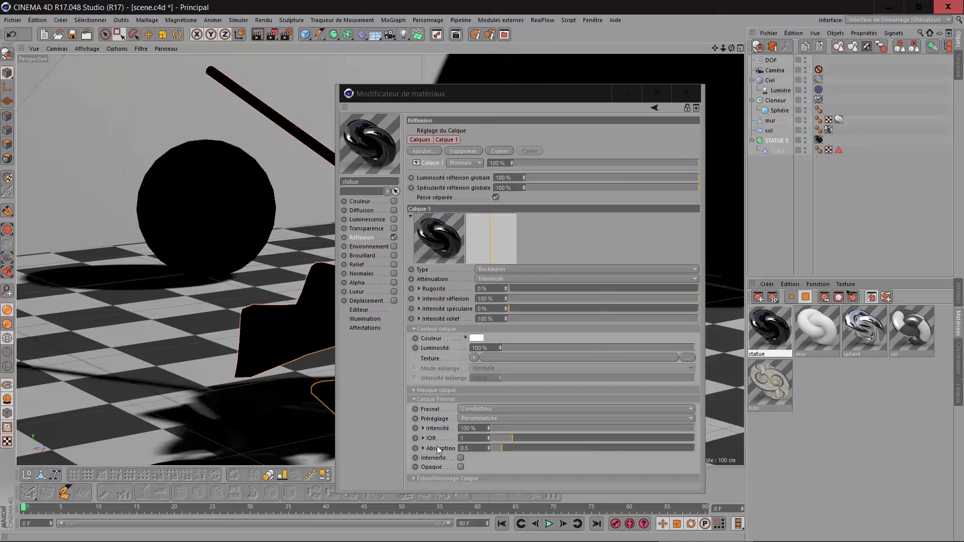
# Step: Switch the reflection Fresnel to Diélectrique and enter a first IOR value
pyautogui.click(476, 408)
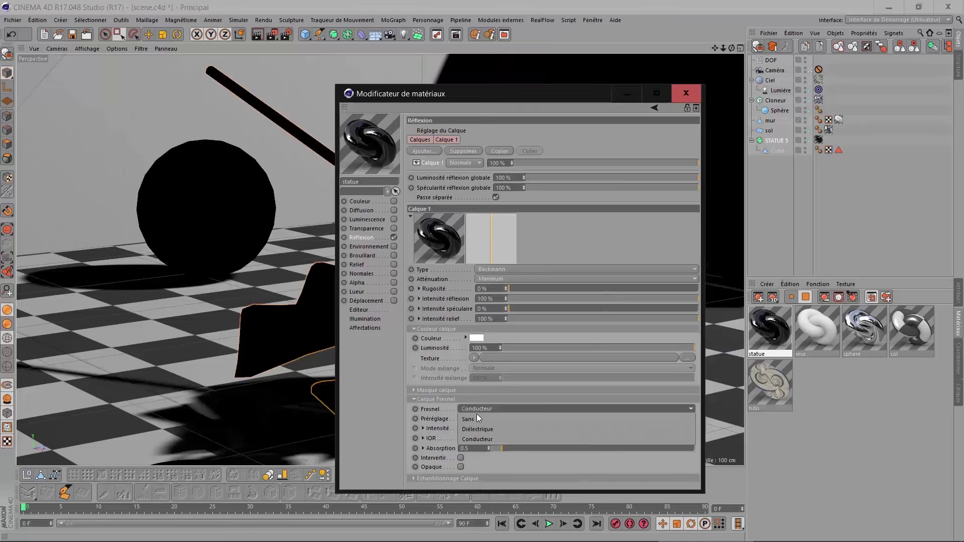
pyautogui.click(481, 430)
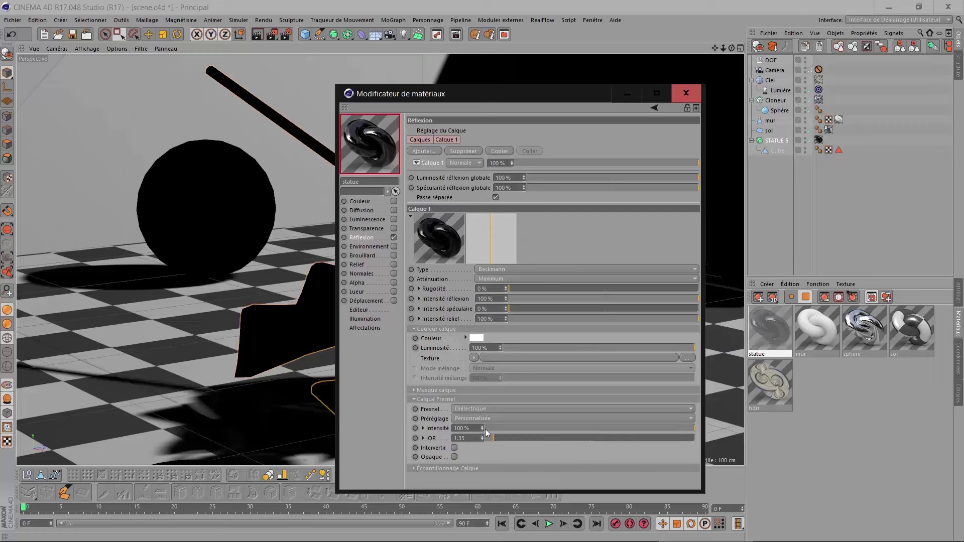
pyautogui.click(460, 438)
pyautogui.write('.5')
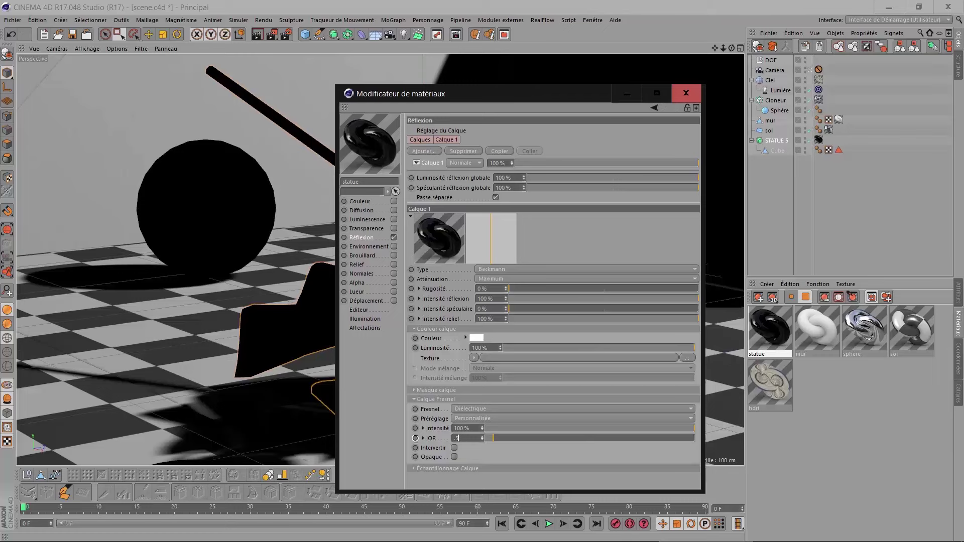
pyautogui.press('Return')
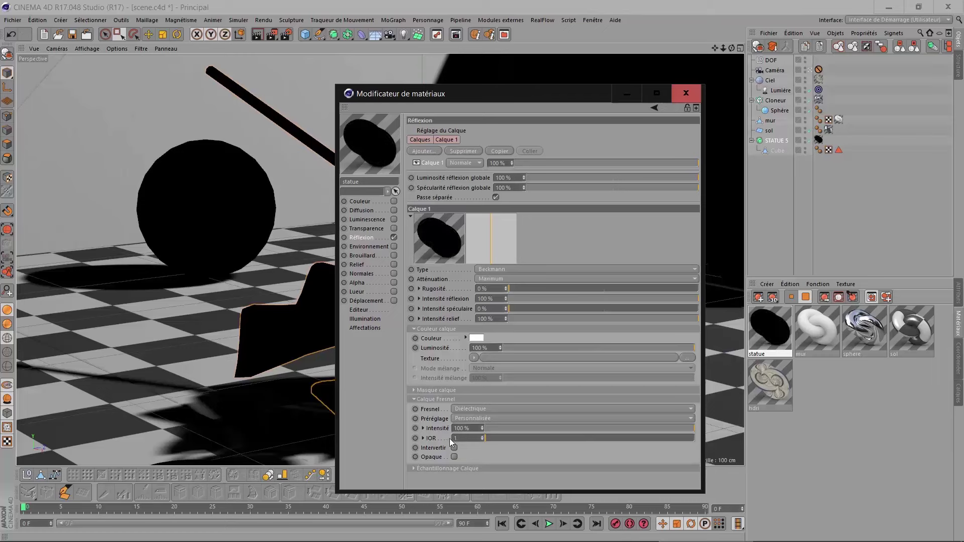
# Step: Try dielectric IOR values 1.07, 1.11, 1.15 and 1.25
pyautogui.write('.07')
pyautogui.press('Return')
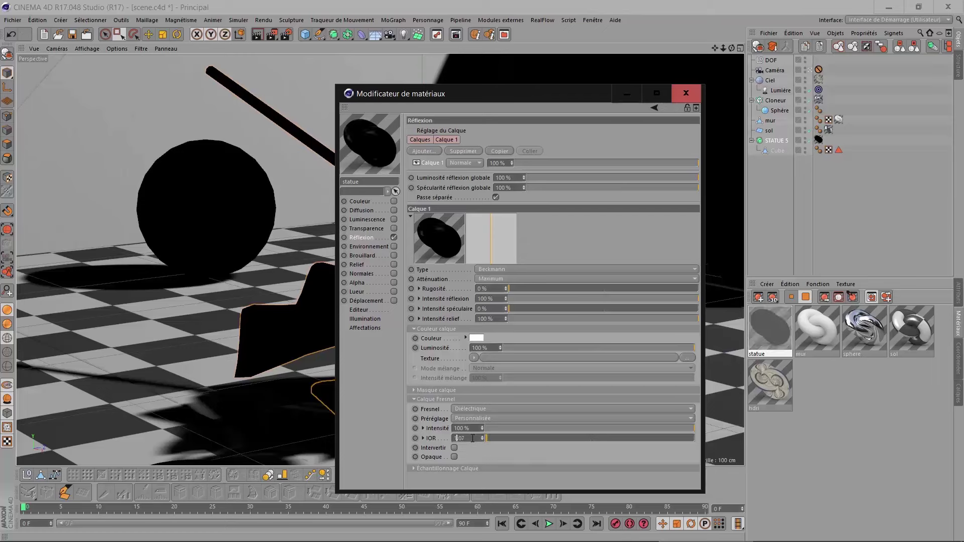
pyautogui.press('BackSpace')
pyautogui.press('BackSpace')
pyautogui.write('11')
pyautogui.press('Return')
pyautogui.press('BackSpace')
pyautogui.write('5')
pyautogui.press('Return')
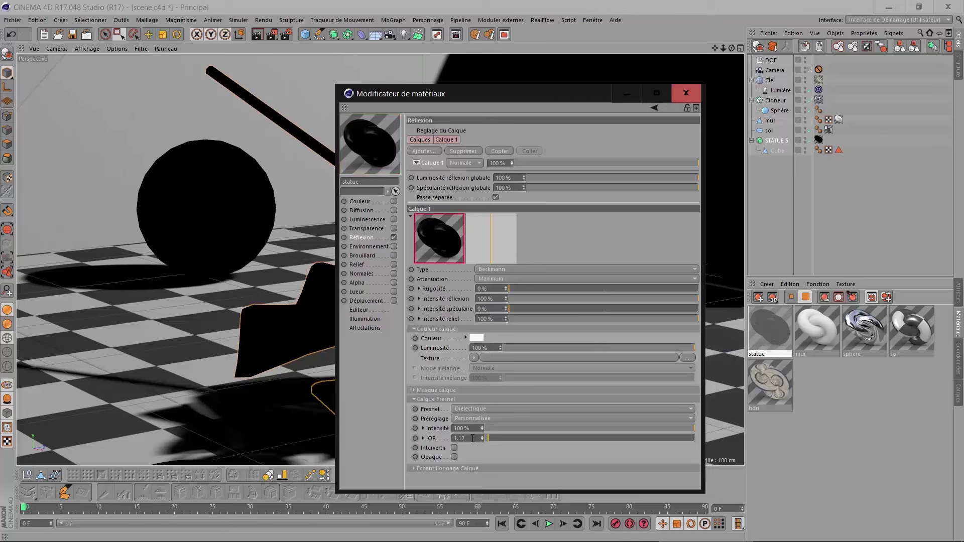
pyautogui.press('Return')
pyautogui.press('BackSpace')
pyautogui.press('BackSpace')
pyautogui.write('25')
pyautogui.press('Return')
# Step: Try IOR values 1.17, 1.29, 1.33 and 1.08, settling on 1.05
pyautogui.press('BackSpace')
pyautogui.press('BackSpace')
pyautogui.write('17')
pyautogui.press('Return')
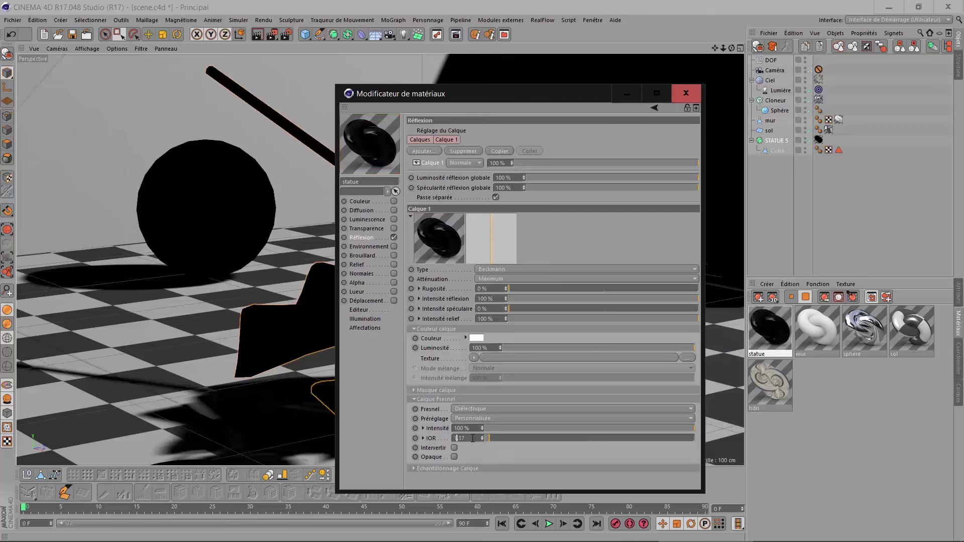
pyautogui.press('BackSpace')
pyautogui.press('BackSpace')
pyautogui.write('29')
pyautogui.press('Return')
pyautogui.press('BackSpace')
pyautogui.press('BackSpace')
pyautogui.write('33')
pyautogui.press('Return')
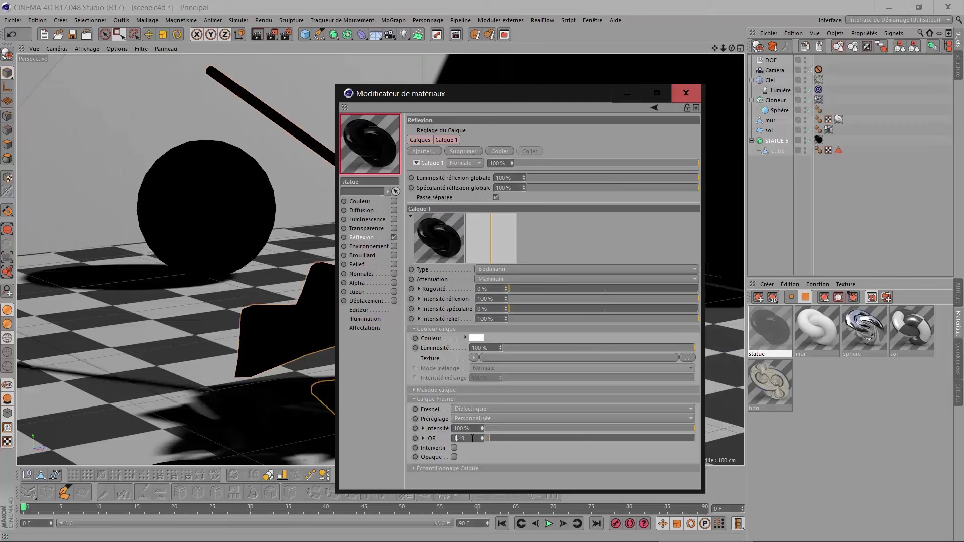
pyautogui.press('BackSpace')
pyautogui.press('BackSpace')
pyautogui.write('08')
pyautogui.press('Return')
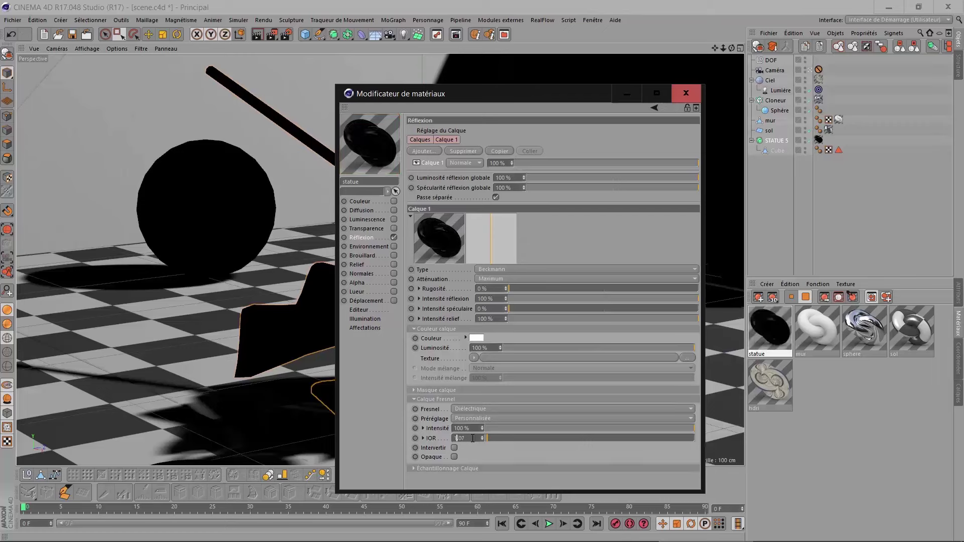
pyautogui.press('BackSpace')
pyautogui.press('BackSpace')
pyautogui.write('05')
pyautogui.press('Return')
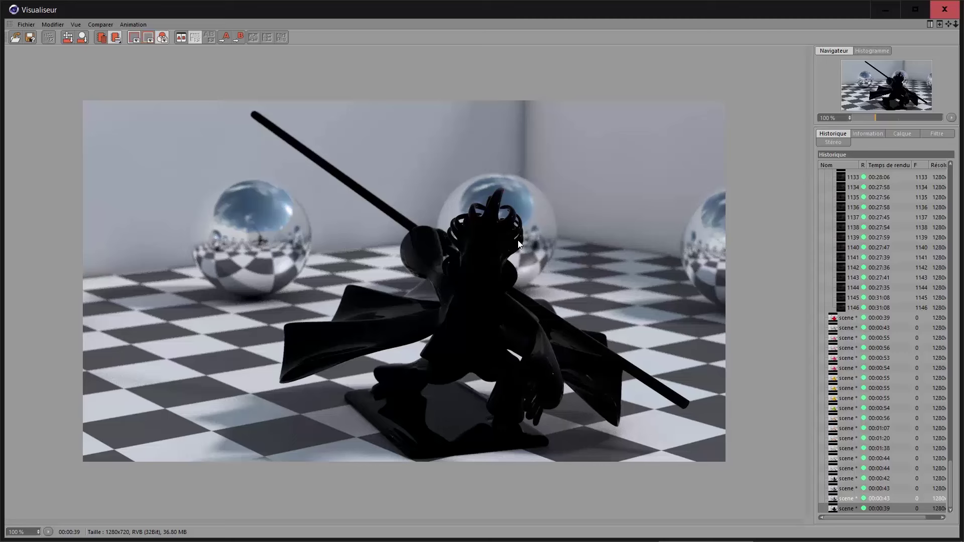
# Step: Set the reflection intensity to 200%
pyautogui.click(945, 9)
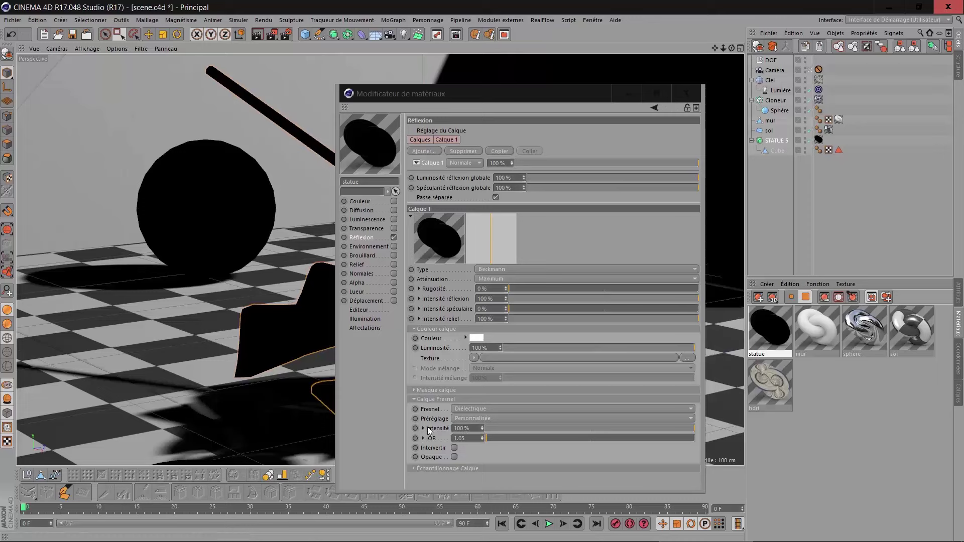
pyautogui.click(462, 428)
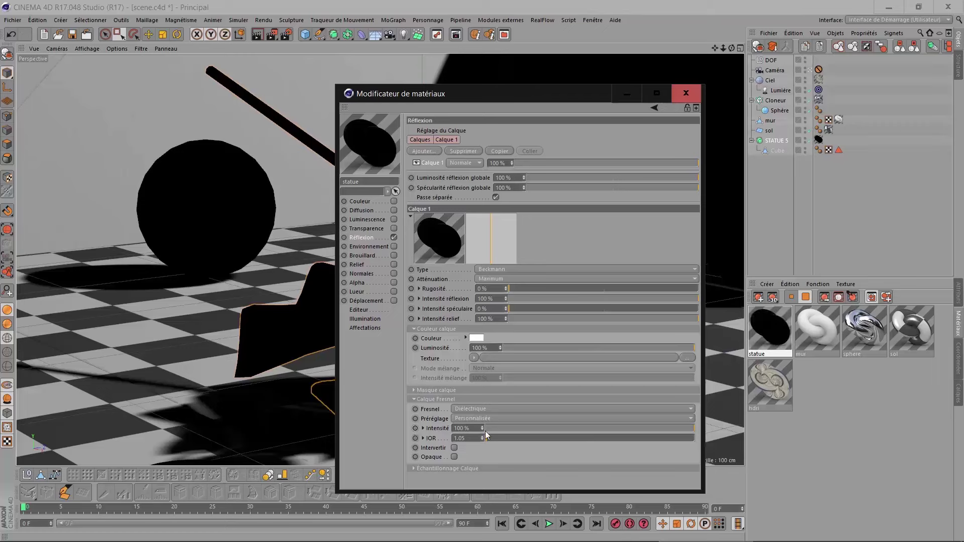
pyautogui.press('Tab')
pyautogui.write('200')
pyautogui.press('Return')
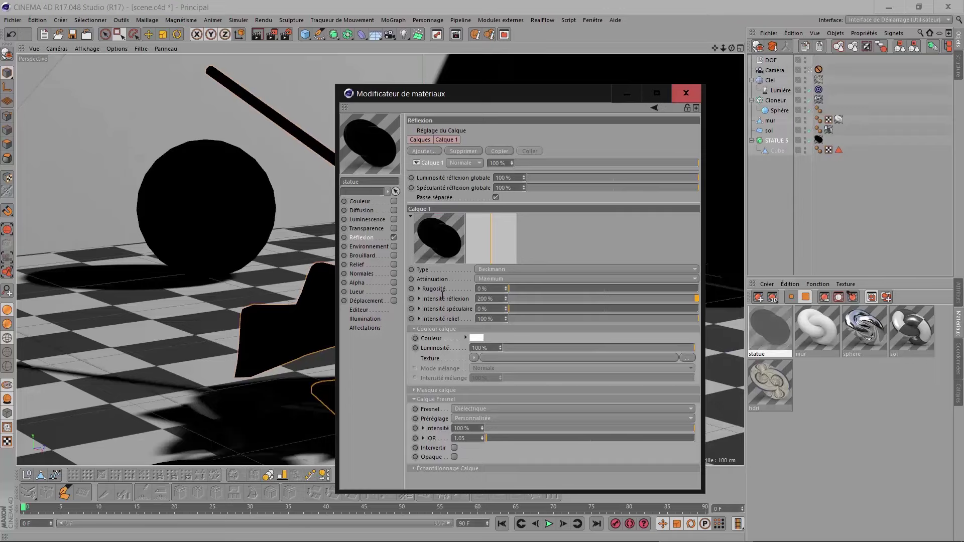
# Step: Render to the Picture Viewer and compare the 00:00:39 and 00:00:37 renders
pyautogui.click(271, 34)
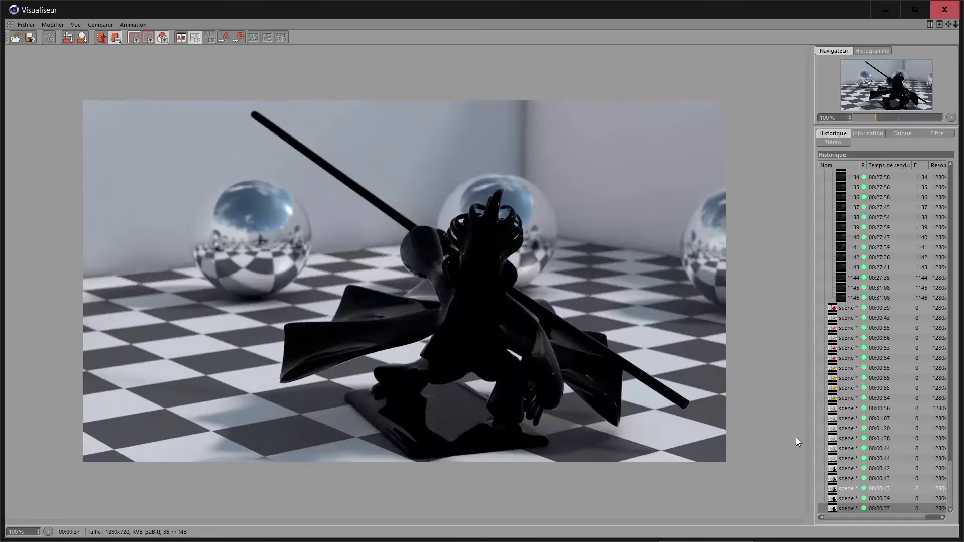
pyautogui.click(854, 497)
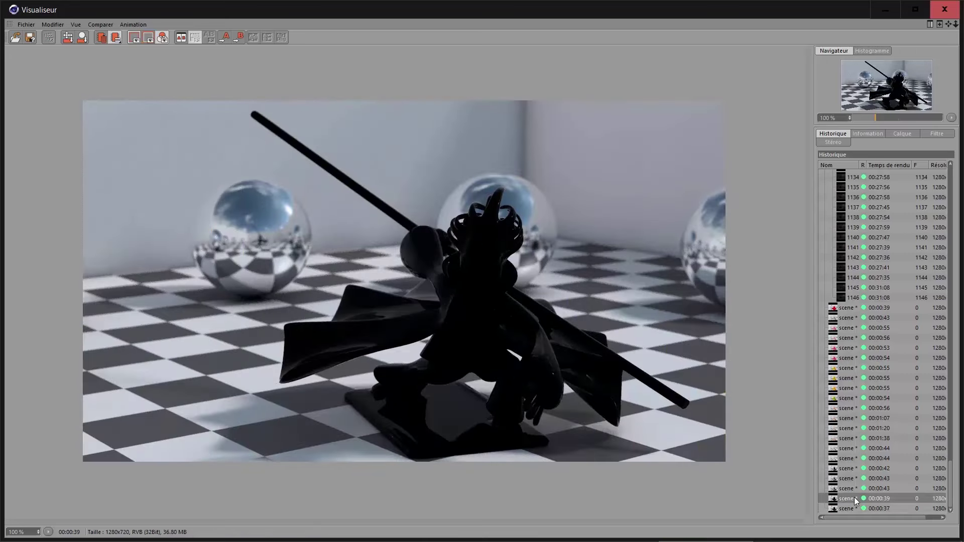
pyautogui.press('Down')
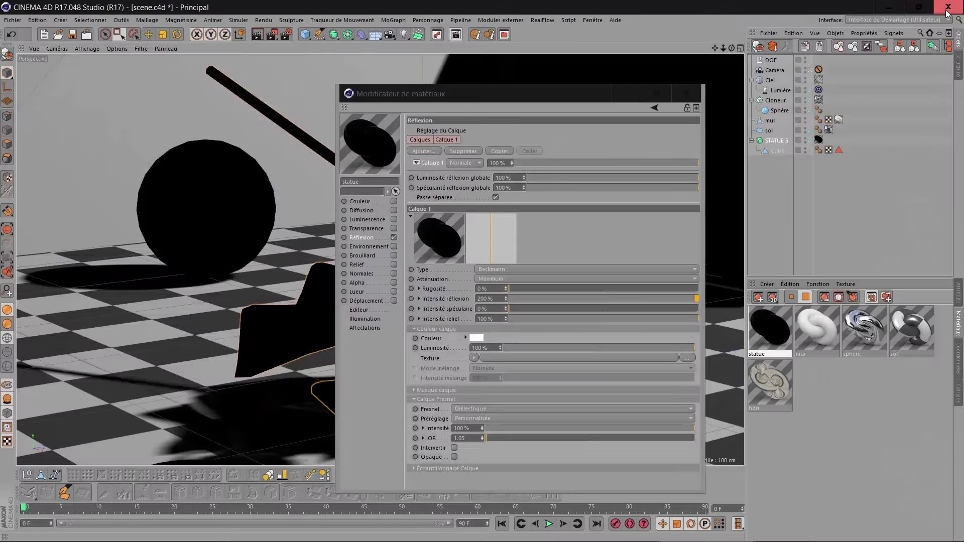
# Step: Set reflection intensity to 100% and the layer brightness to 300%
pyautogui.click(944, 9)
pyautogui.click(495, 298)
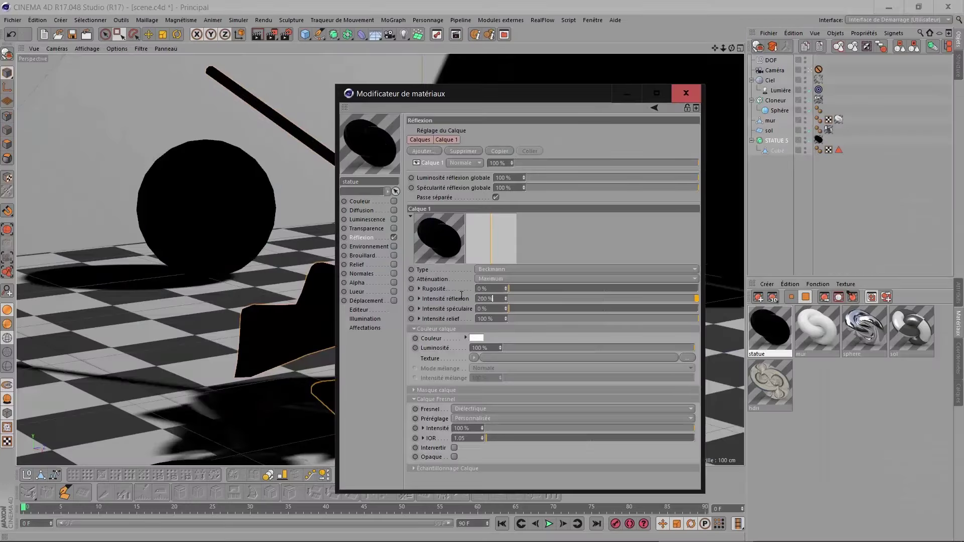
pyautogui.write('100')
pyautogui.press('Return')
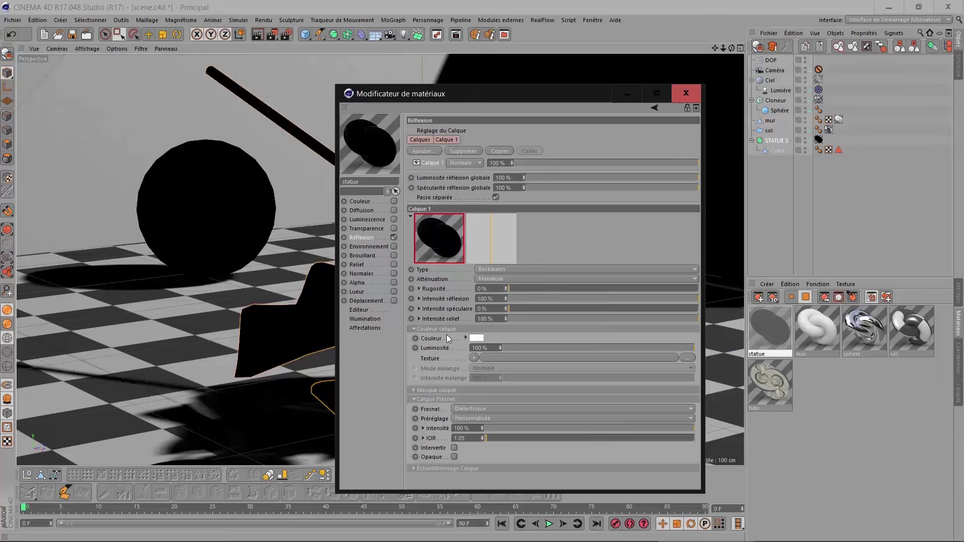
pyautogui.click(482, 347)
pyautogui.write('300')
pyautogui.press('Return')
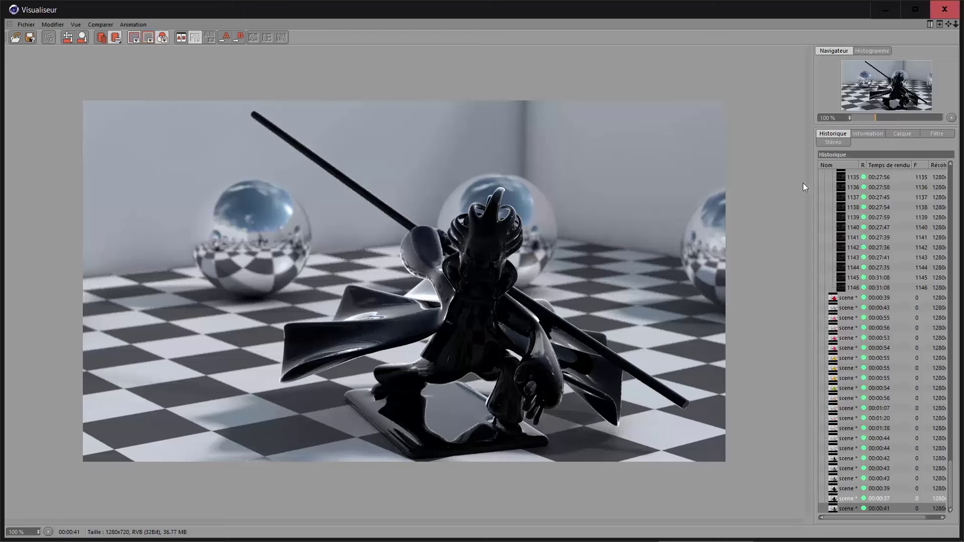
# Step: Change the Fresnel IOR to 1.01 and render the scene to the Picture Viewer
pyautogui.click(945, 9)
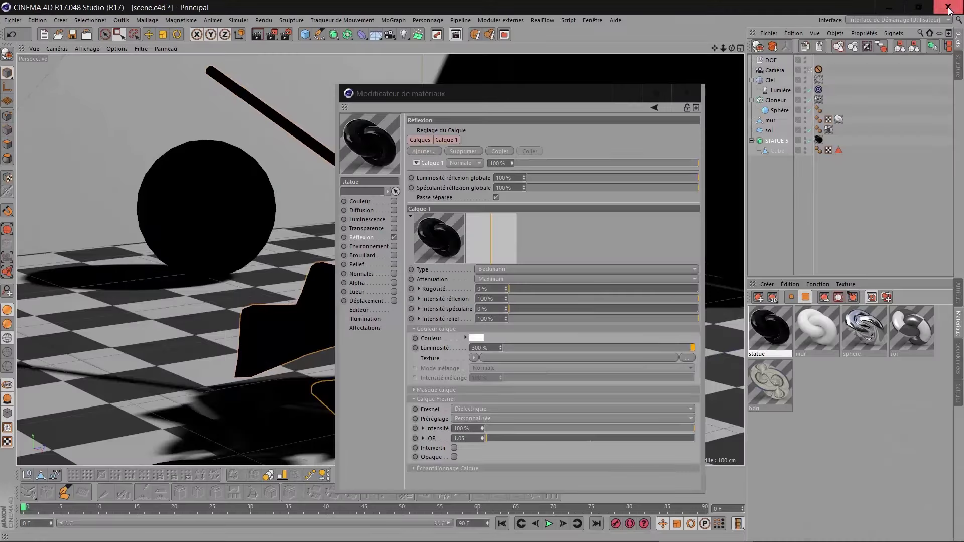
pyautogui.click(470, 439)
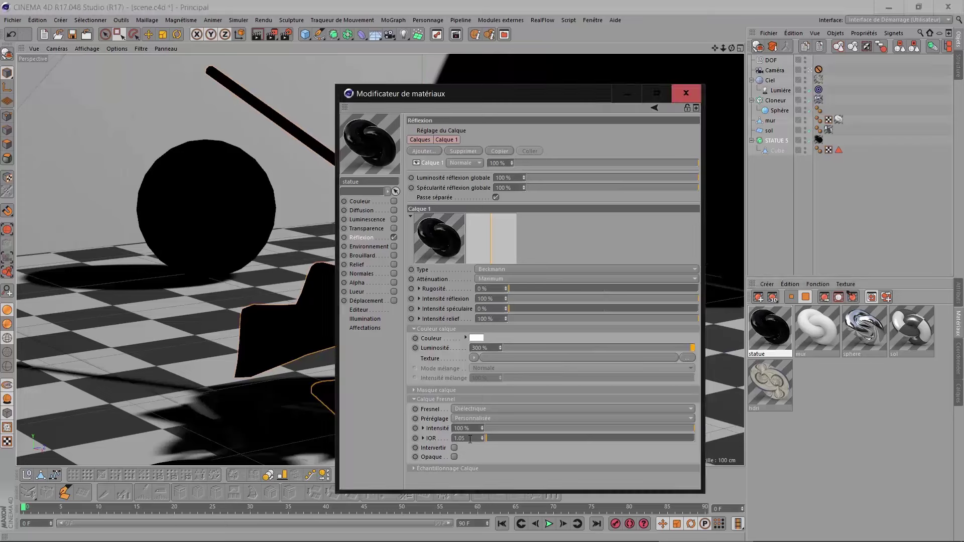
pyautogui.write('1.02')
pyautogui.press('Return')
pyautogui.press('BackSpace')
pyautogui.write('1')
pyautogui.press('Return')
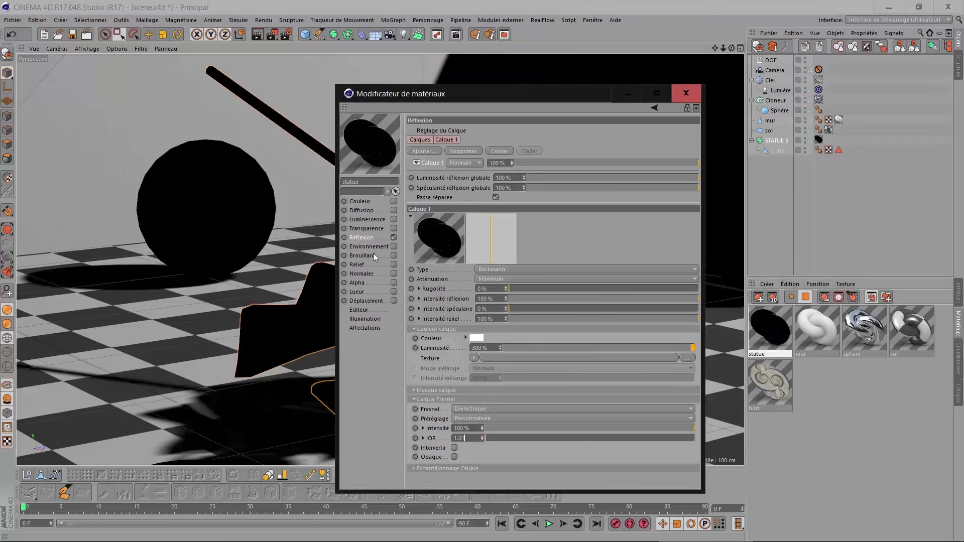
pyautogui.click(271, 34)
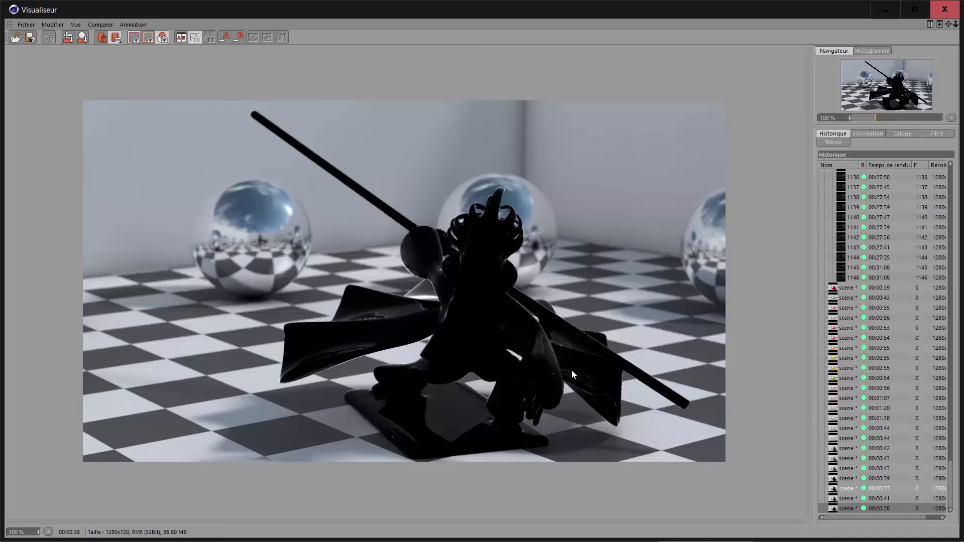
# Step: Set the reflection layer's Fresnel to Sans and collapse Calque Fresnel
pyautogui.click(944, 10)
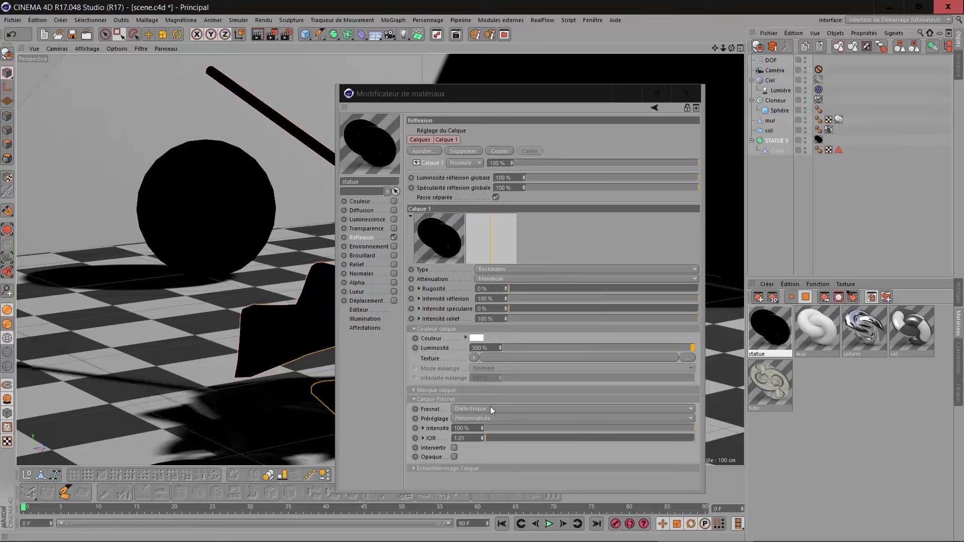
pyautogui.click(462, 410)
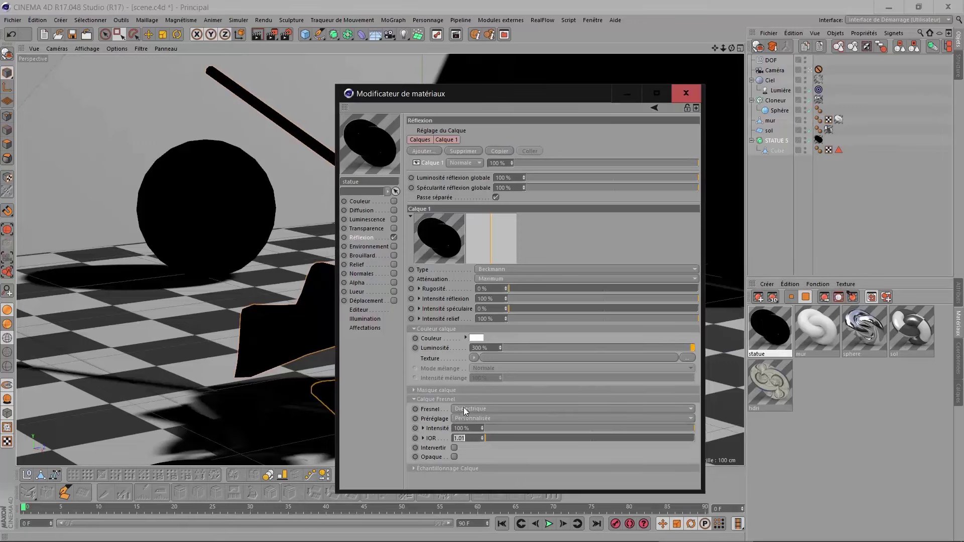
pyautogui.click(464, 409)
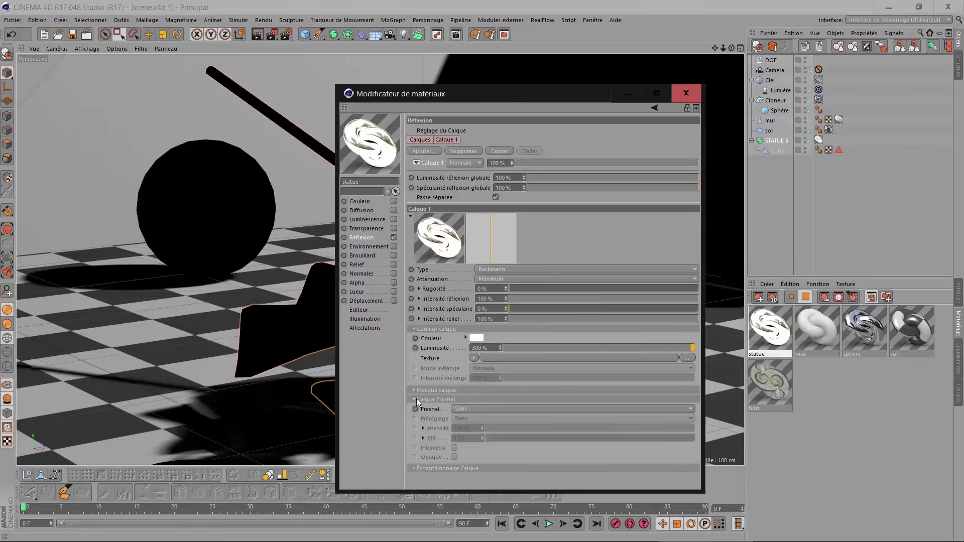
pyautogui.click(414, 399)
# Step: Restore layer brightness to 100%, expand Échantillonnage Calque, and open the render settings
pyautogui.doubleClick(494, 347)
pyautogui.write('100')
pyautogui.press('Return')
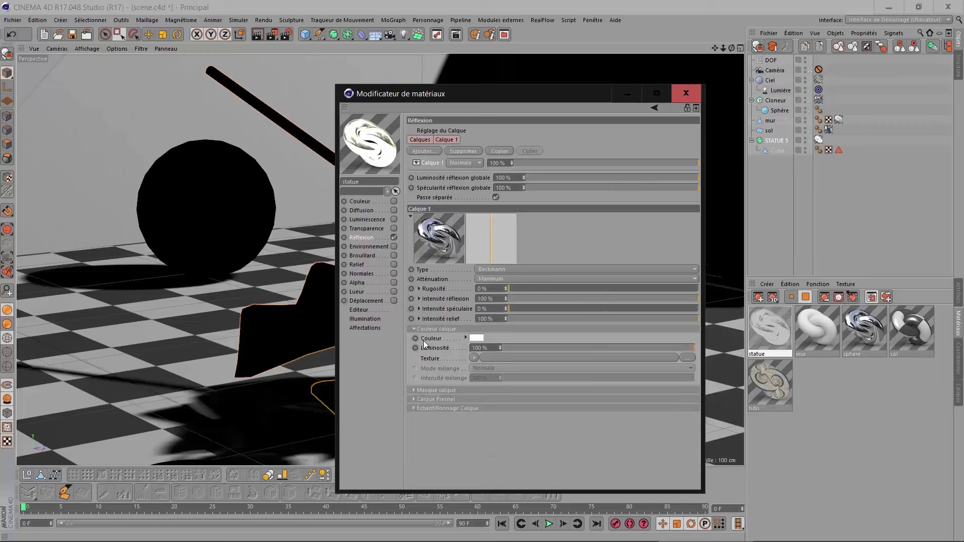
pyautogui.click(414, 409)
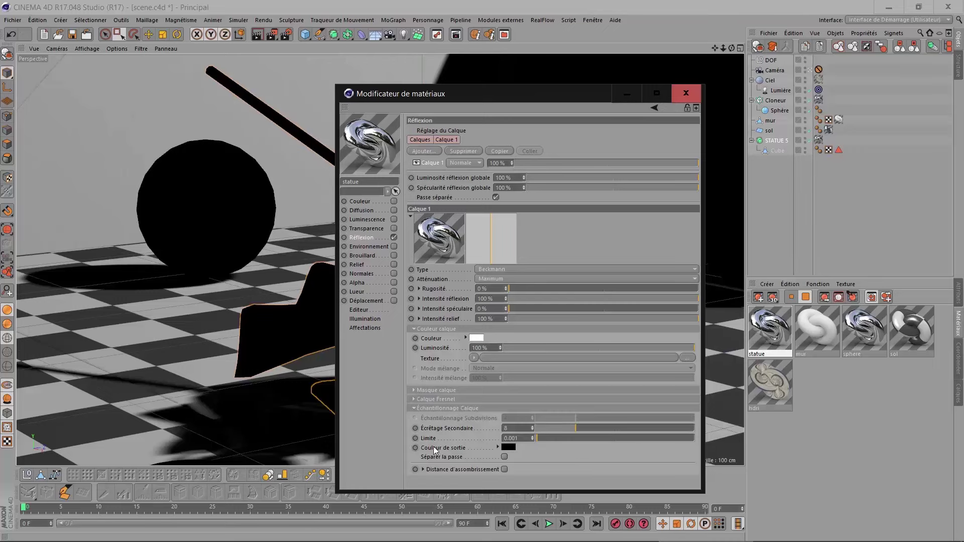
pyautogui.moveTo(526, 96); pyautogui.dragTo(525, 69)
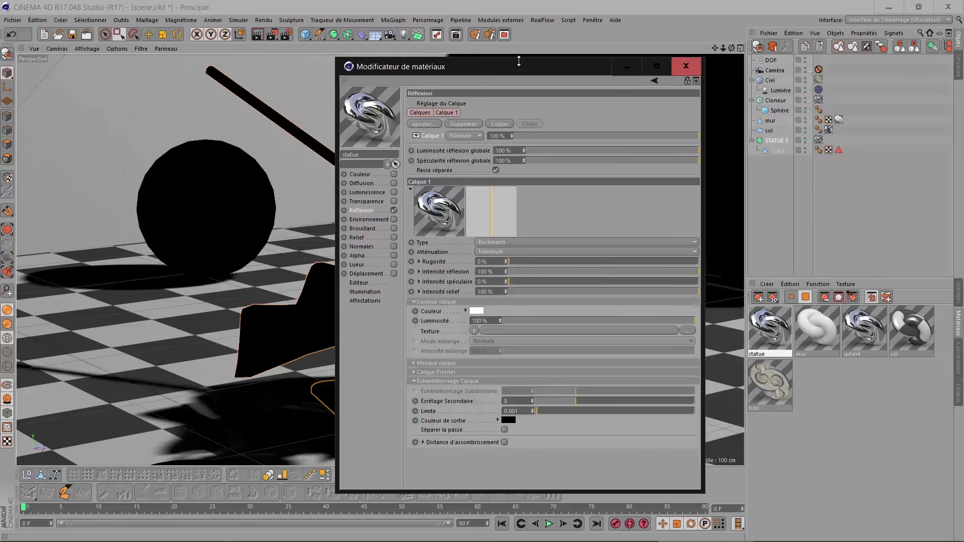
pyautogui.click(285, 36)
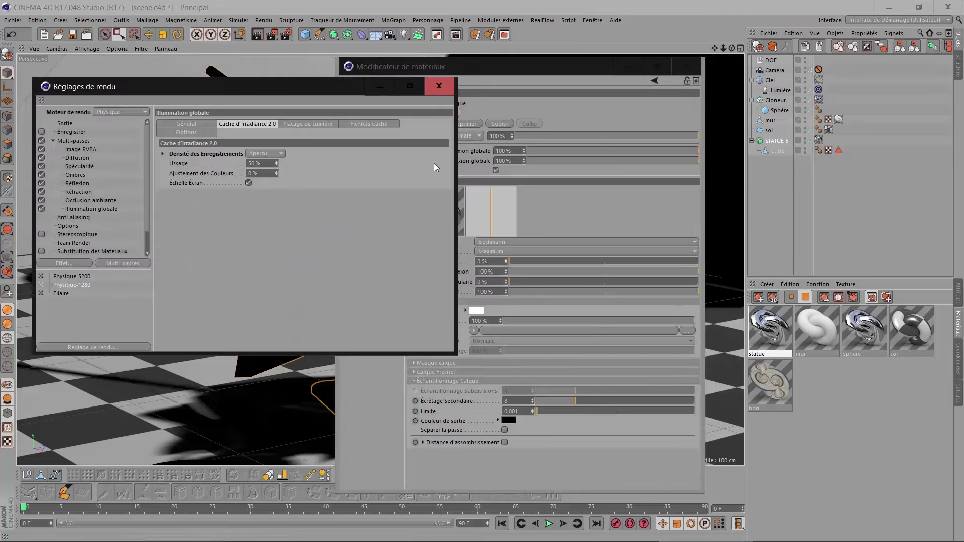
# Step: Try the Rendu complet engine, revert to Physique, and collapse the layer sampling settings
pyautogui.moveTo(456, 169); pyautogui.dragTo(335, 168)
pyautogui.click(108, 113)
pyautogui.click(108, 123)
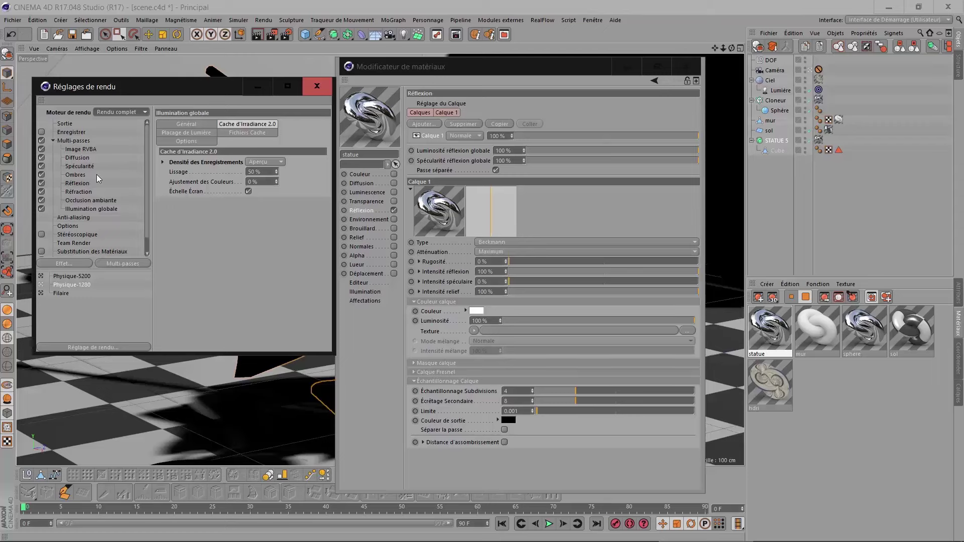
pyautogui.click(112, 112)
pyautogui.click(112, 132)
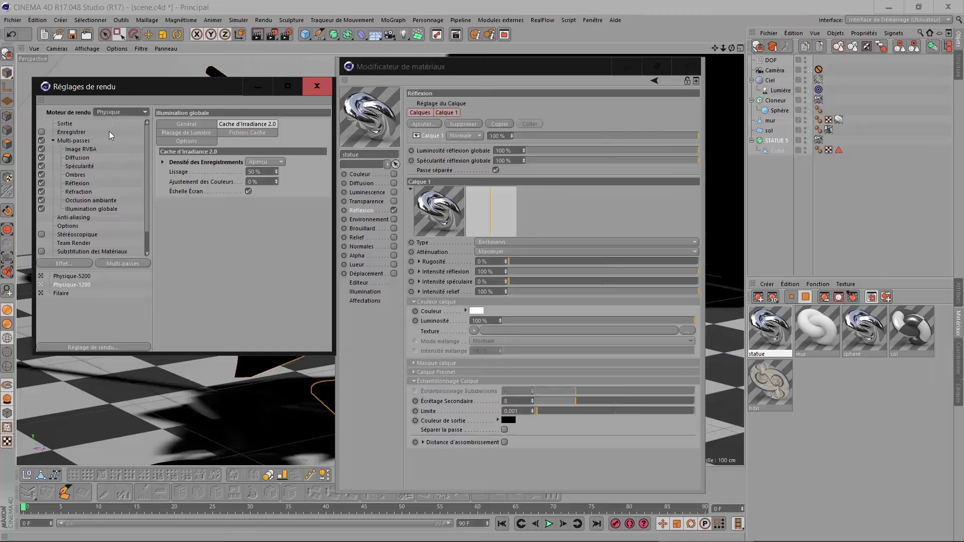
pyautogui.click(414, 381)
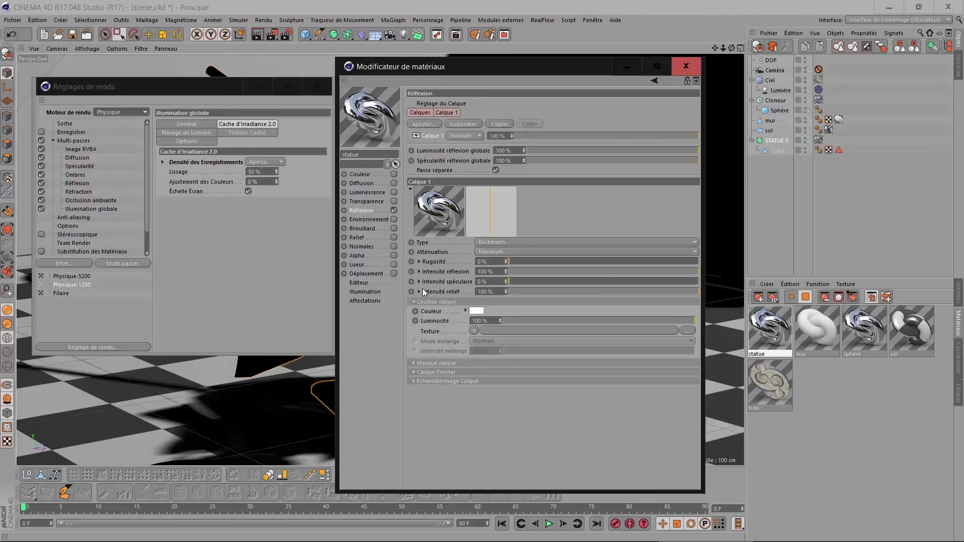
# Step: Give the reflection layer a custom Bruit noise bump texture at 20% global scale
pyautogui.click(317, 86)
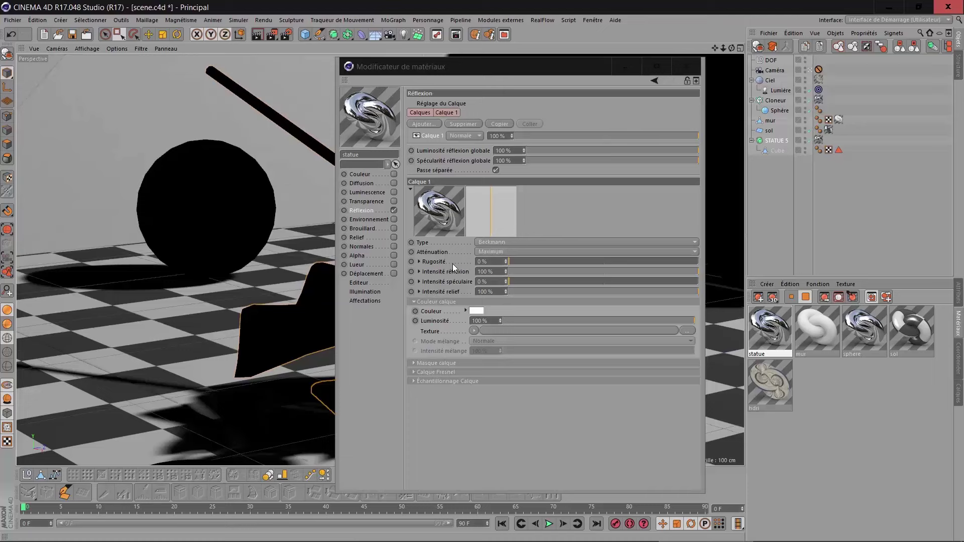
pyautogui.click(419, 292)
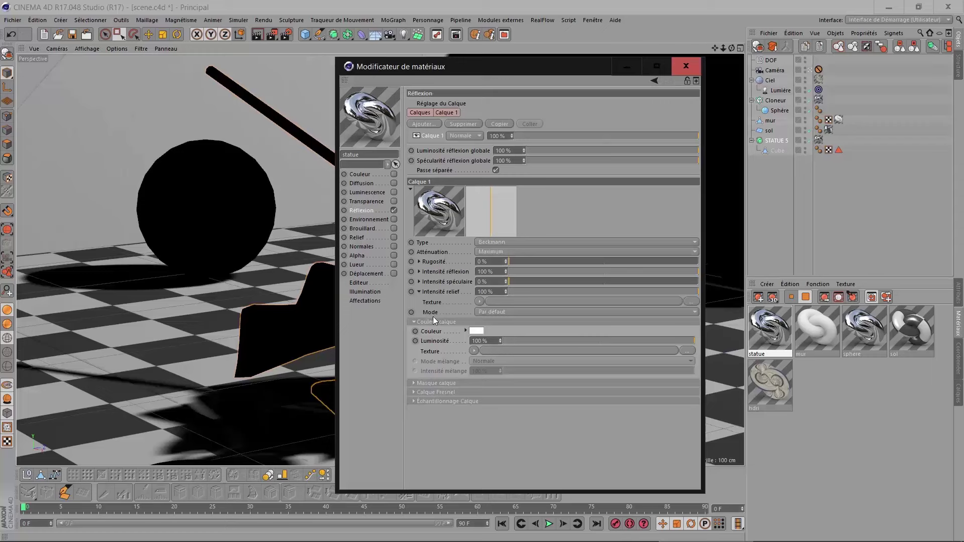
pyautogui.click(498, 314)
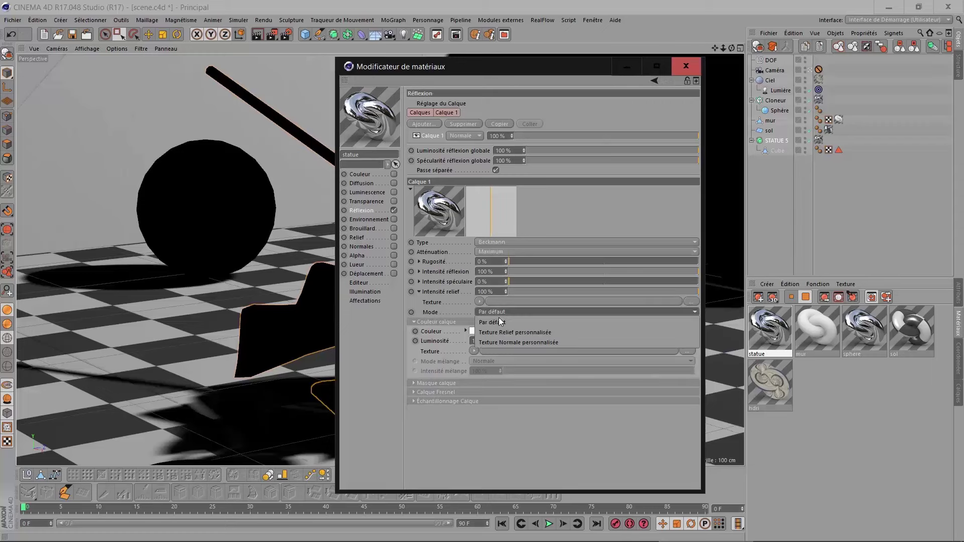
pyautogui.click(489, 332)
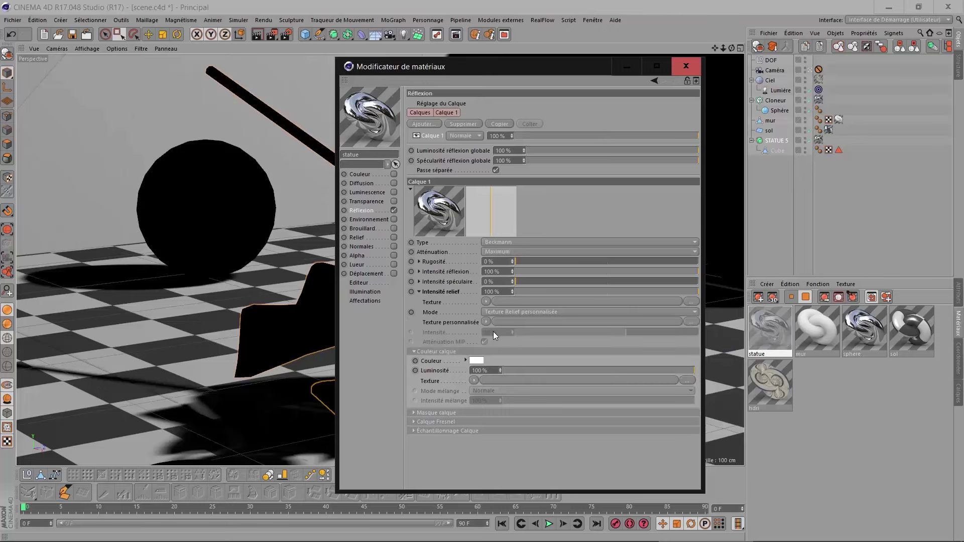
pyautogui.click(486, 321)
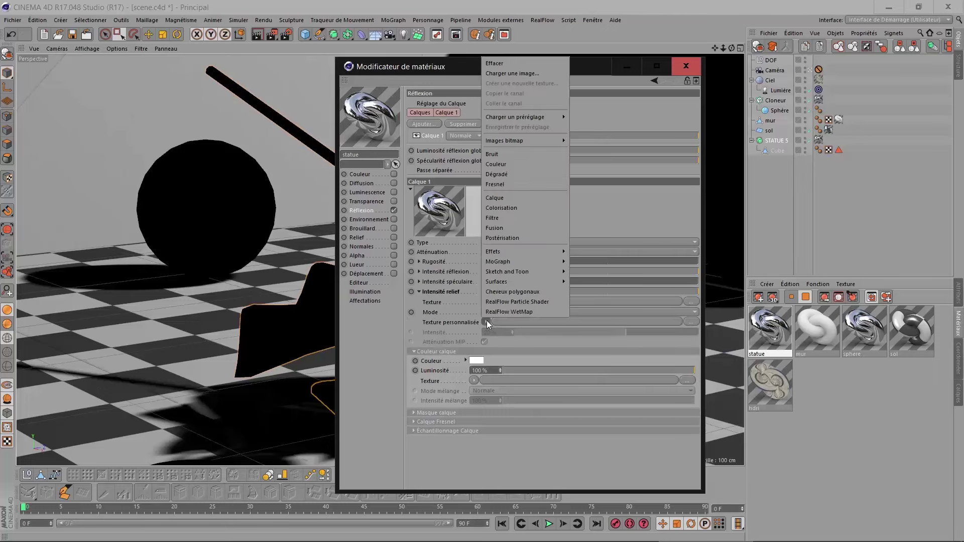
pyautogui.click(510, 155)
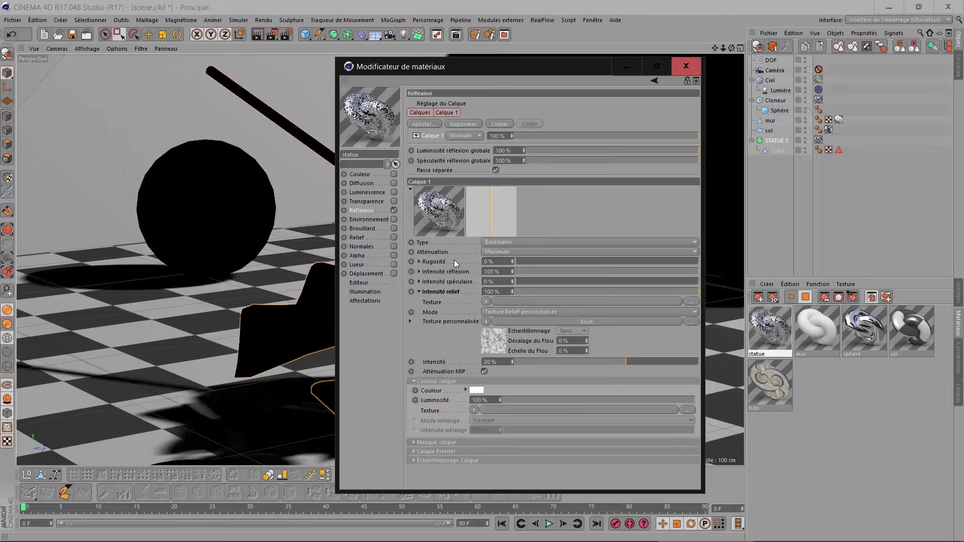
pyautogui.click(497, 338)
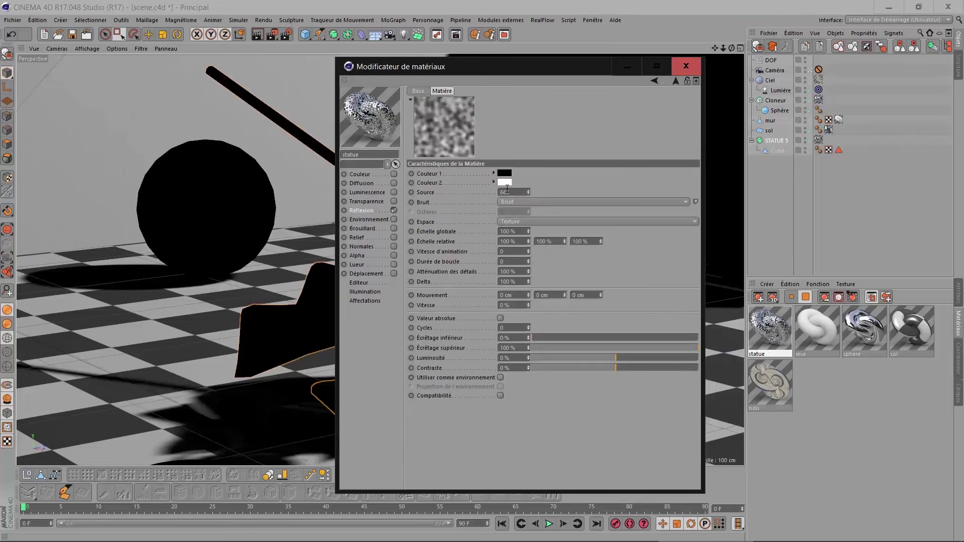
pyautogui.write('20')
pyautogui.press('Return')
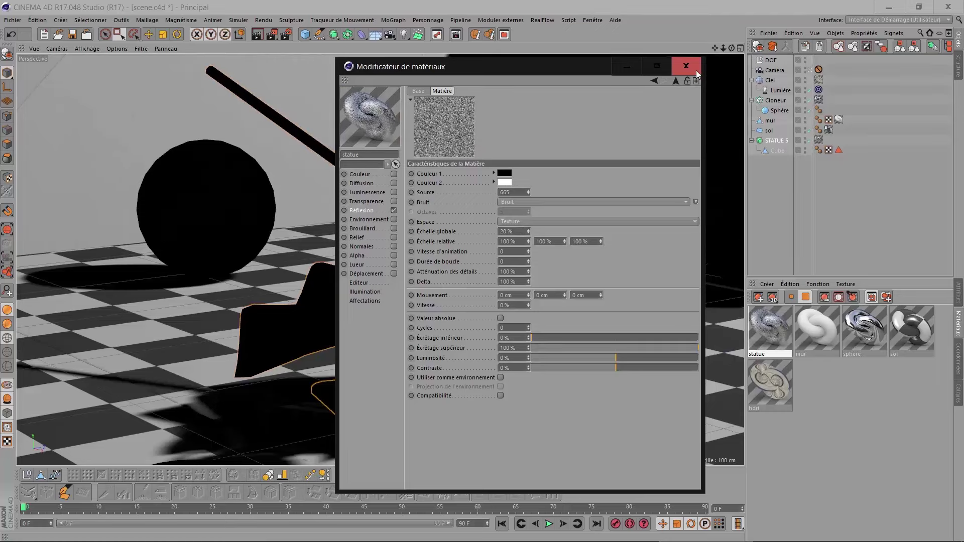
pyautogui.click(652, 80)
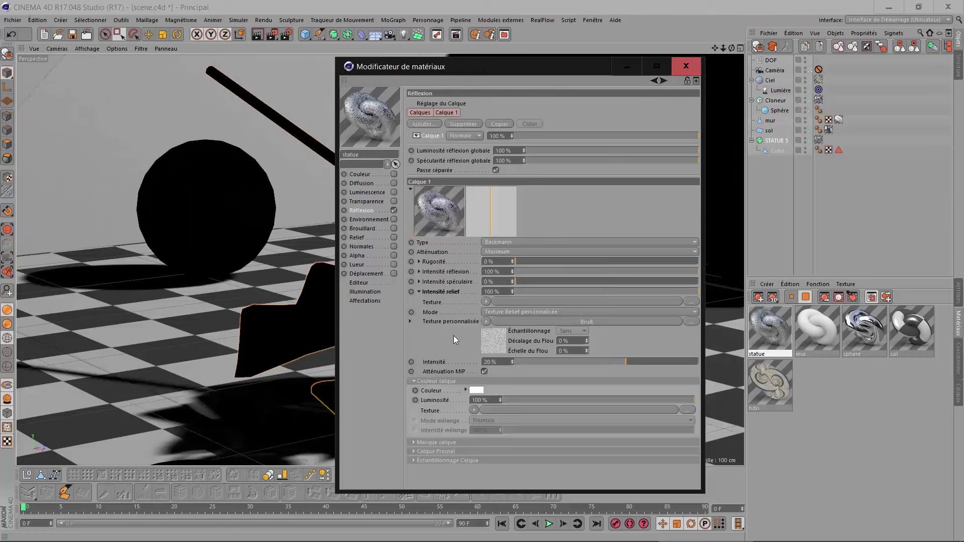
# Step: Lower the bump intensity to 10% and render the chrome statue to the Picture Viewer
pyautogui.doubleClick(489, 362)
pyautogui.write('10')
pyautogui.press('Return')
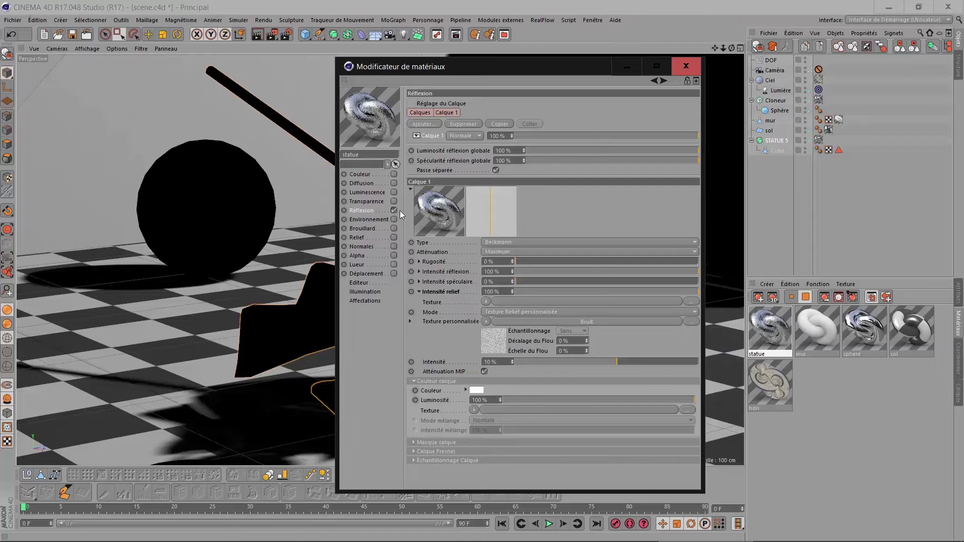
pyautogui.click(272, 35)
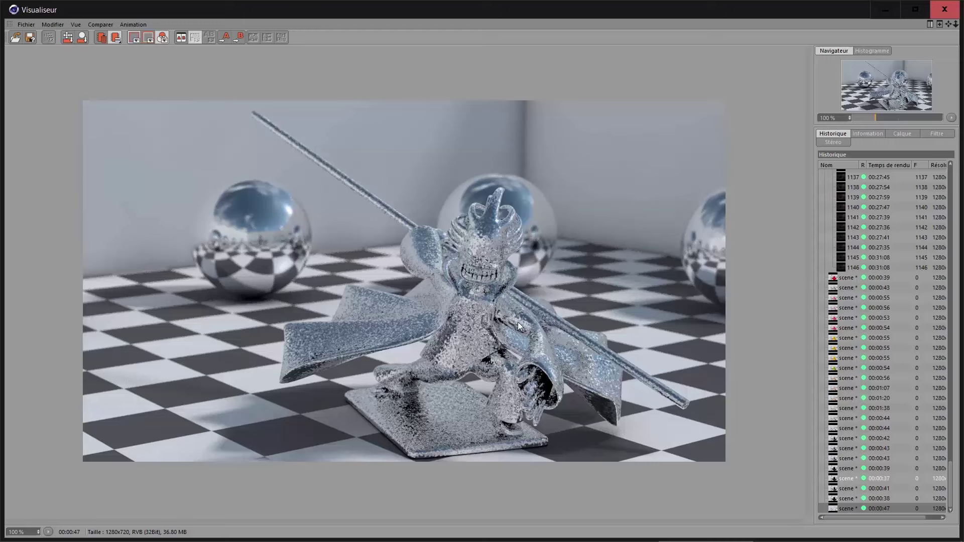
# Step: Close the Picture Viewer, preview the Noise custom bump texture, and widen the Material Editor over the viewport
pyautogui.click(944, 9)
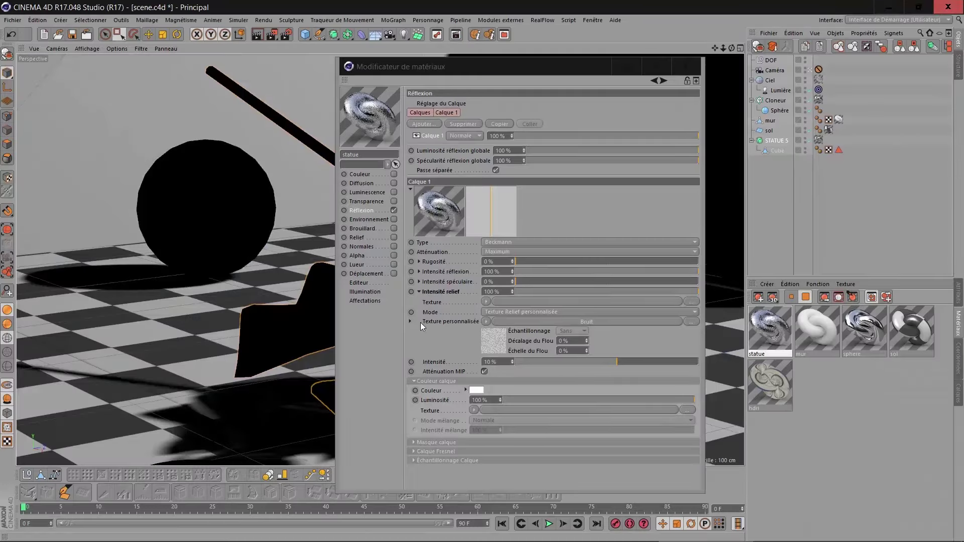
pyautogui.click(409, 321)
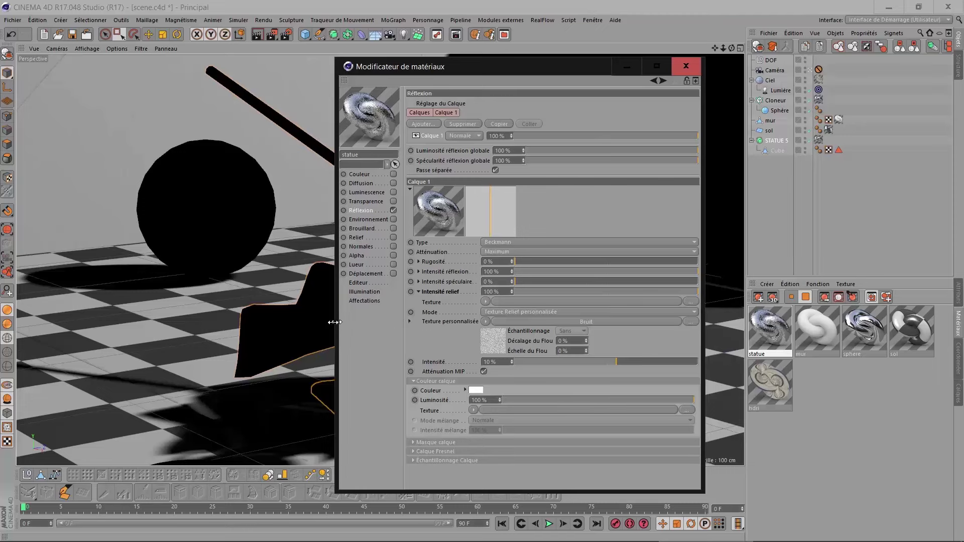
pyautogui.moveTo(337, 322); pyautogui.dragTo(250, 324)
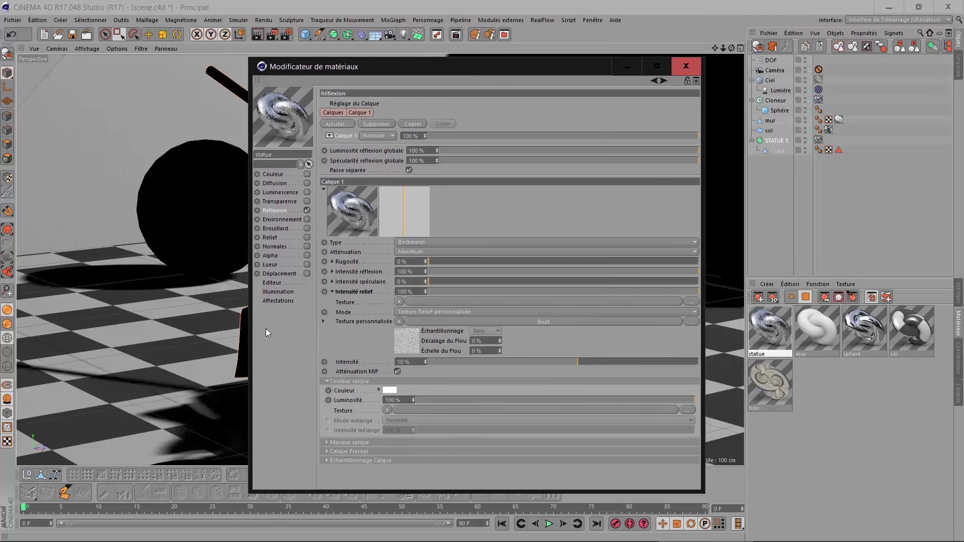